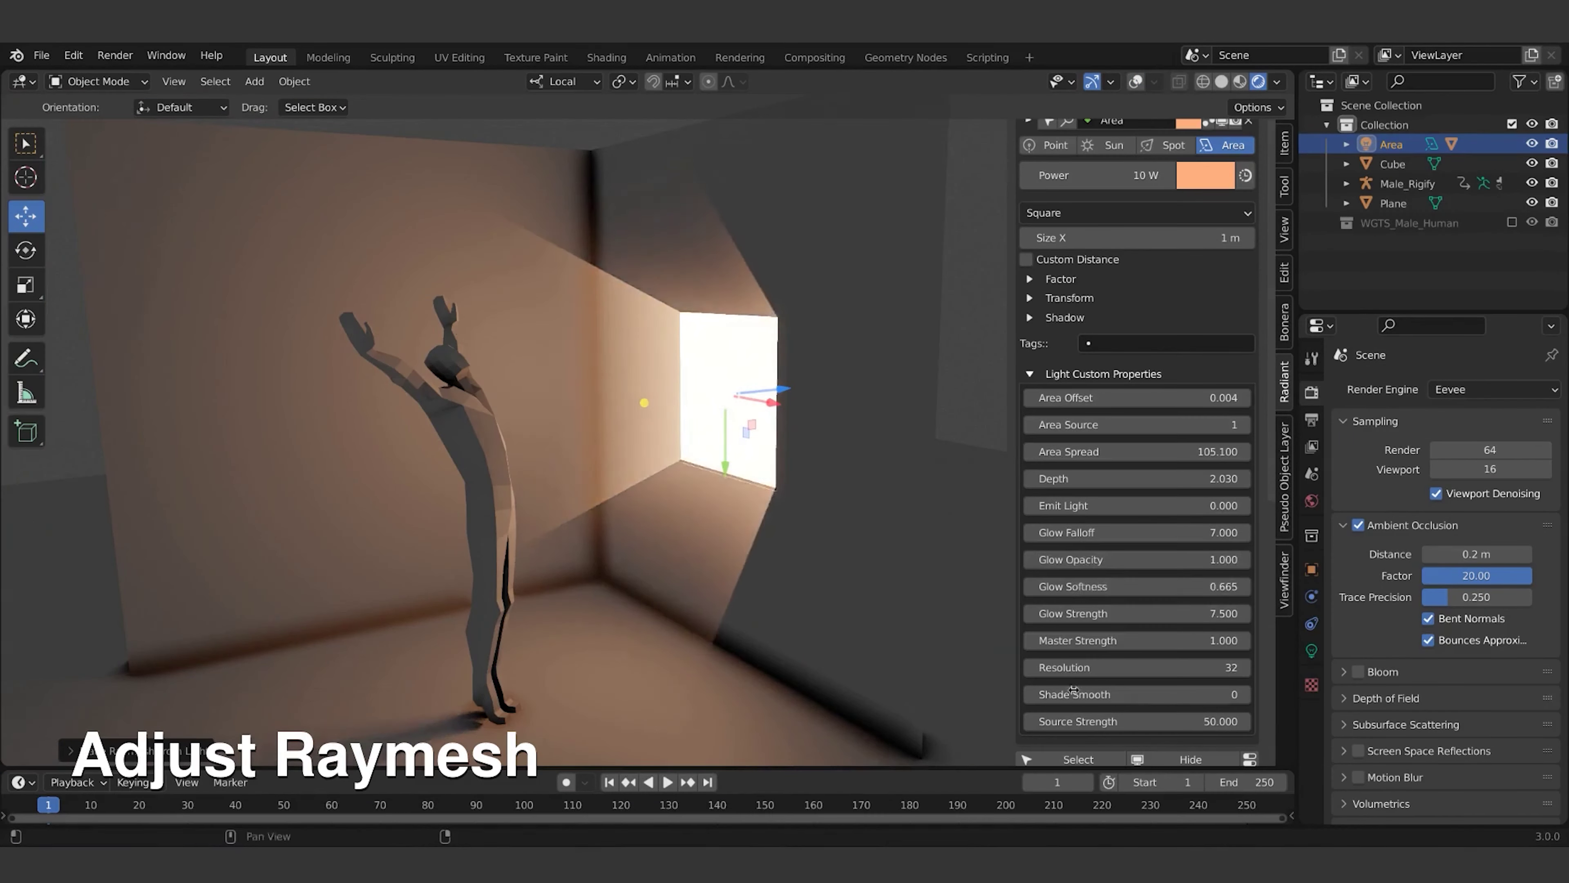
Step: Widen the spot light's cone to 53° and add a point light to the scene
{"action": "middle_click_drag", "start_coordinate": [711, 433], "coordinate": [793, 446]}
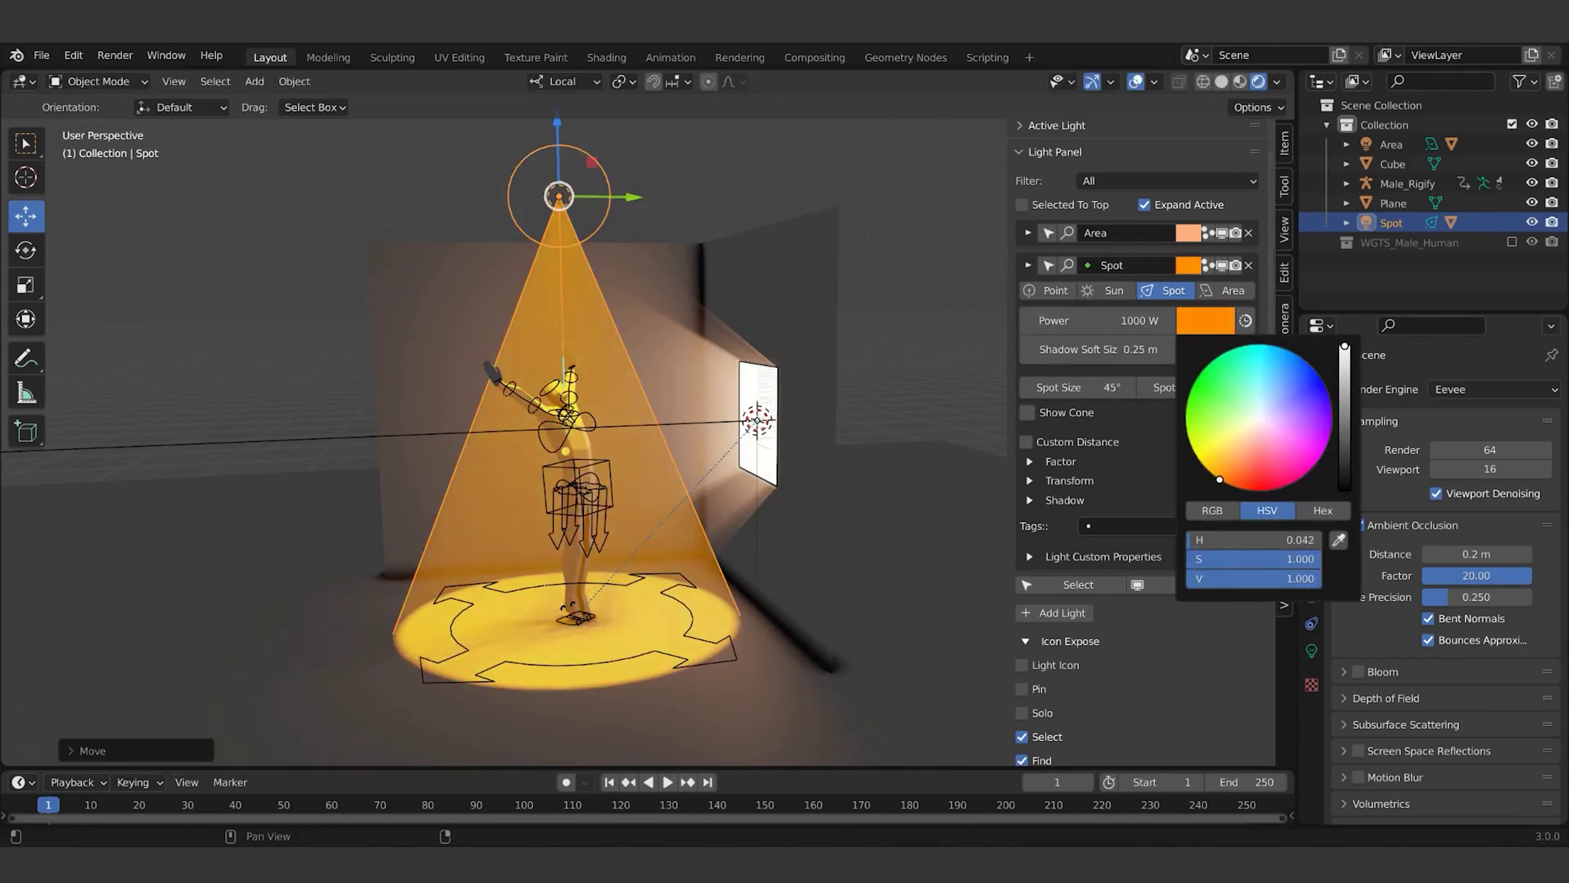
{"action": "left_click_drag", "start_coordinate": [1087, 387], "coordinate": [1077, 379]}
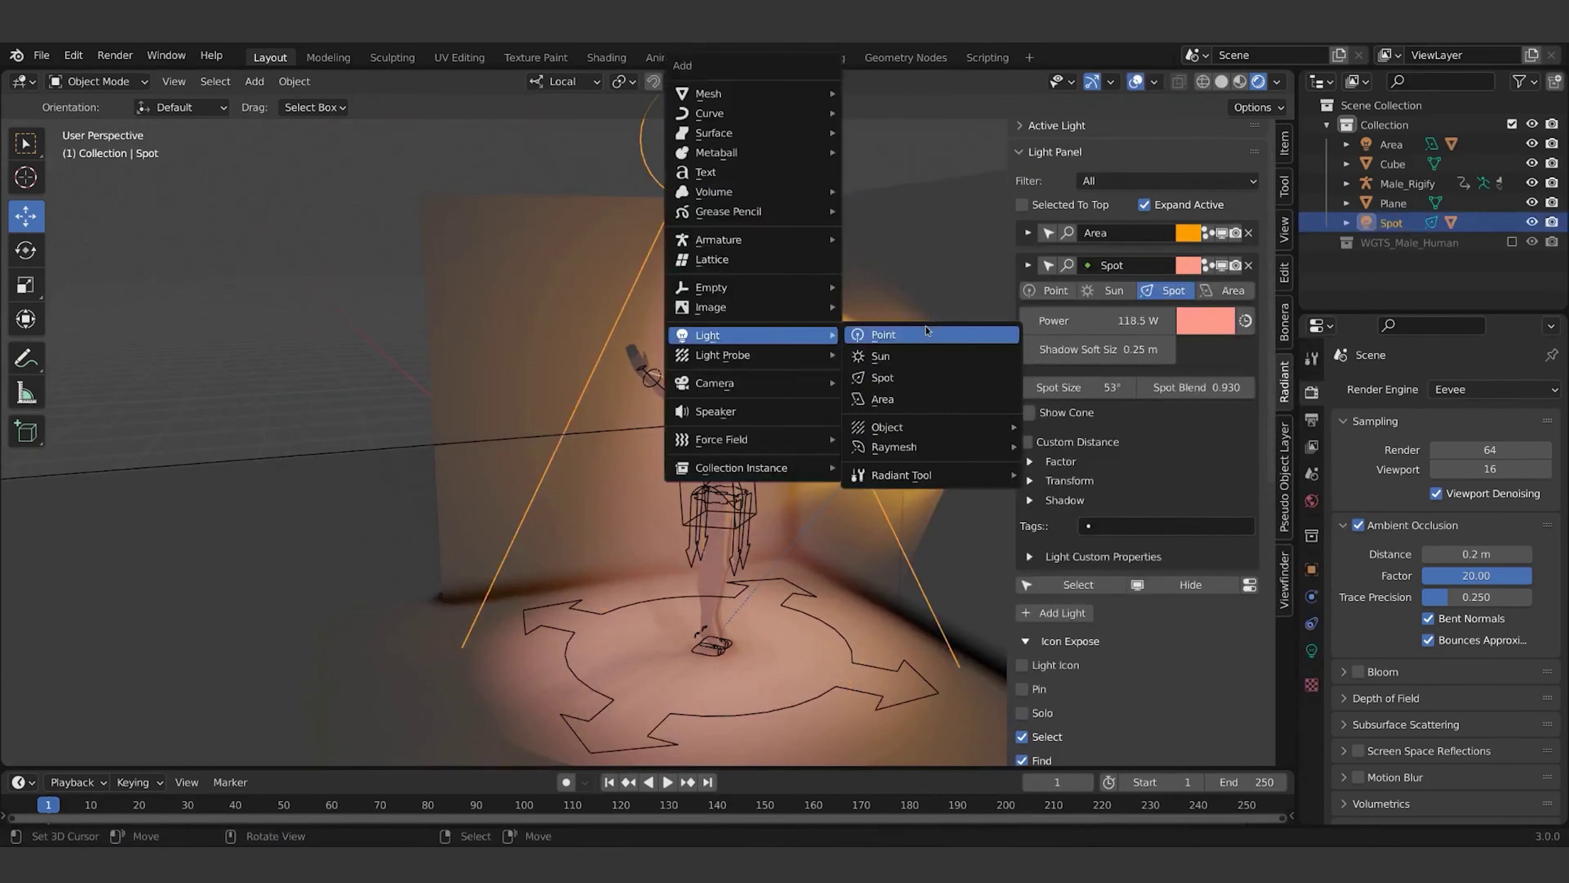
{"action": "left_click", "coordinate": [884, 335]}
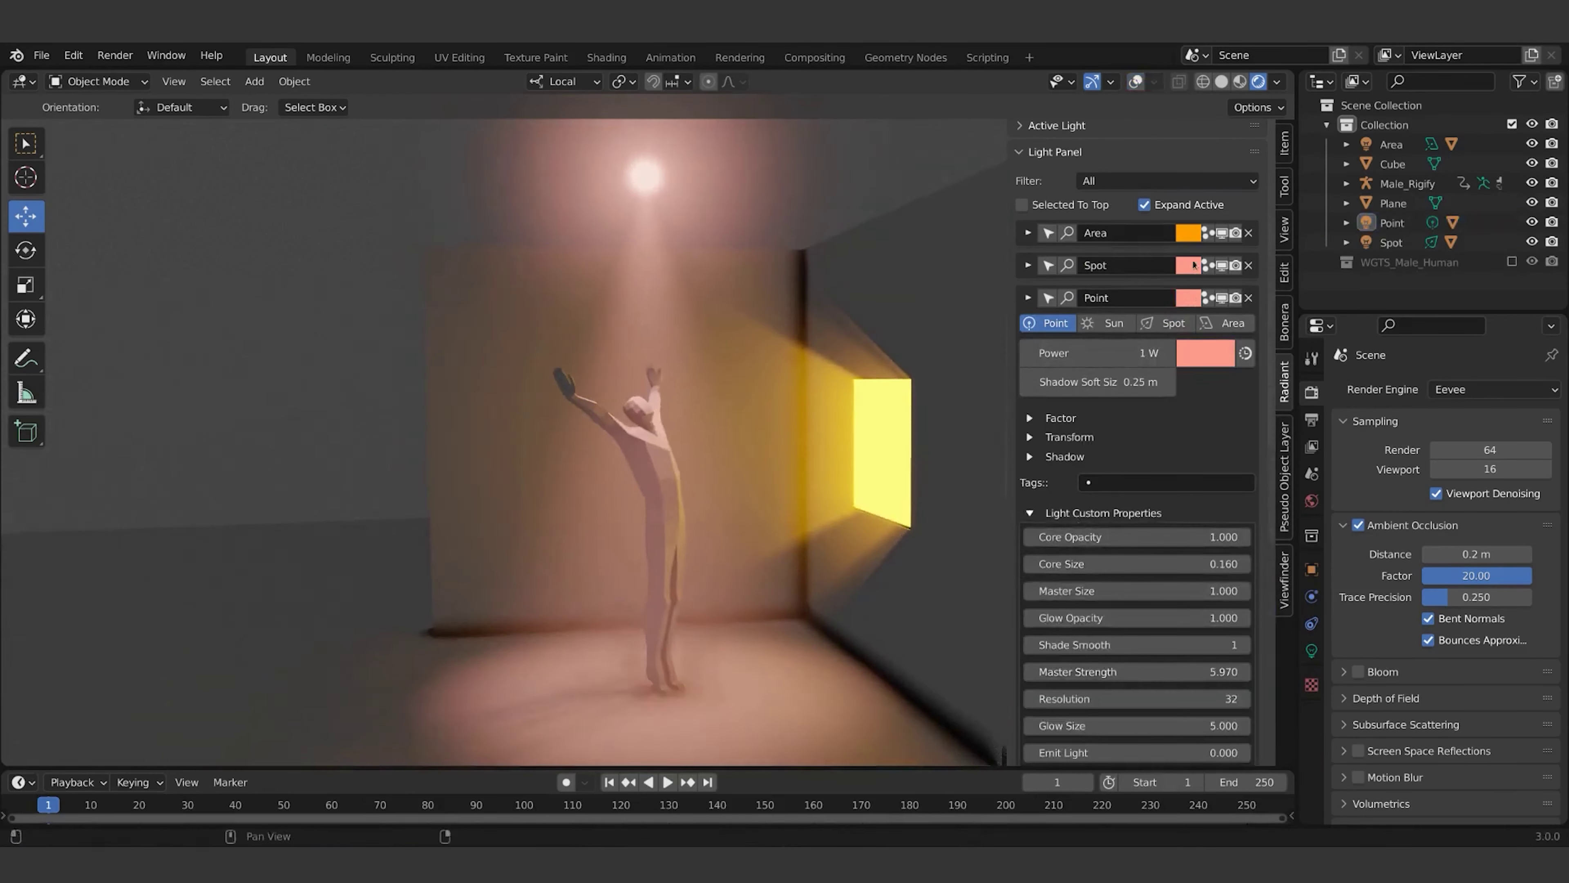
{"action": "left_click", "coordinate": [1194, 264]}
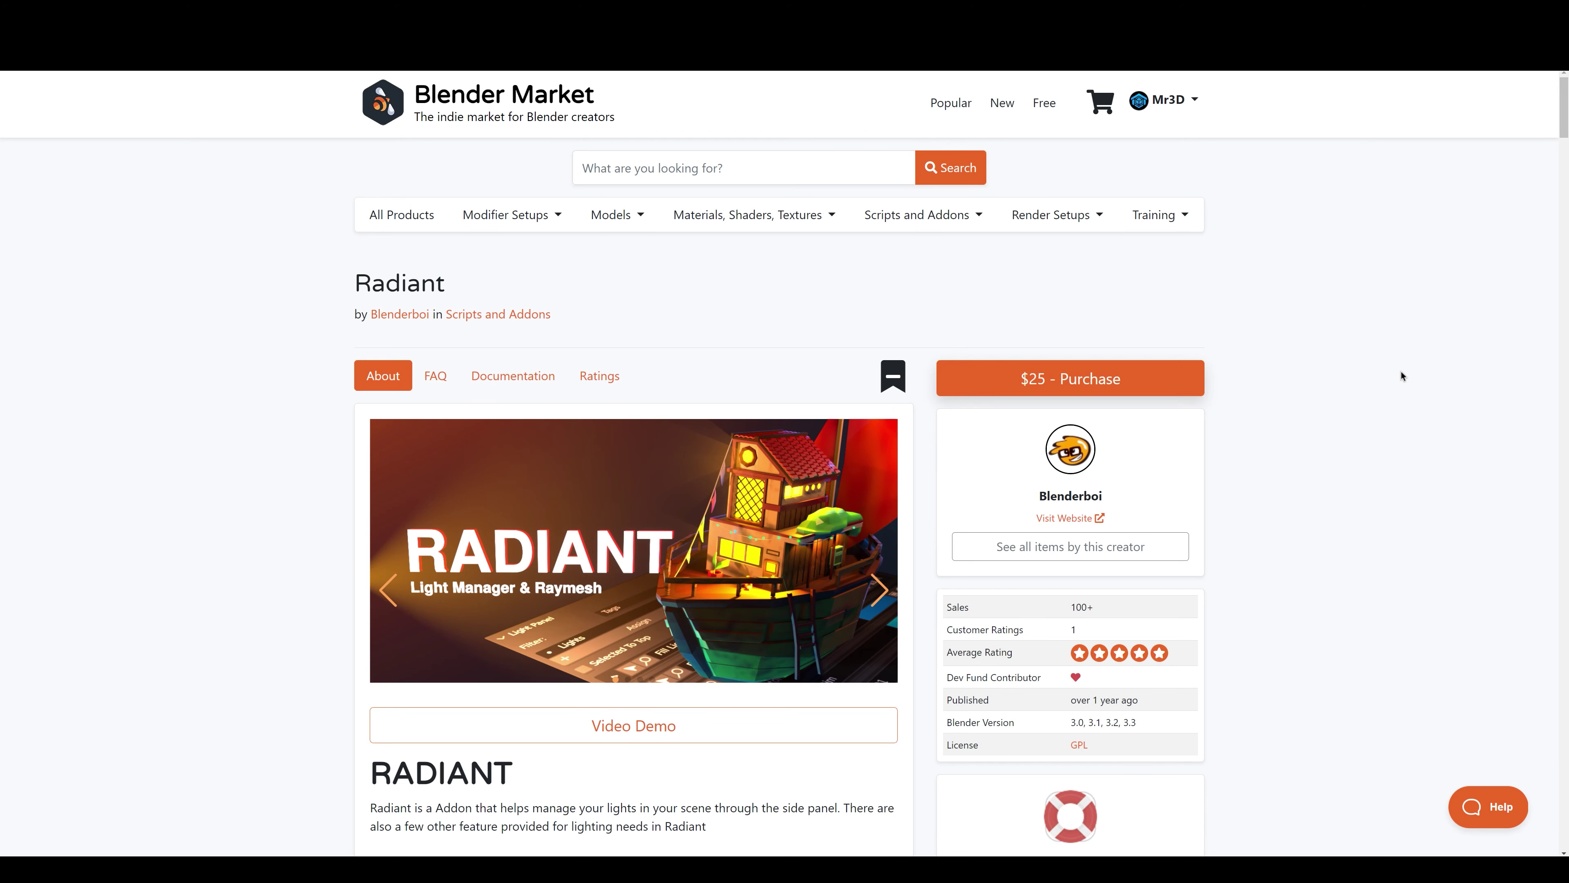
Step: Look through the preview images and description on Radiant's Blender Market product page
{"action": "left_click", "coordinate": [881, 603]}
{"action": "left_click", "coordinate": [881, 602]}
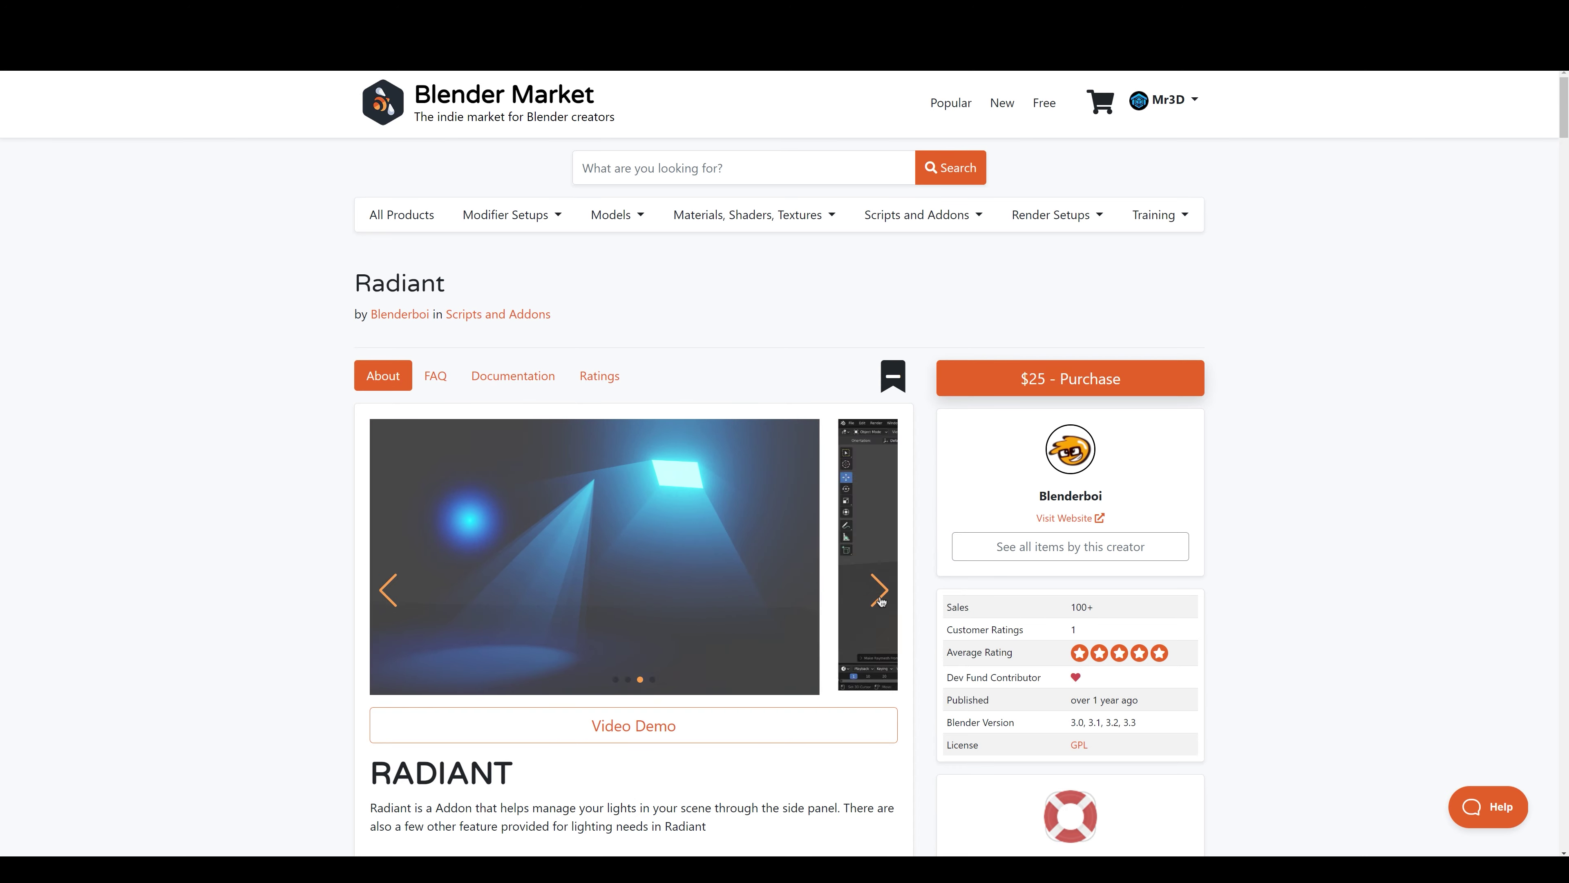
{"action": "left_click", "coordinate": [881, 603]}
{"action": "middle_click", "coordinate": [1252, 437]}
{"action": "scroll", "coordinate": [1251, 531], "scroll_direction": "down", "scroll_amount": 15}
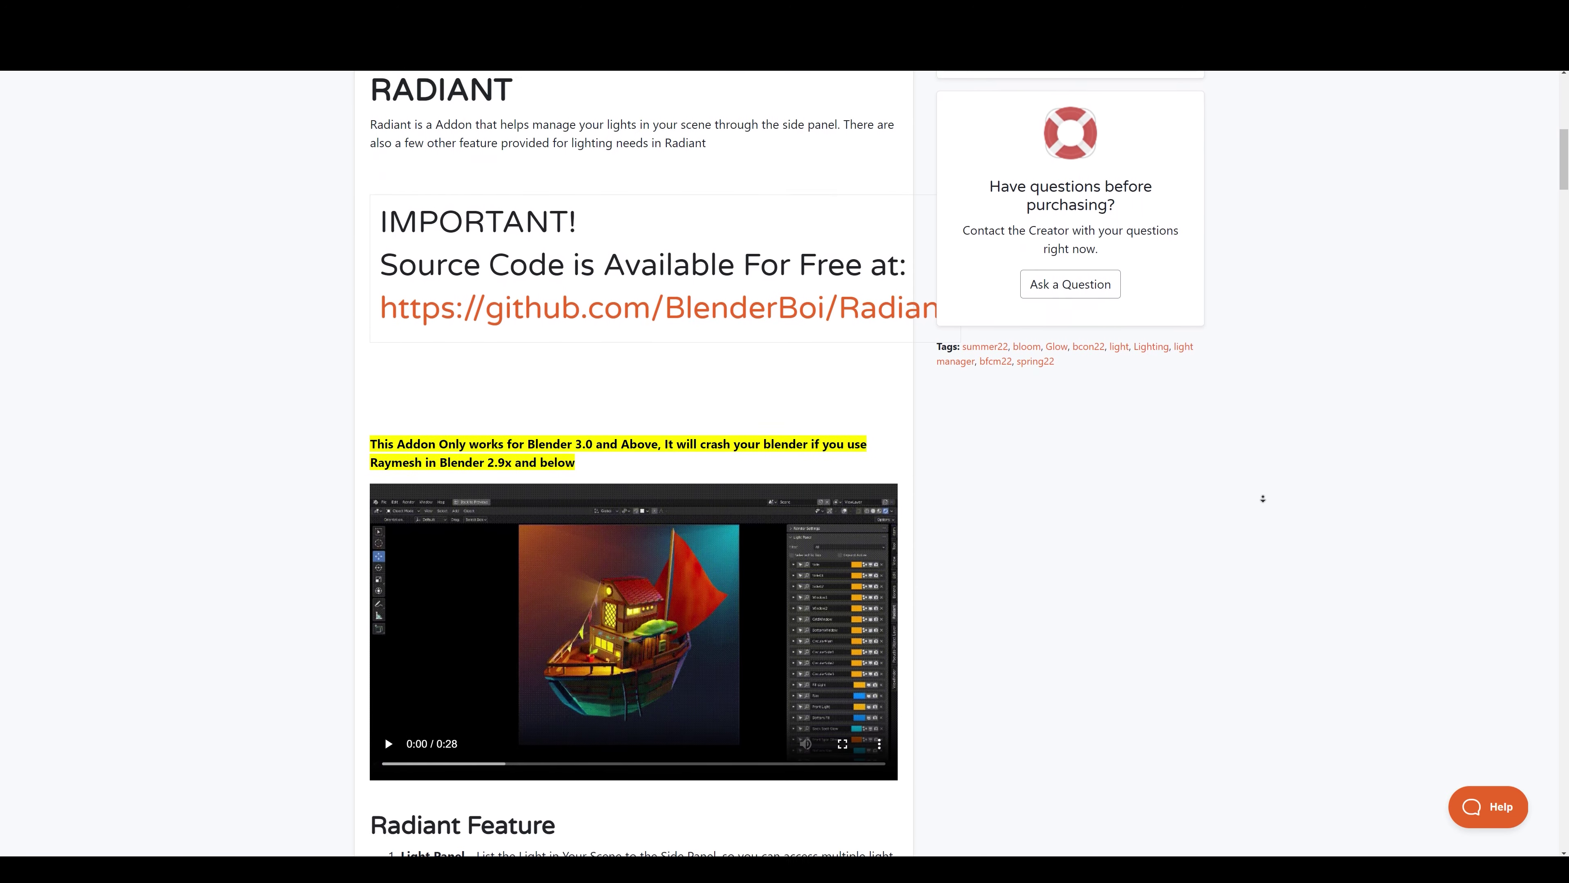
{"action": "scroll", "coordinate": [1267, 485], "scroll_direction": "down", "scroll_amount": 20}
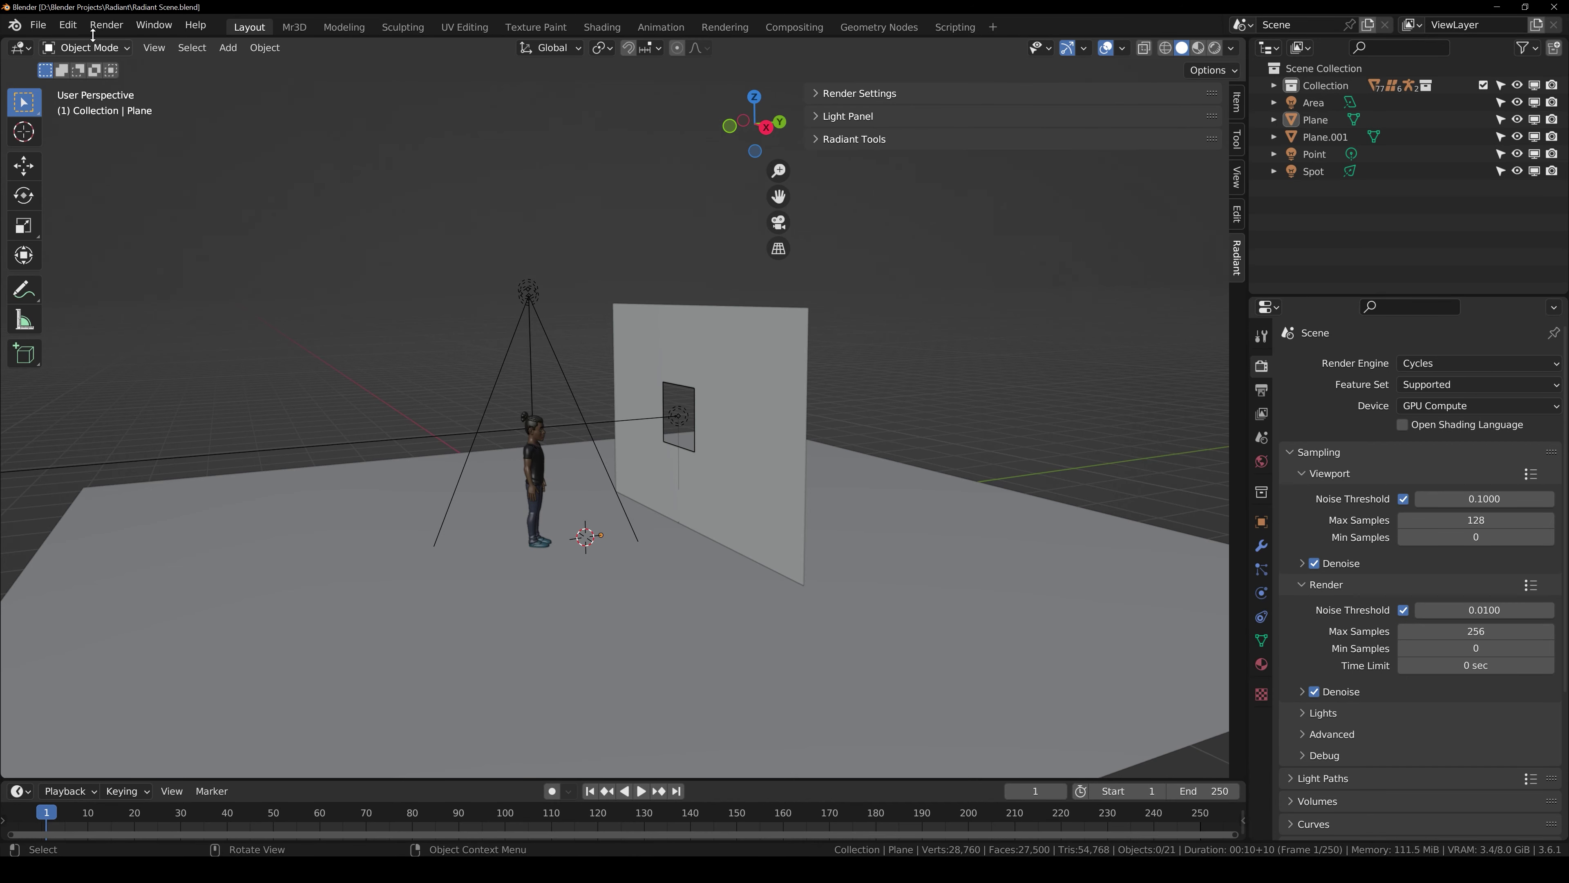
Step: Switch to Blender and search the add-ons in the preferences for "RAD"
{"action": "left_click", "coordinate": [68, 25]}
{"action": "left_click", "coordinate": [124, 290]}
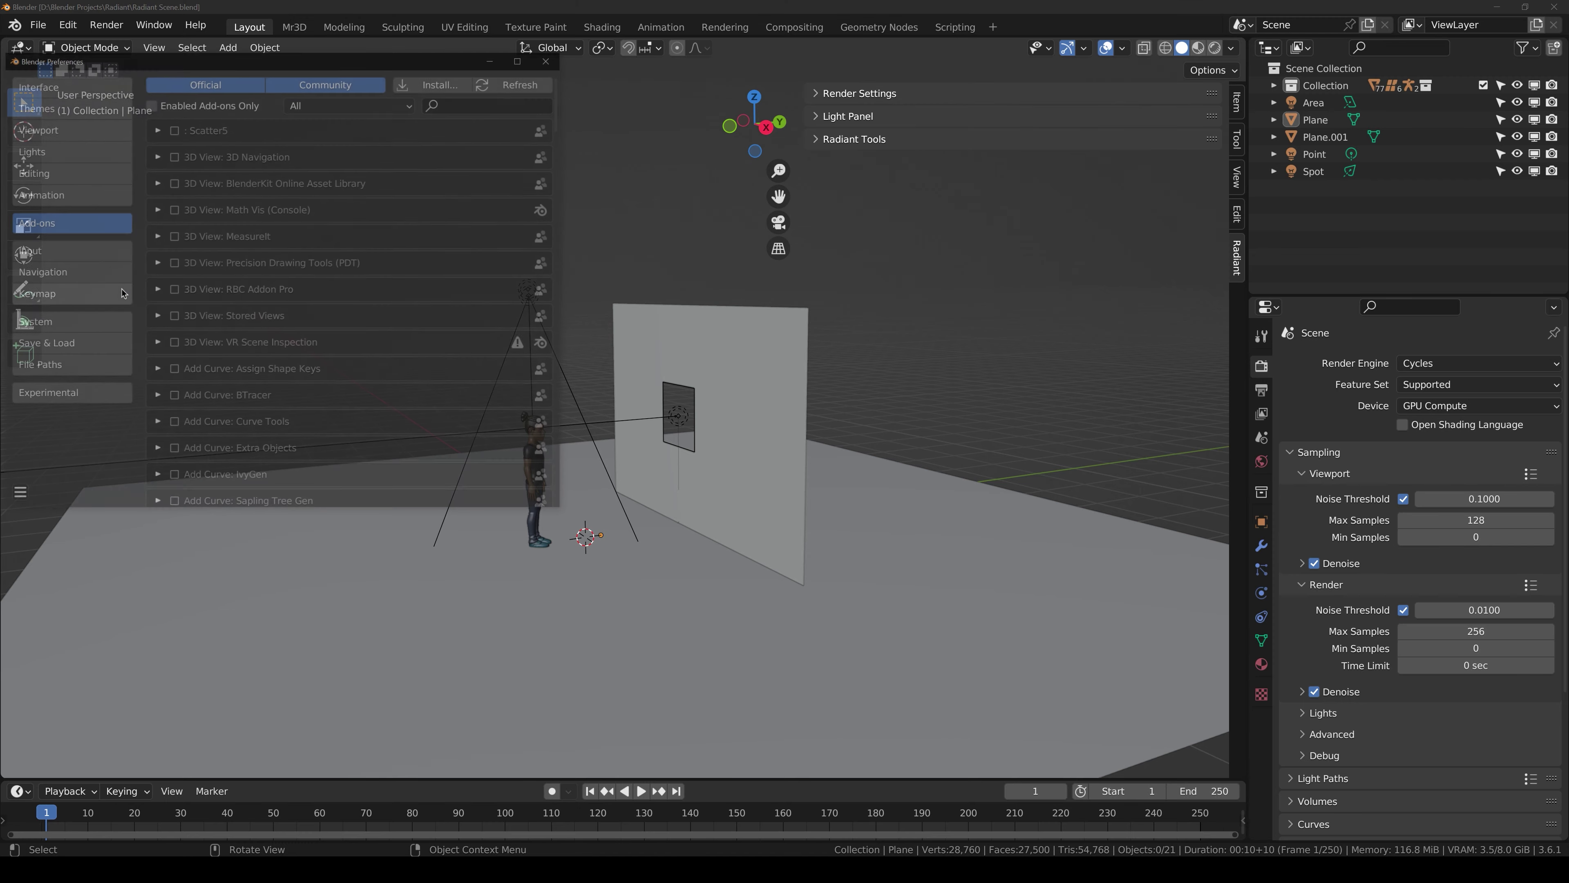
{"action": "left_click", "coordinate": [422, 83]}
{"action": "left_click_drag", "start_coordinate": [531, 27], "coordinate": [569, 112]}
{"action": "key", "text": "Escape"}
{"action": "left_click", "coordinate": [515, 102]}
{"action": "type", "text": "RAD"}
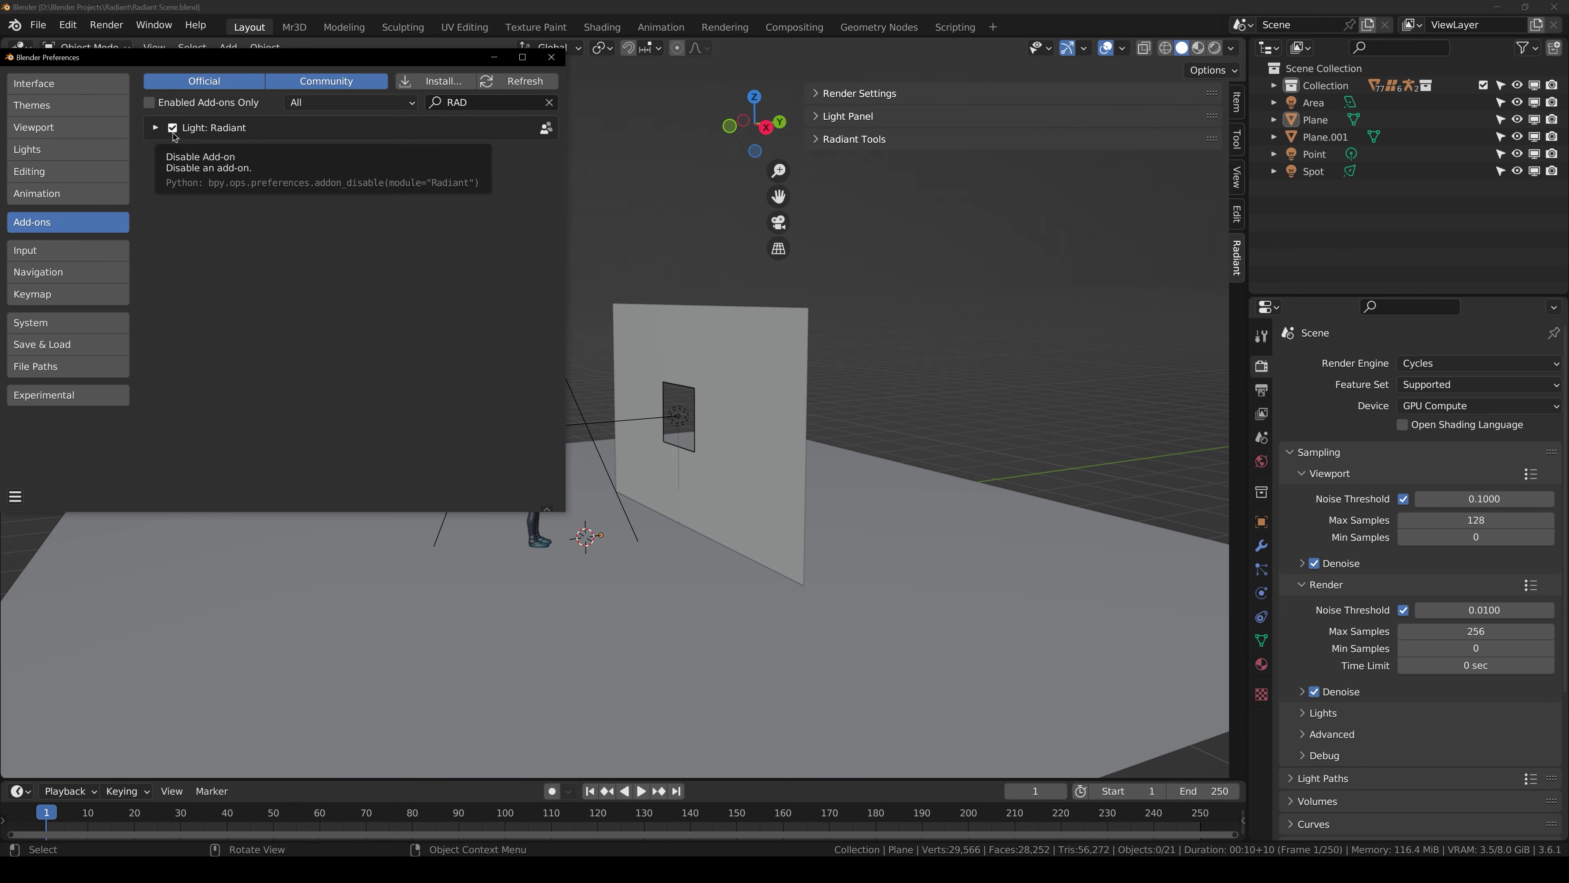
Step: Examine the Radiant add-on's details and its general preferences for panels, categories and labels
{"action": "left_click", "coordinate": [155, 126]}
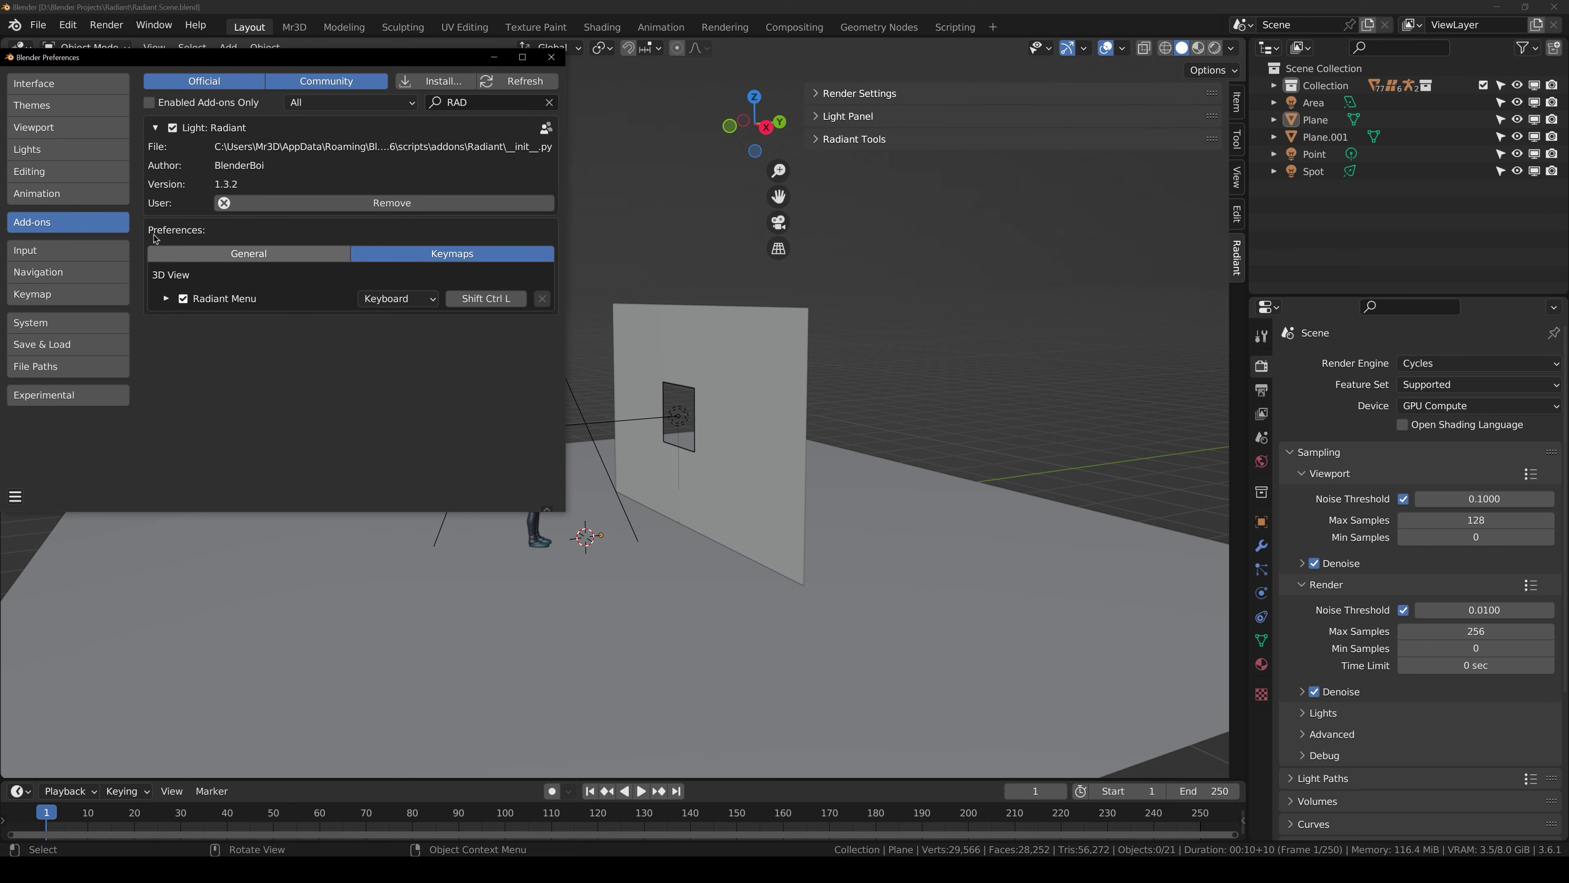
{"action": "left_click", "coordinate": [286, 258]}
{"action": "middle_click_drag", "start_coordinate": [365, 319], "coordinate": [339, 354]}
{"action": "scroll", "coordinate": [339, 357], "scroll_direction": "down", "scroll_amount": 5}
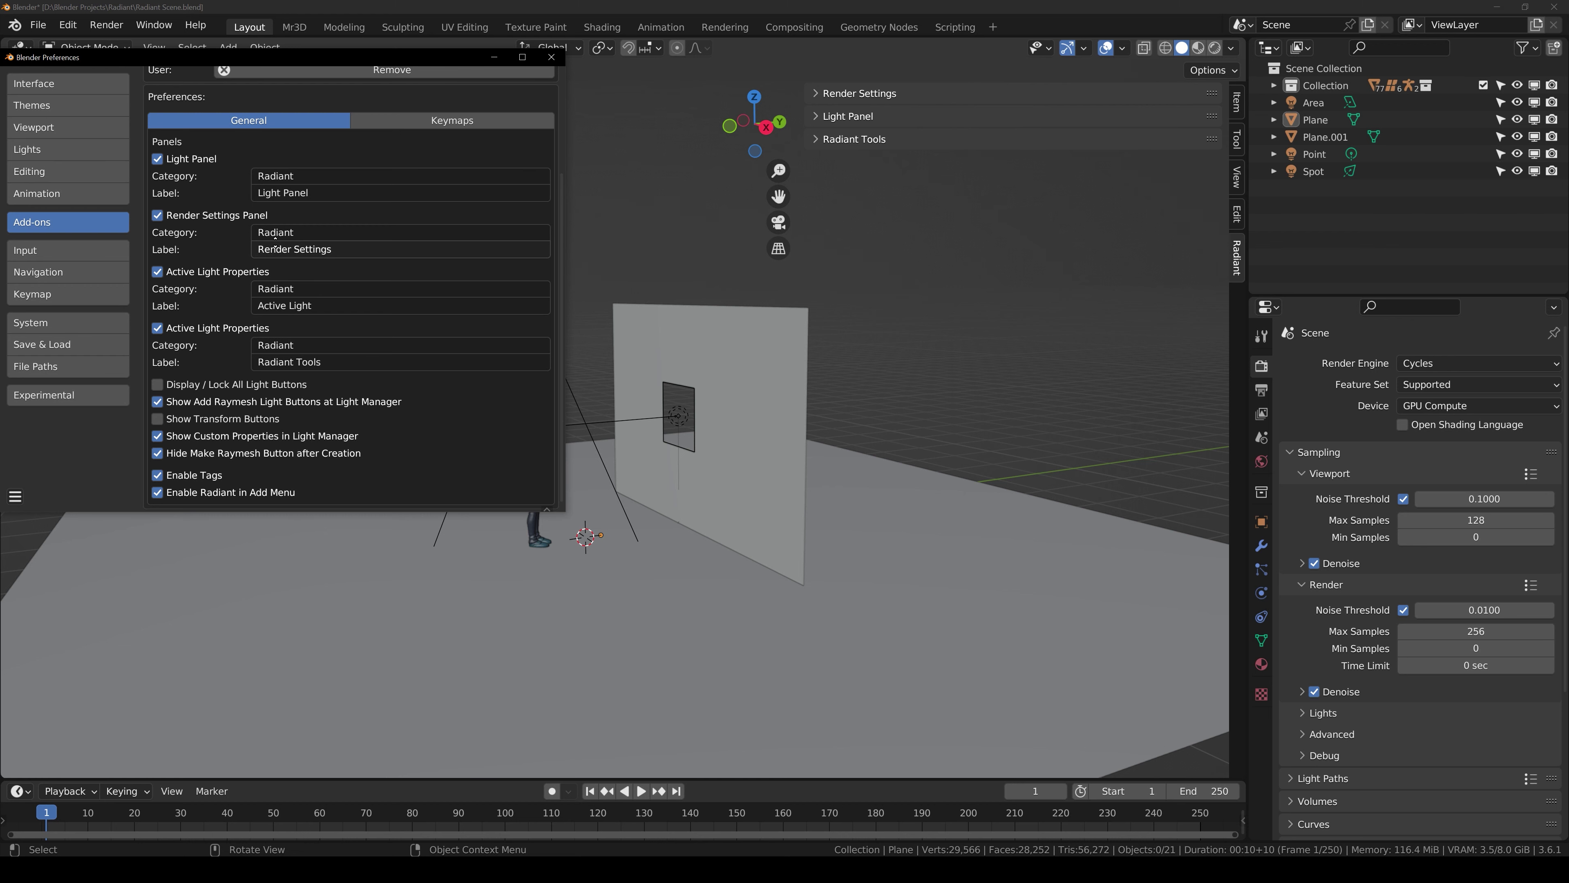
{"action": "scroll", "coordinate": [253, 217], "scroll_direction": "up", "scroll_amount": 3}
{"action": "scroll", "coordinate": [281, 385], "scroll_direction": "up", "scroll_amount": 5}
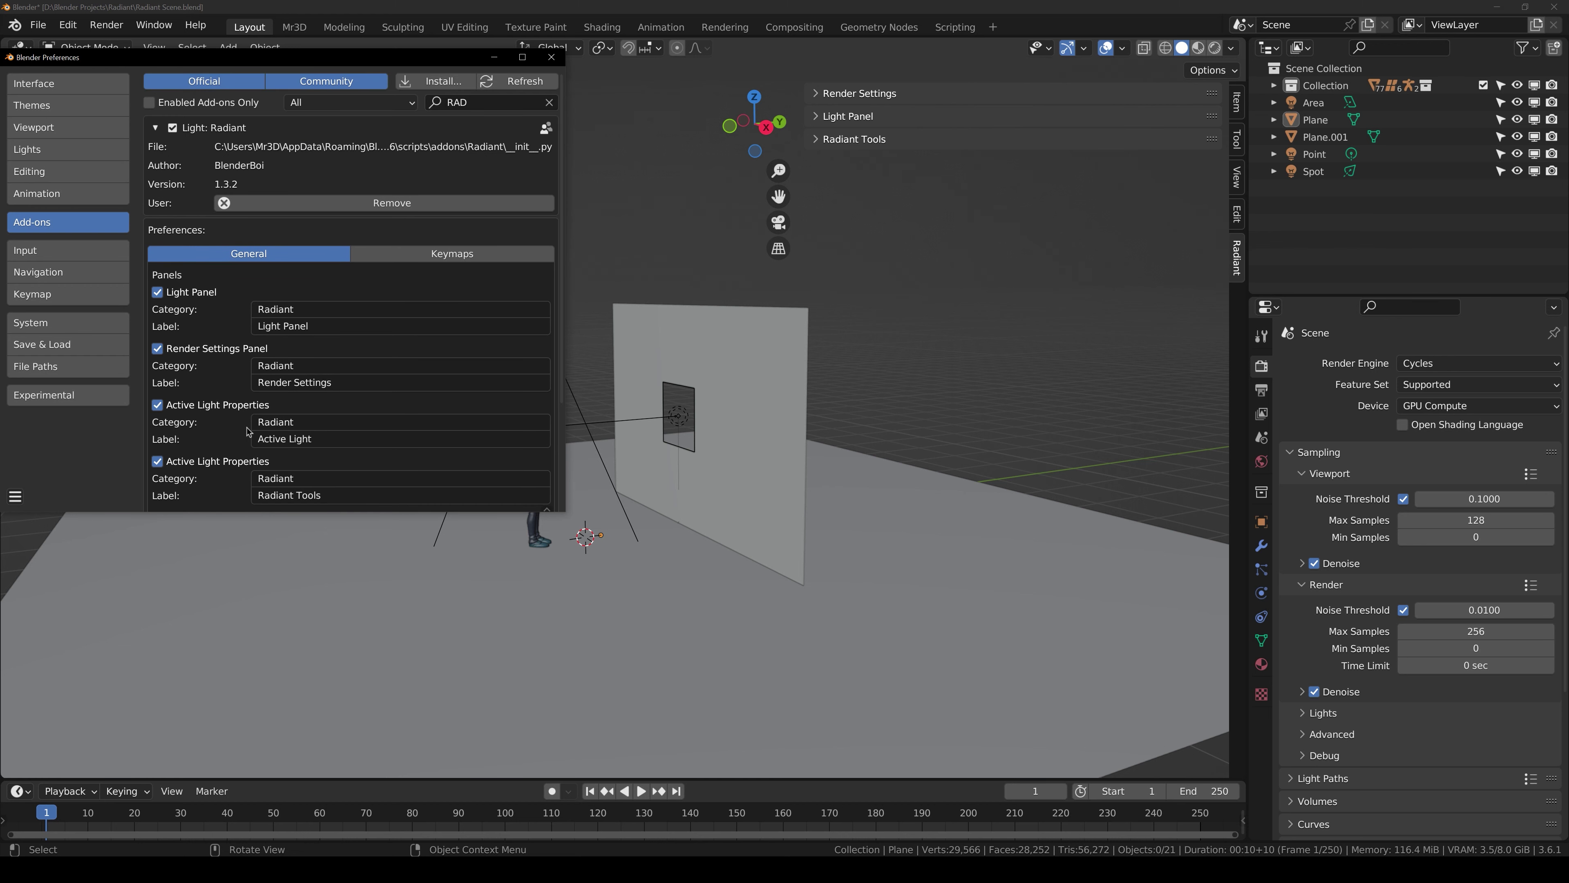
Step: Collapse the Radiant add-on's details, save the preferences and close their window
{"action": "left_click", "coordinate": [156, 128]}
{"action": "left_click", "coordinate": [15, 498]}
{"action": "left_click", "coordinate": [62, 455]}
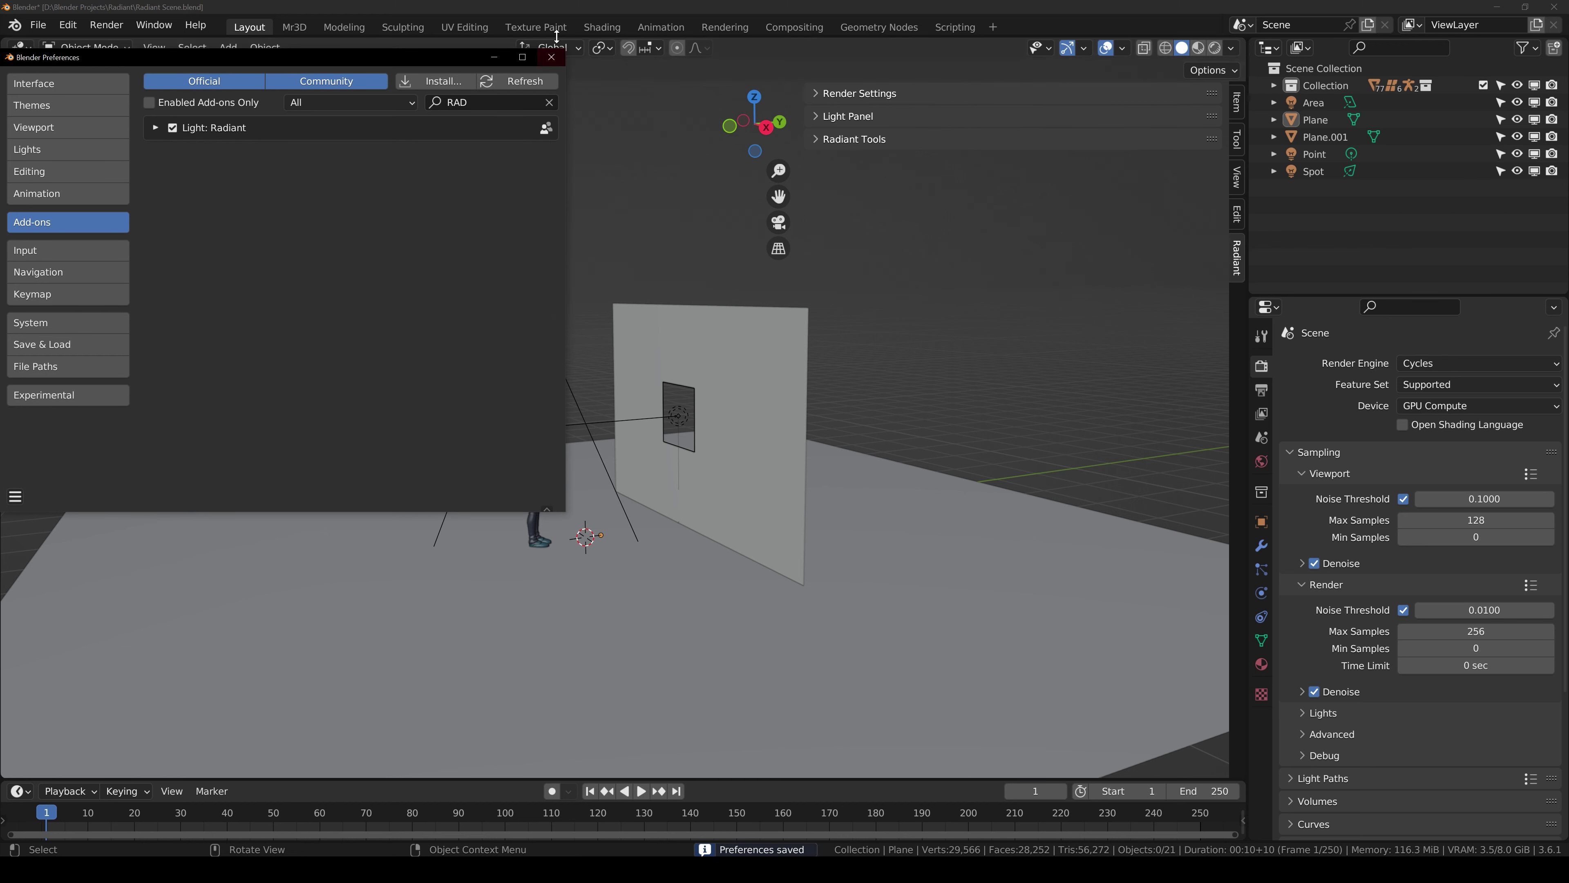
{"action": "left_click", "coordinate": [551, 57]}
Step: Select the spot light above the character and the area light at the wall opening in turn, and clear the selection
{"action": "middle_click_drag", "start_coordinate": [741, 396], "coordinate": [659, 435]}
{"action": "scroll", "coordinate": [669, 469], "scroll_direction": "up", "scroll_amount": 2}
{"action": "left_click", "coordinate": [479, 237]}
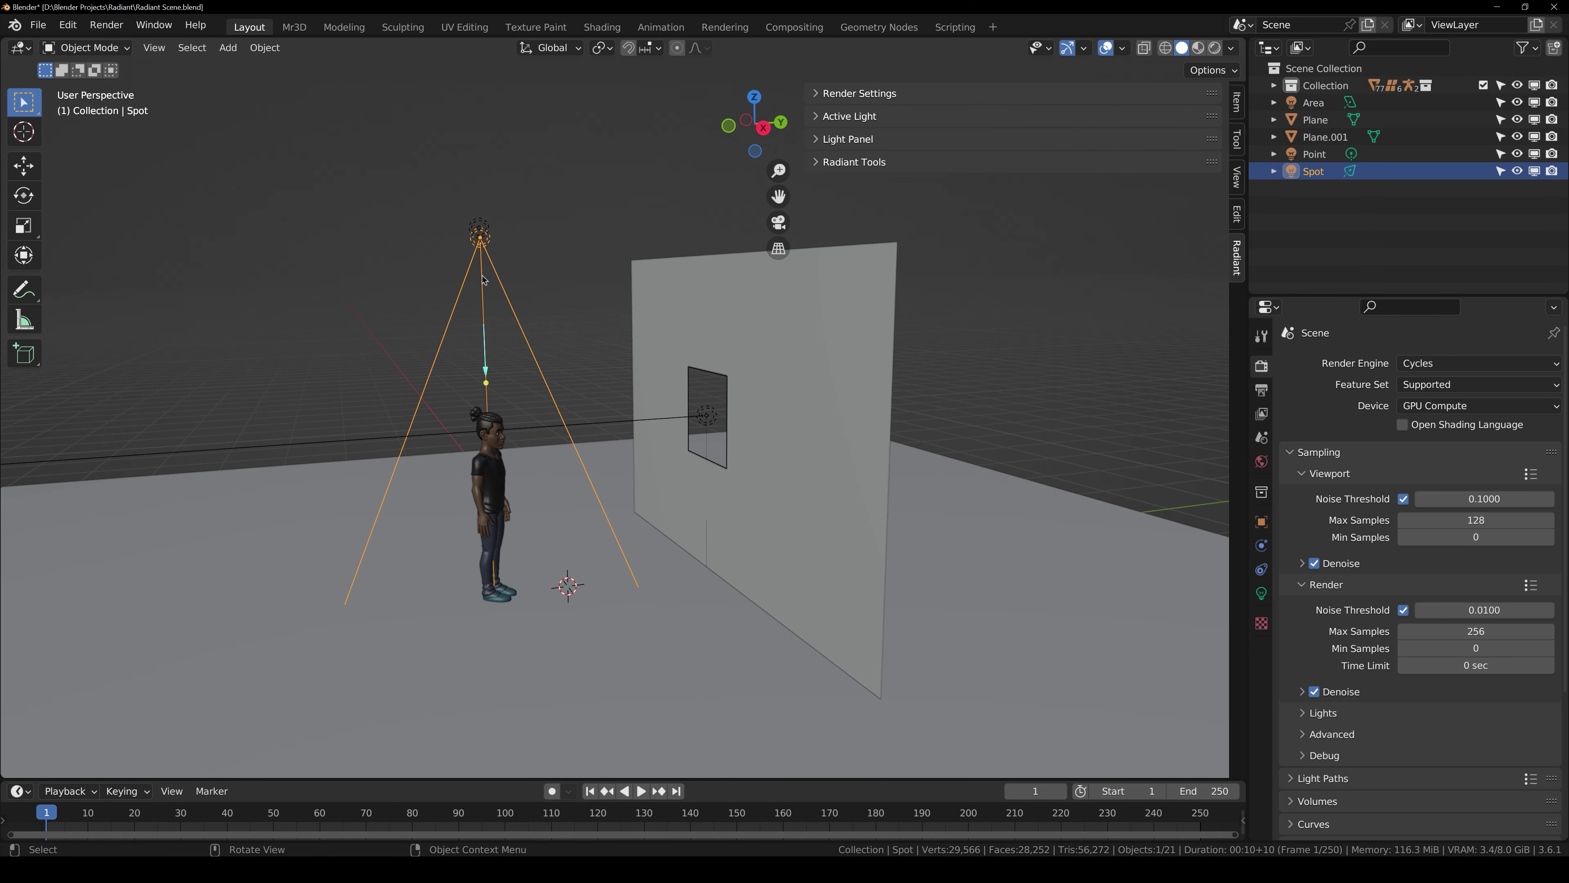
{"action": "left_click", "coordinate": [479, 228]}
{"action": "left_click", "coordinate": [702, 411]}
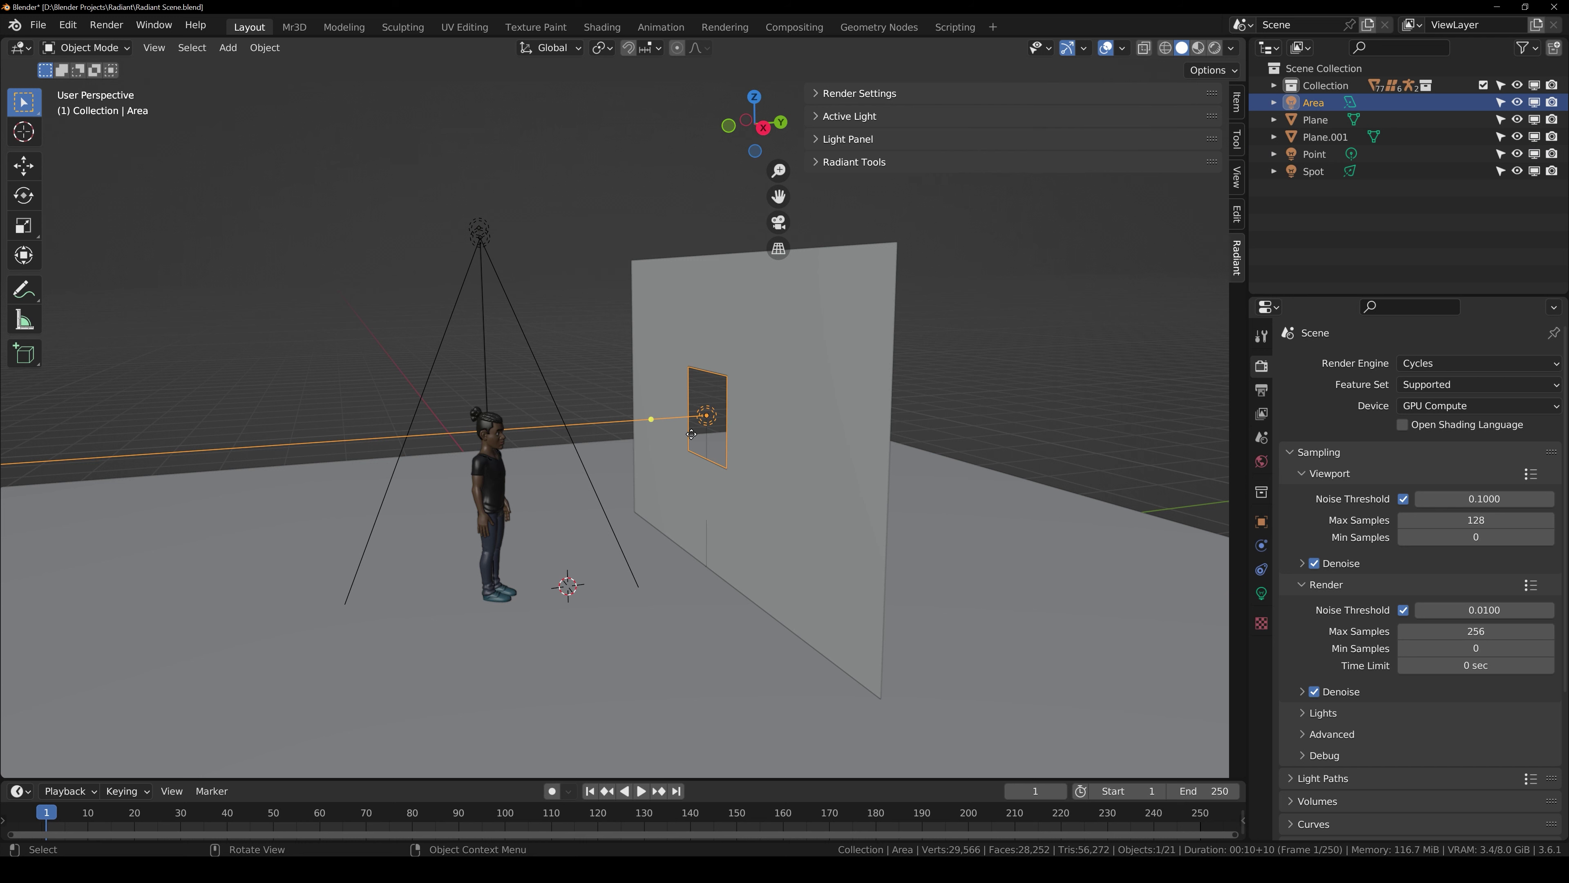
{"action": "left_click", "coordinate": [574, 252]}
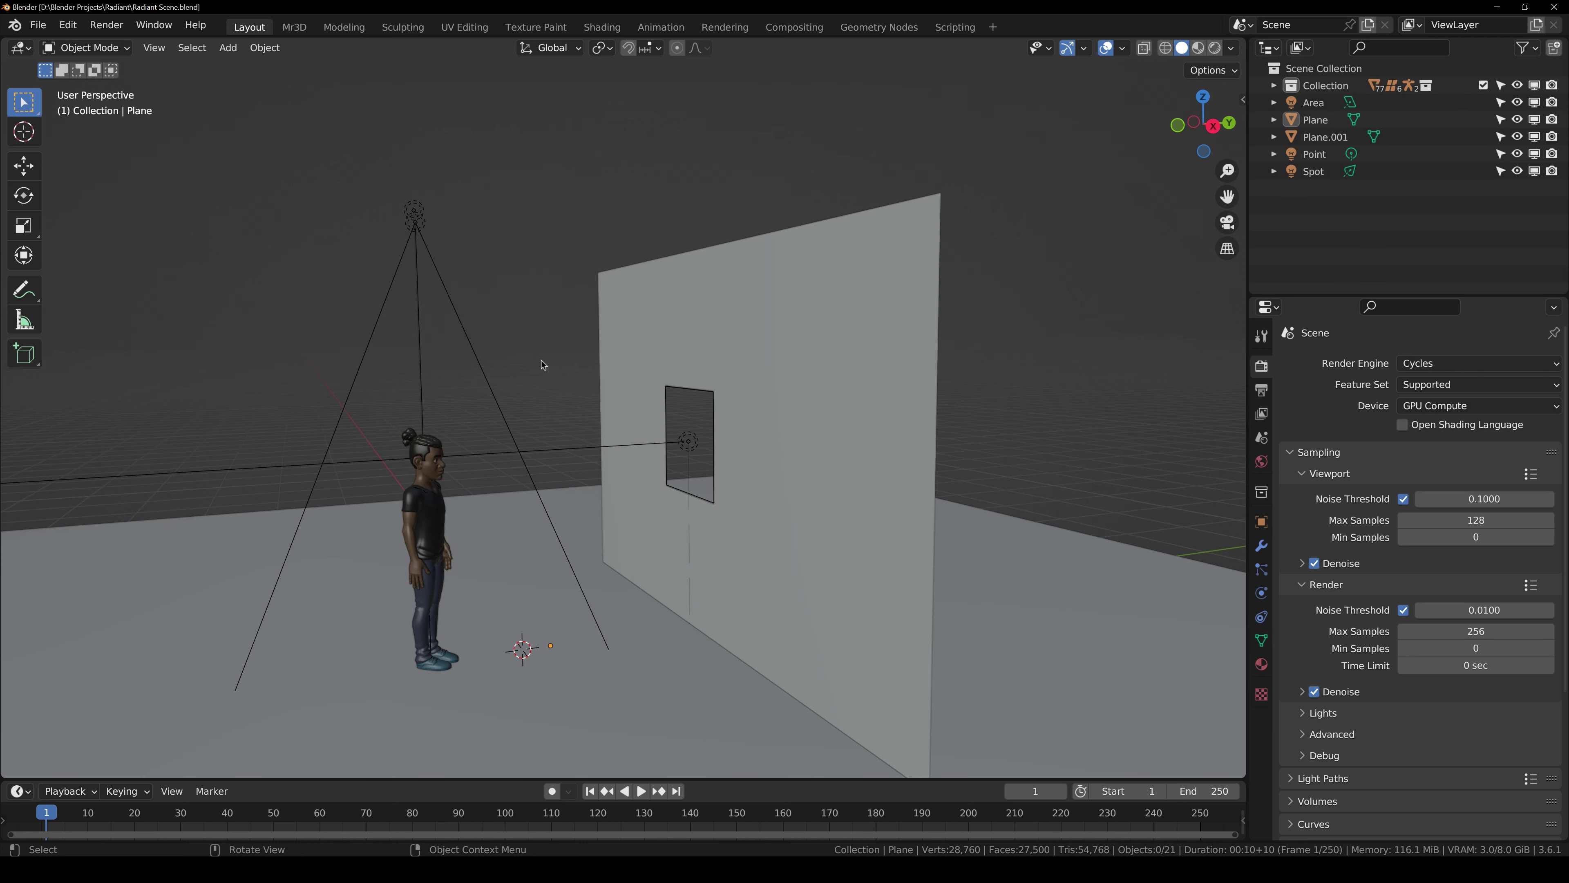
Step: Show the Radiant sidebar in the viewport and expand its Render Settings and Light Panel sections
{"action": "key", "text": "n"}
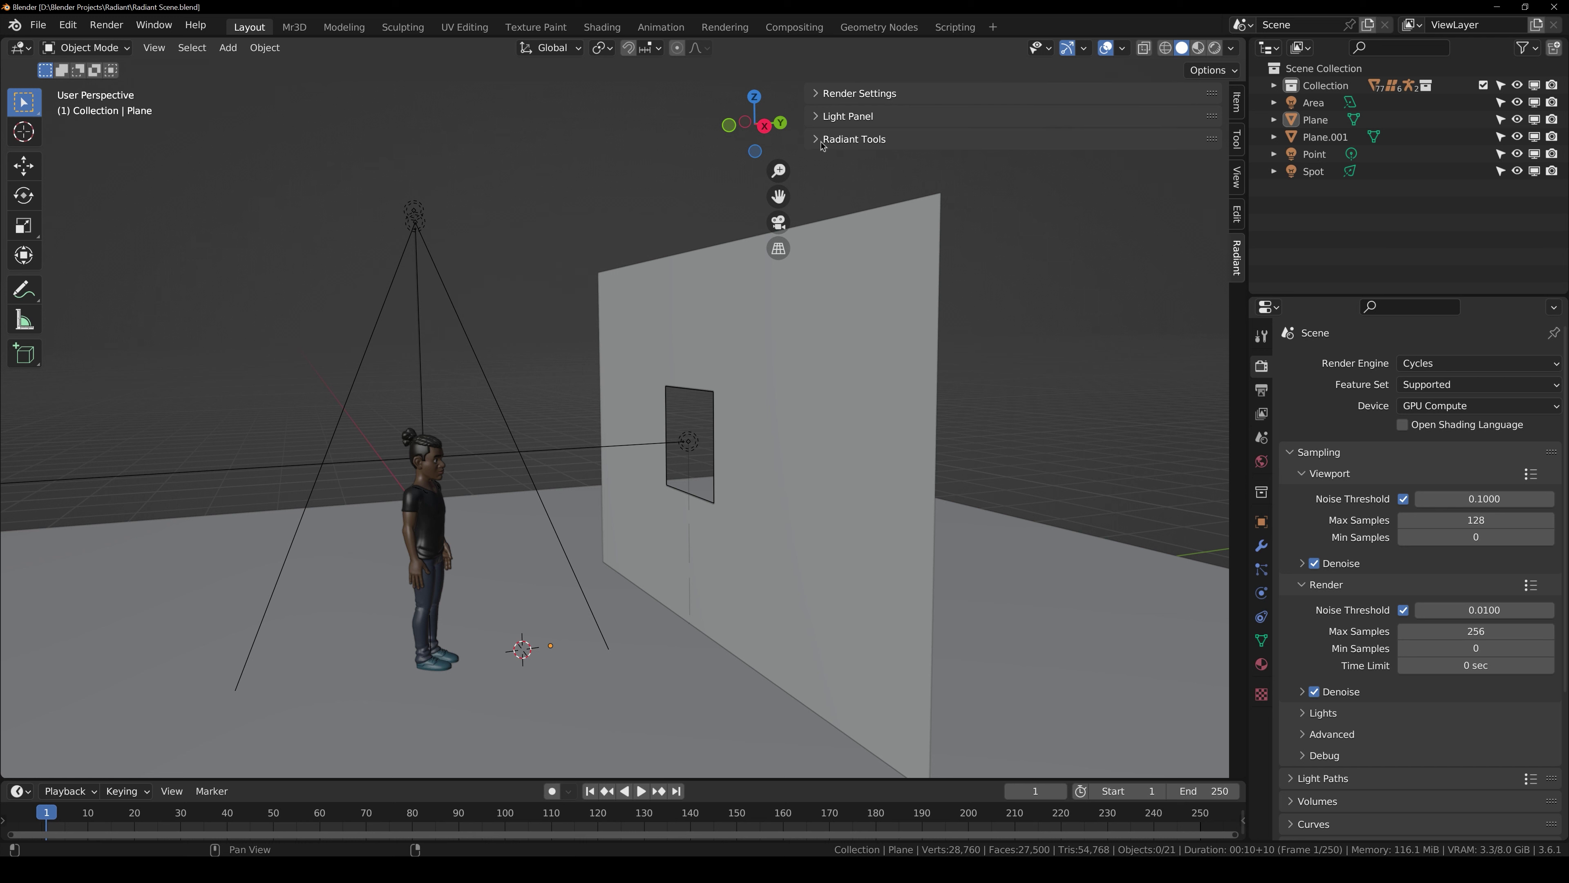
{"action": "left_click", "coordinate": [858, 93]}
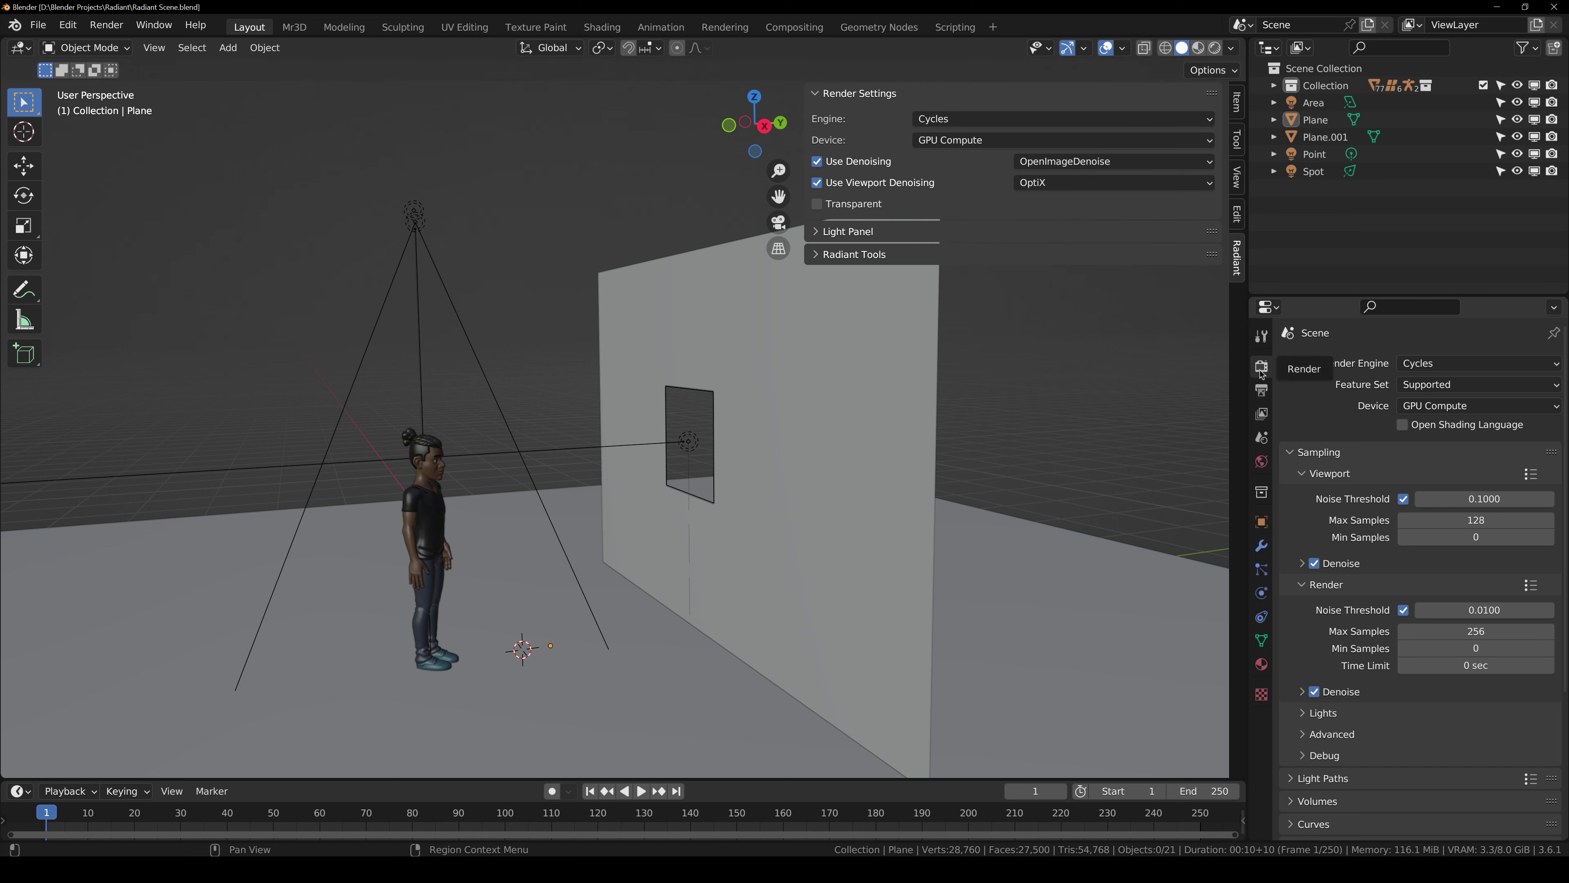
{"action": "left_click", "coordinate": [847, 231]}
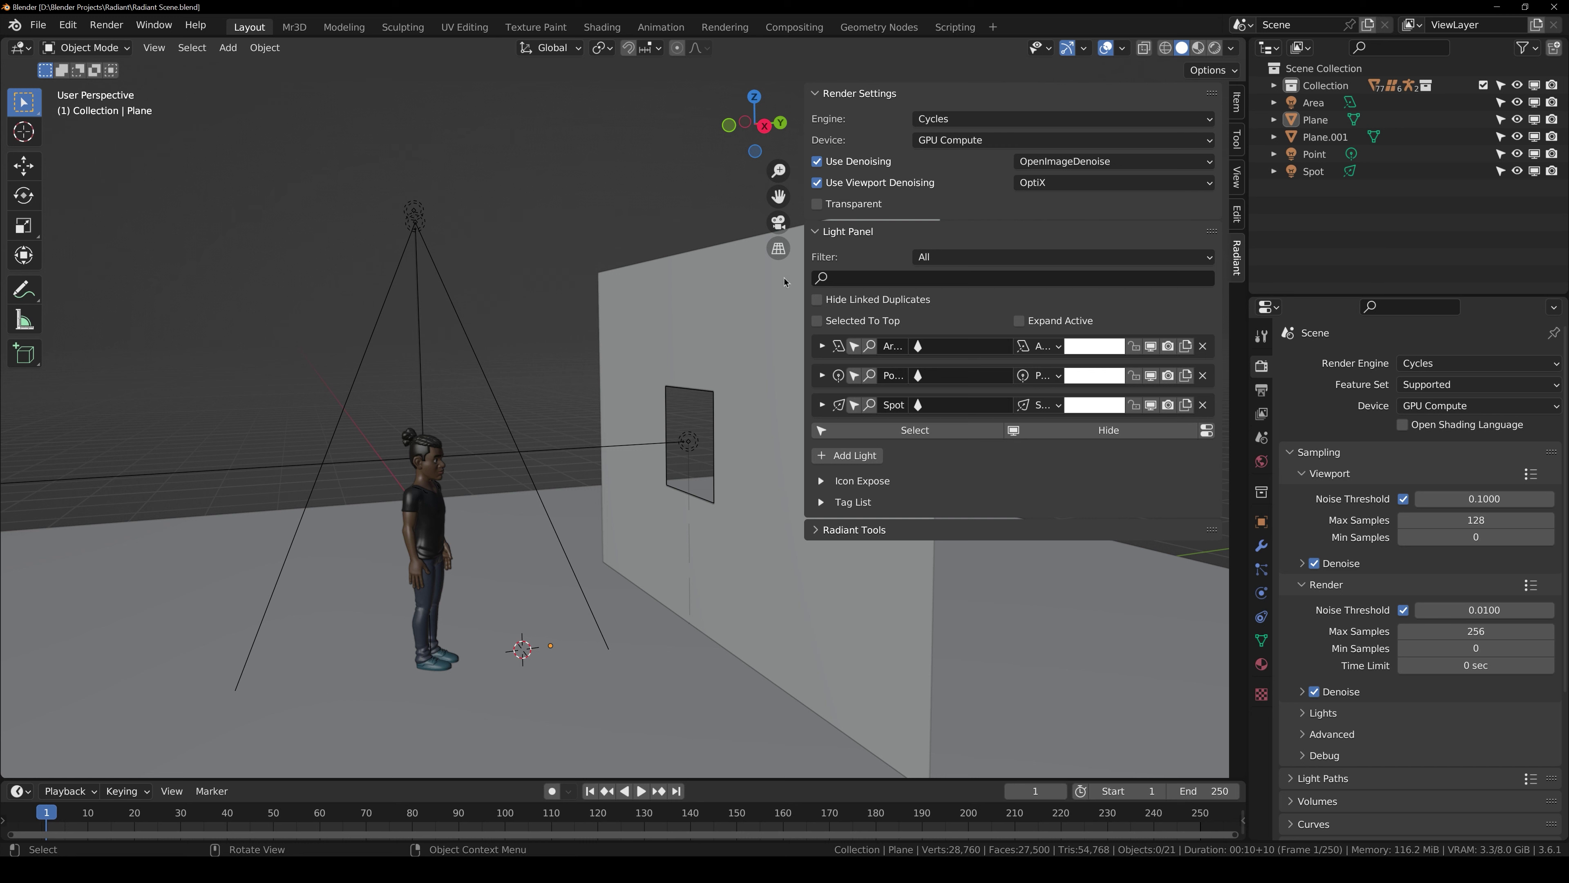
Step: Filter the Radiant light list by type so that it lists only area lights
{"action": "left_click", "coordinate": [930, 257]}
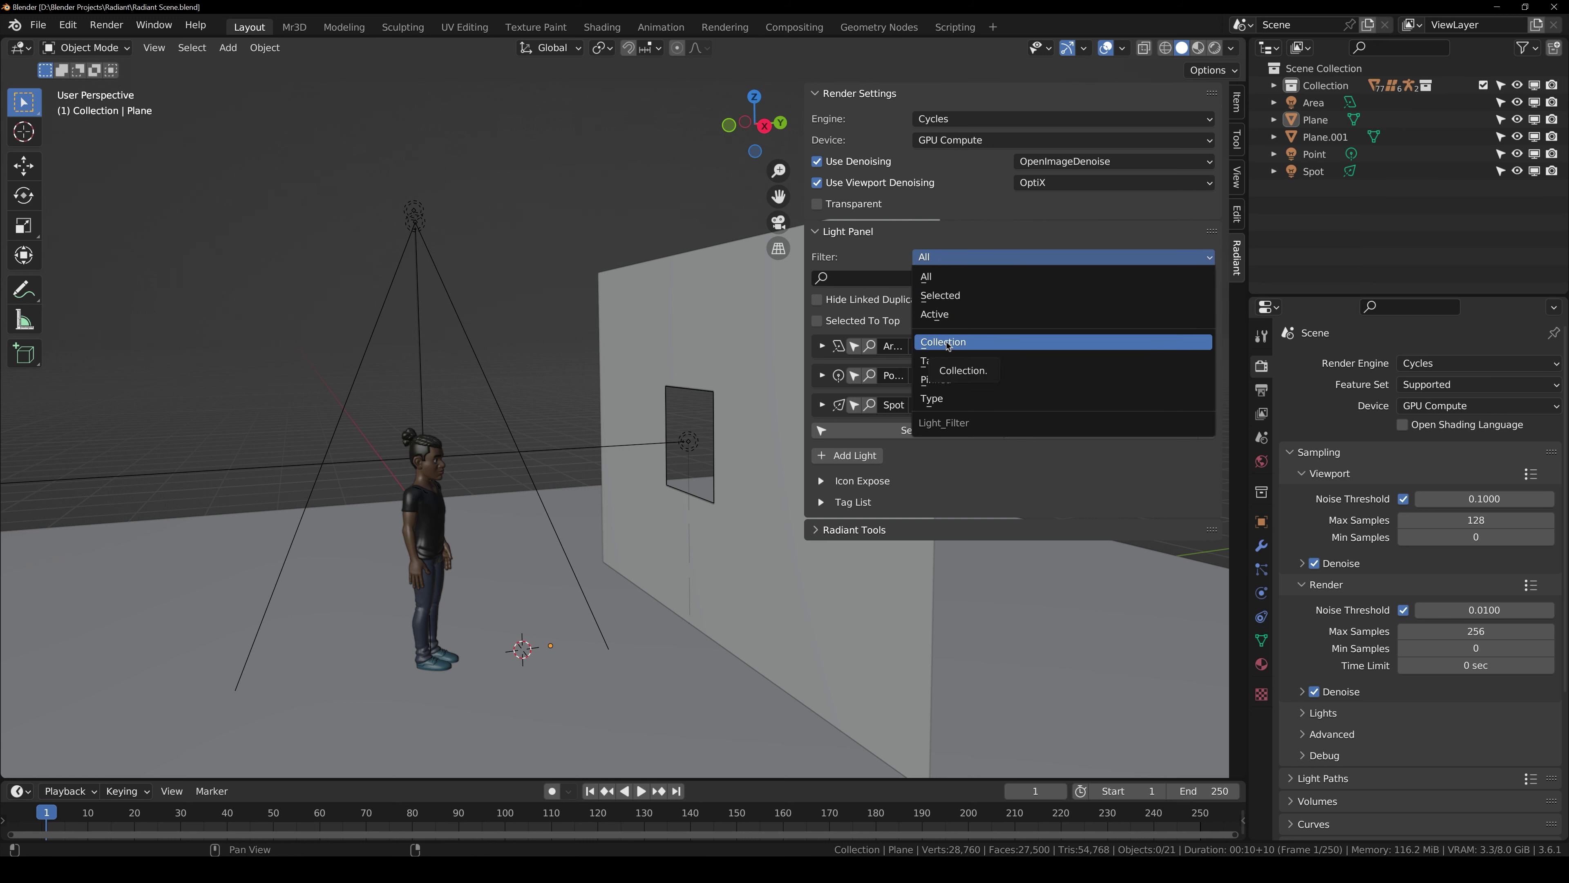
{"action": "left_click", "coordinate": [952, 399]}
{"action": "left_click", "coordinate": [1162, 299]}
Step: Set the light list filter to Tags and briefly expand the tag list to view it
{"action": "left_click", "coordinate": [1018, 259]}
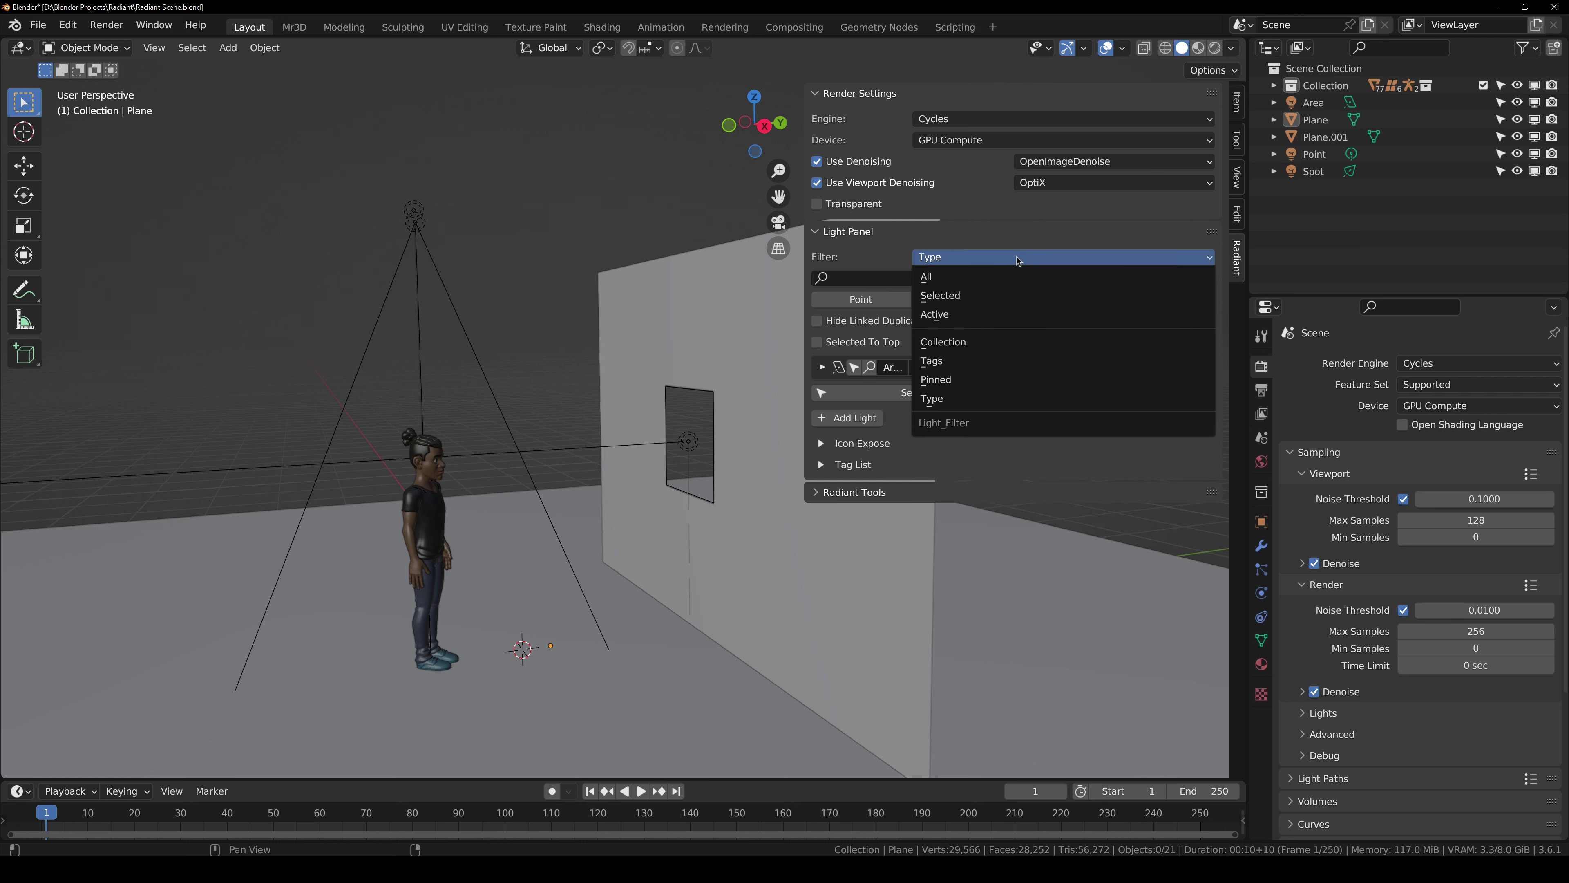
{"action": "left_click", "coordinate": [979, 360]}
{"action": "left_click", "coordinate": [821, 523]}
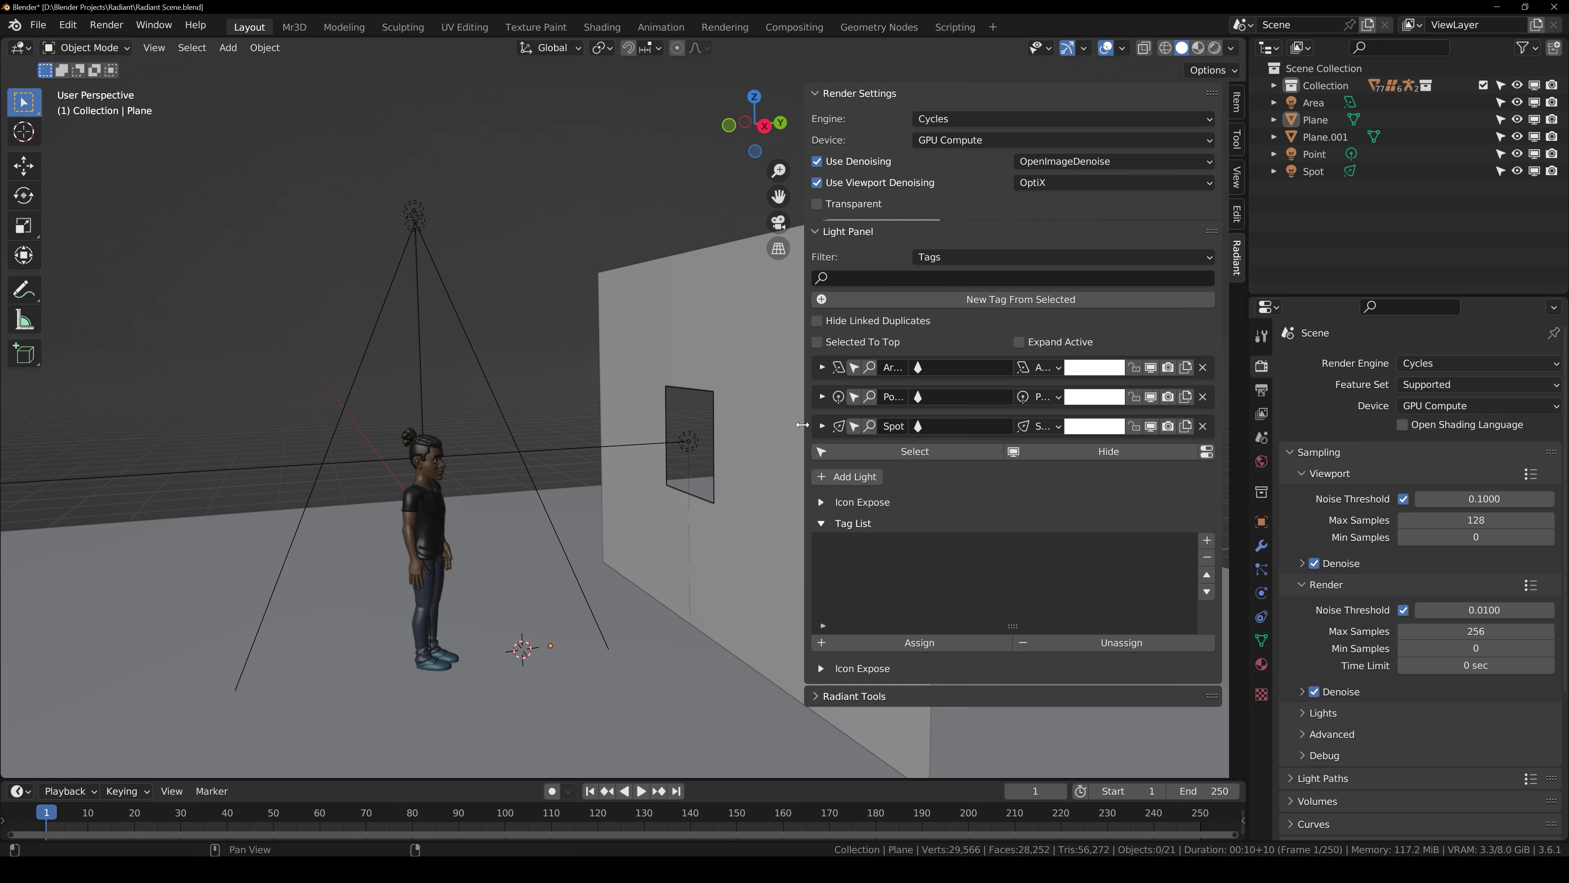
{"action": "left_click", "coordinate": [817, 524]}
Step: Select the area light, expand the Active Light settings, and make the spot light above the character active instead
{"action": "left_click", "coordinate": [651, 447]}
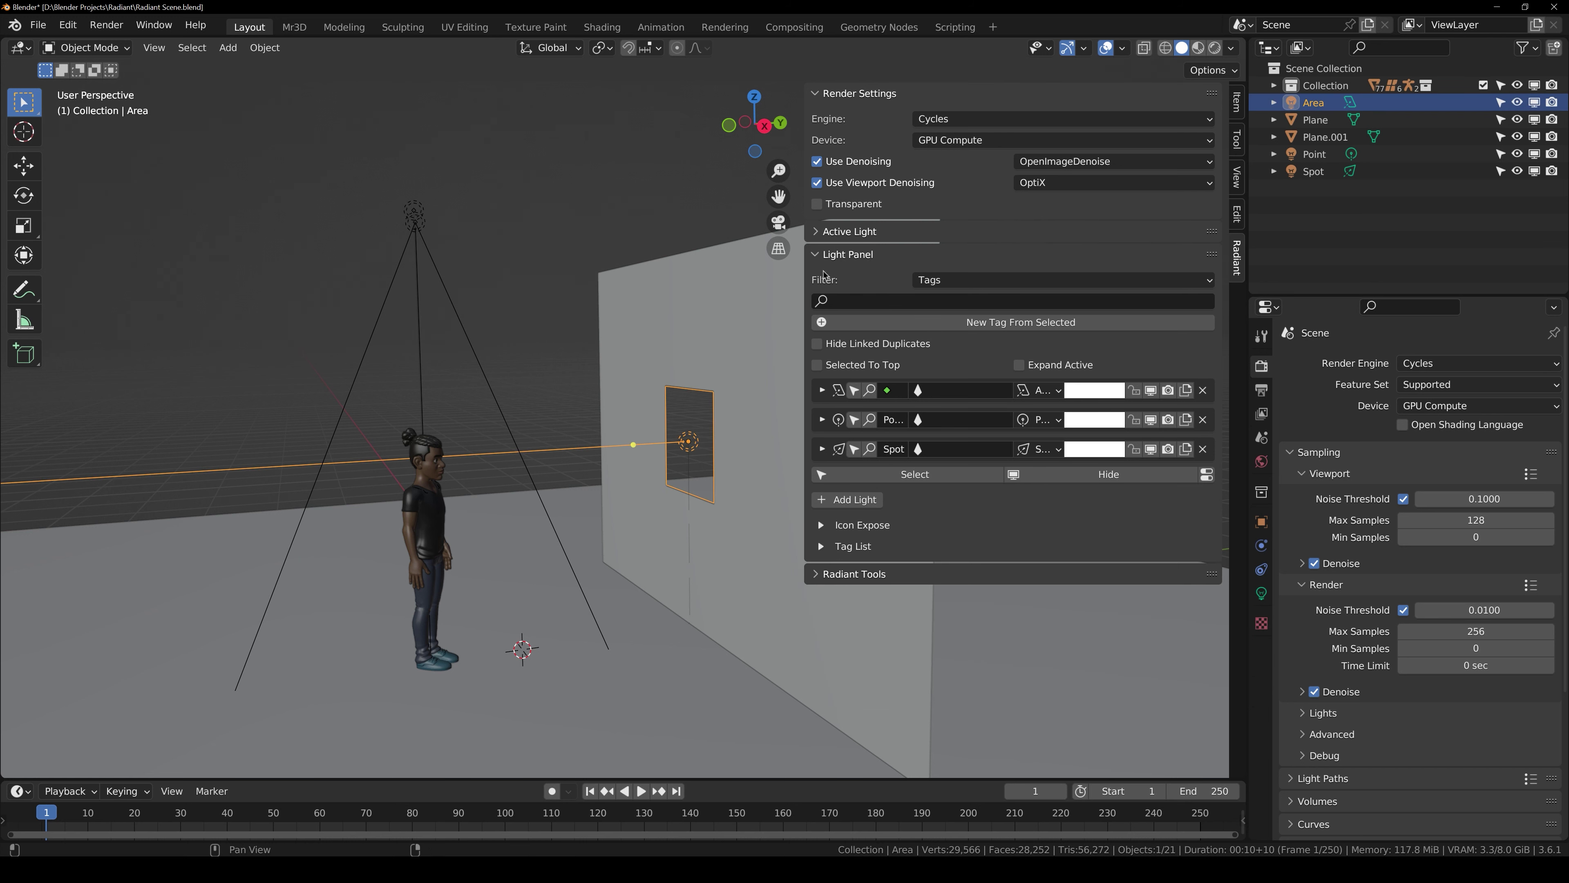
{"action": "left_click", "coordinate": [817, 233]}
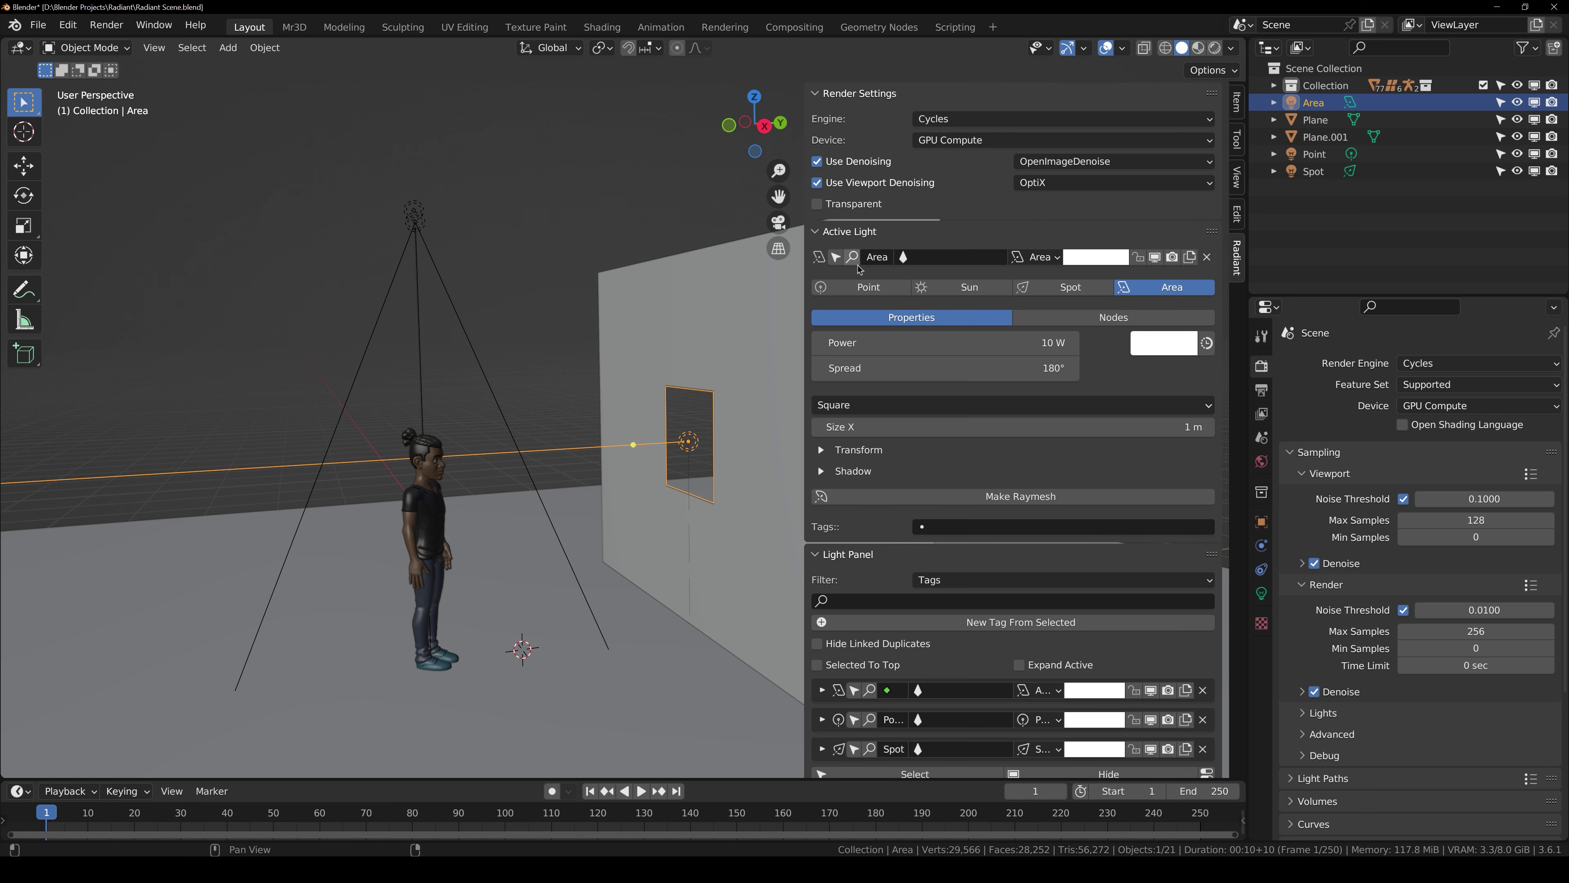
{"action": "left_click", "coordinate": [443, 286]}
{"action": "left_click", "coordinate": [1137, 350]}
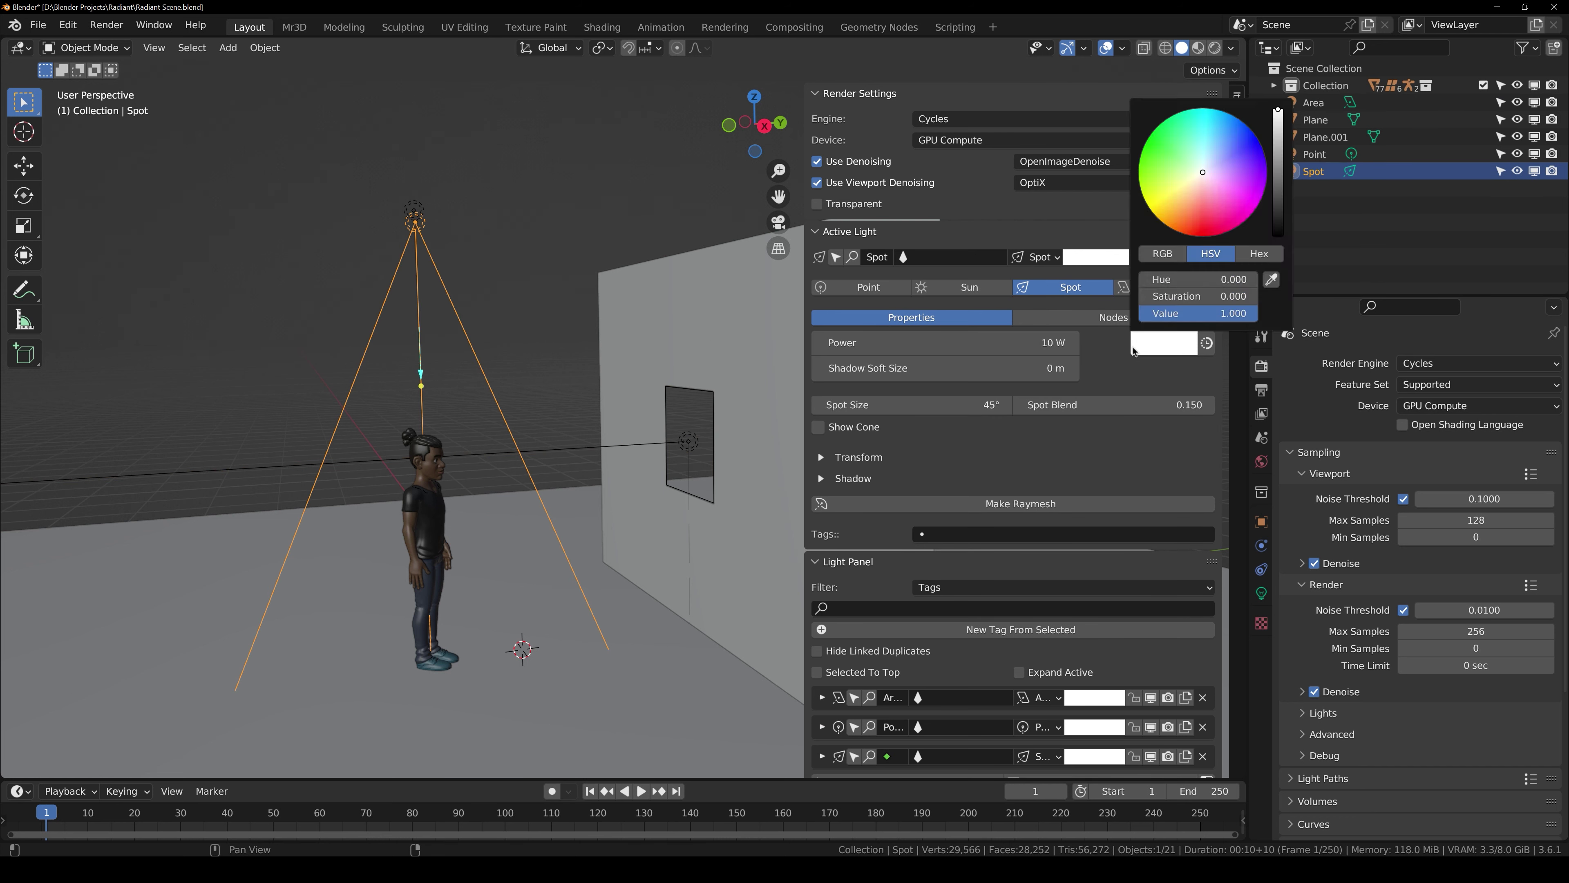
Step: Switch the viewport to rendered shading with the character and the spot light's full cone in view
{"action": "left_click", "coordinate": [1214, 48]}
{"action": "scroll", "coordinate": [587, 300], "scroll_direction": "up", "scroll_amount": 1}
{"action": "middle_click_drag", "start_coordinate": [588, 299], "coordinate": [591, 256], "text": "shift"}
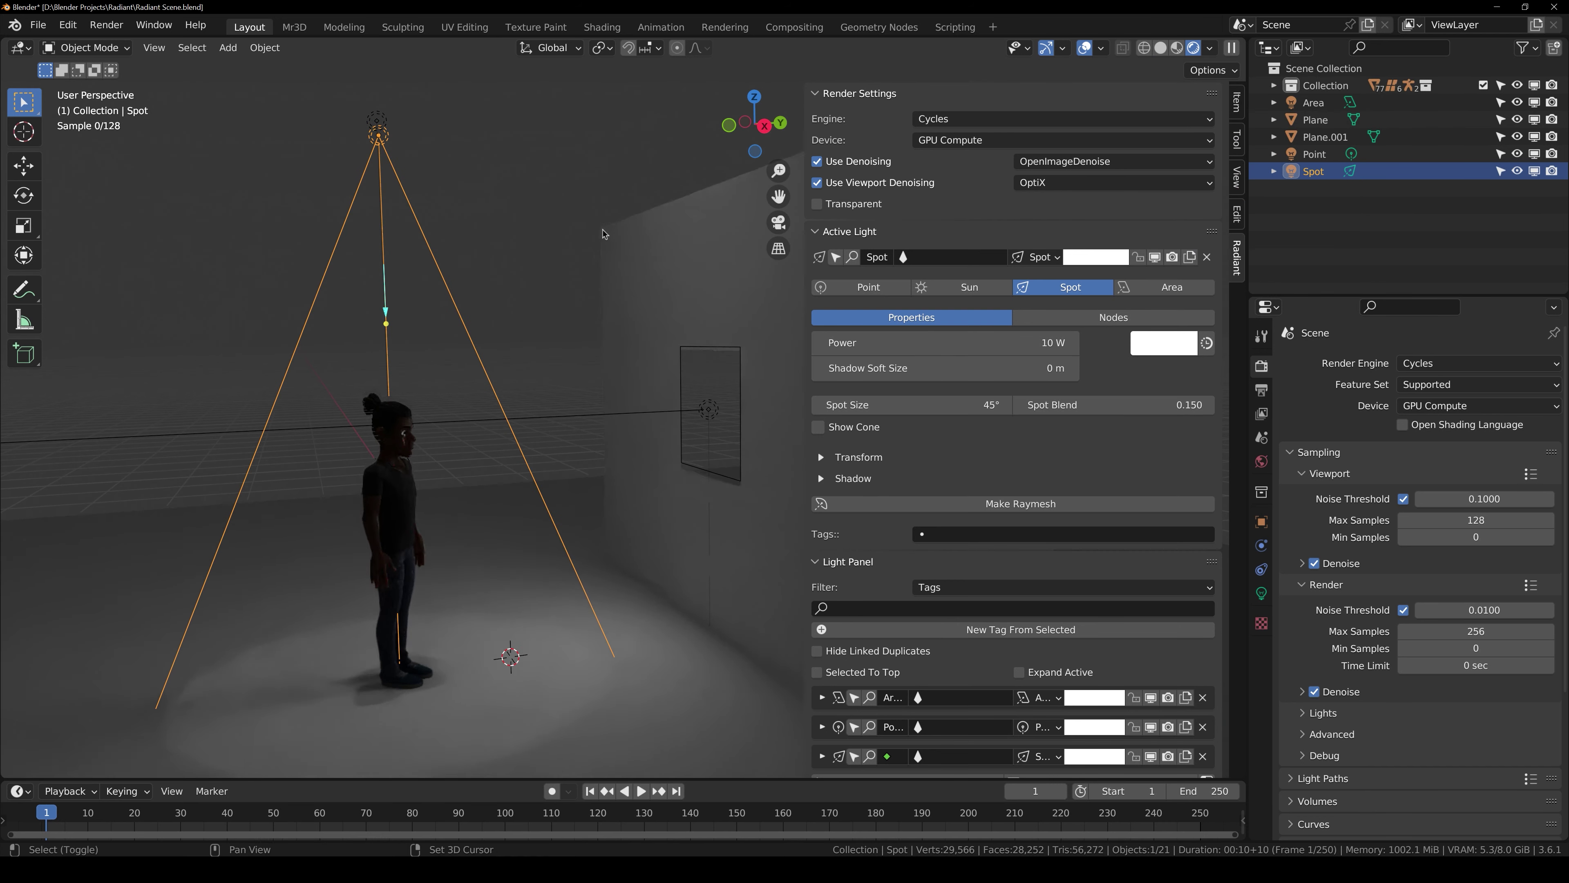
{"action": "scroll", "coordinate": [588, 252], "scroll_direction": "down", "scroll_amount": 1}
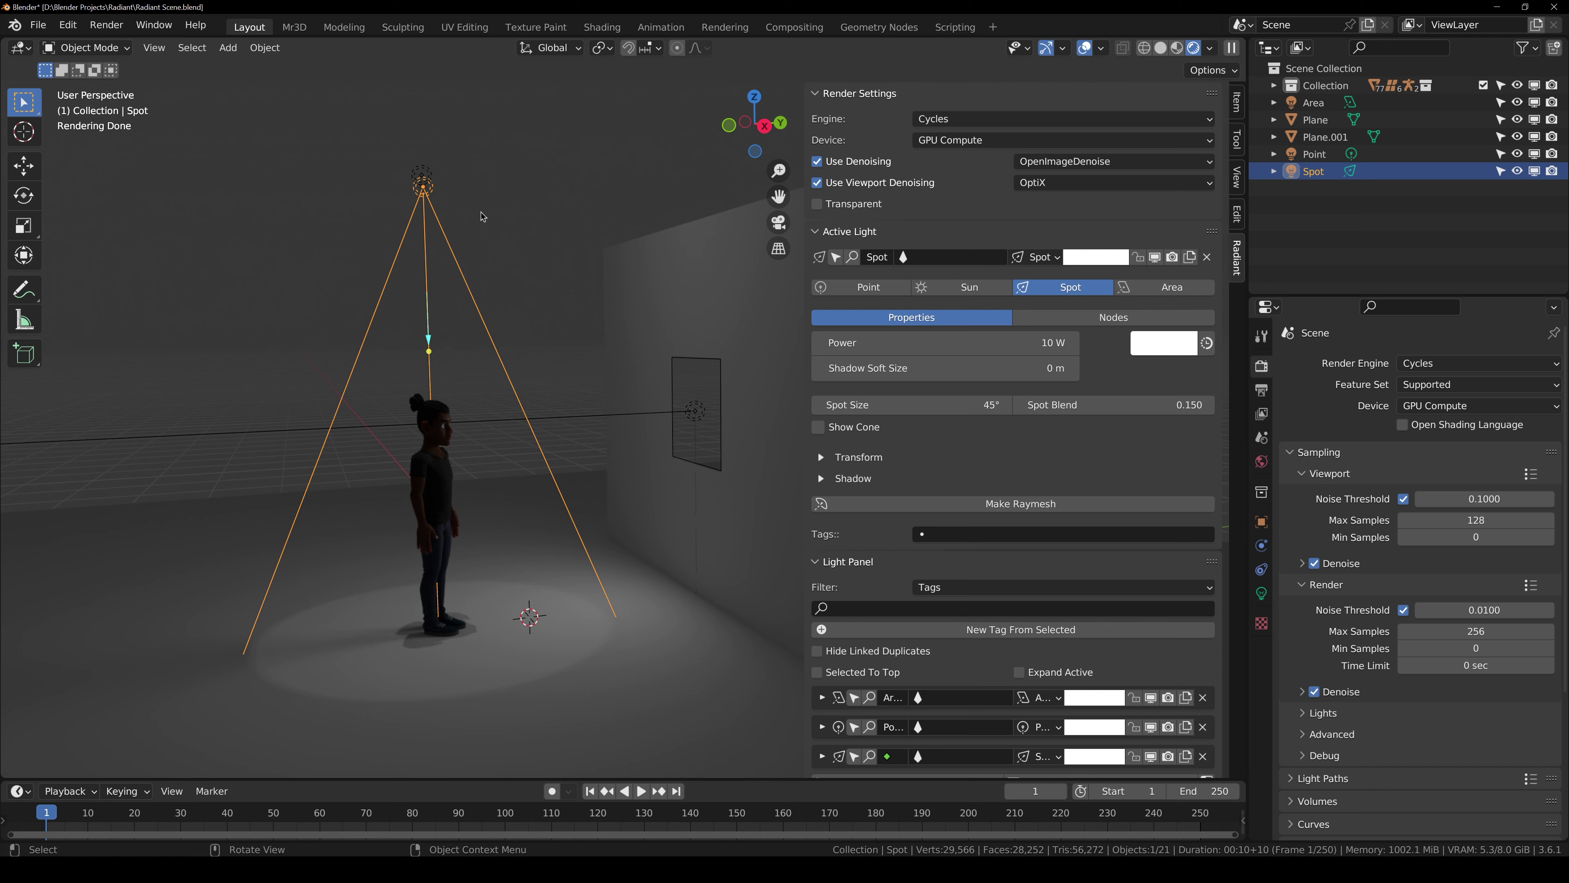
Step: Give the active spot light a pink color, a power of 50.6 W and a spot blend of 0.700
{"action": "left_click", "coordinate": [1161, 349]}
{"action": "left_click_drag", "start_coordinate": [1198, 180], "coordinate": [1208, 197]}
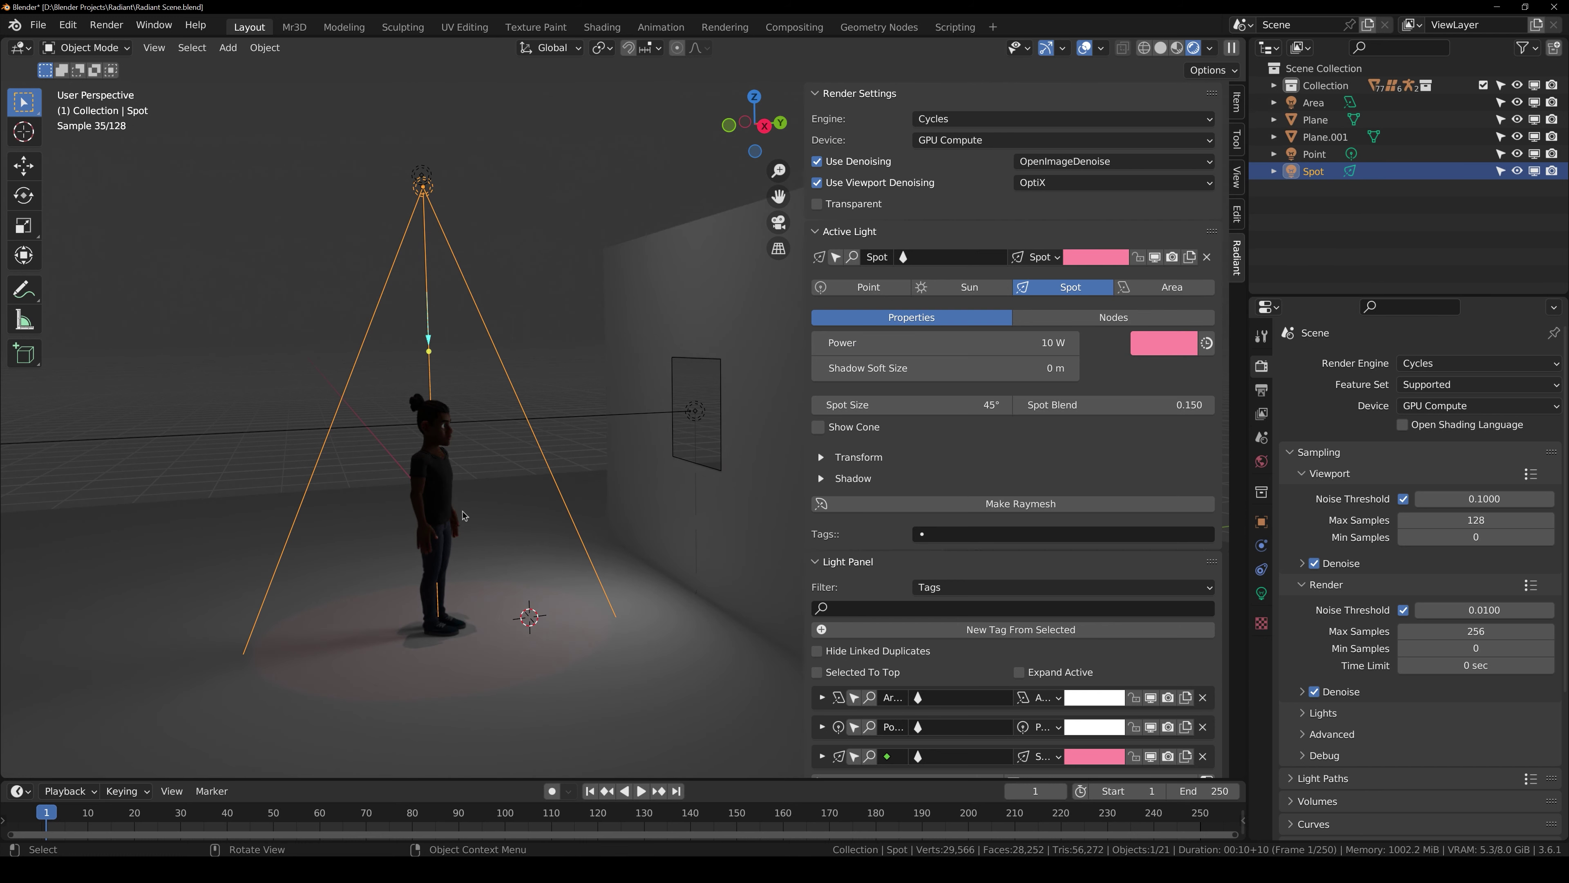
{"action": "left_click_drag", "start_coordinate": [937, 348], "coordinate": [1088, 348]}
{"action": "left_click_drag", "start_coordinate": [1081, 404], "coordinate": [1118, 405]}
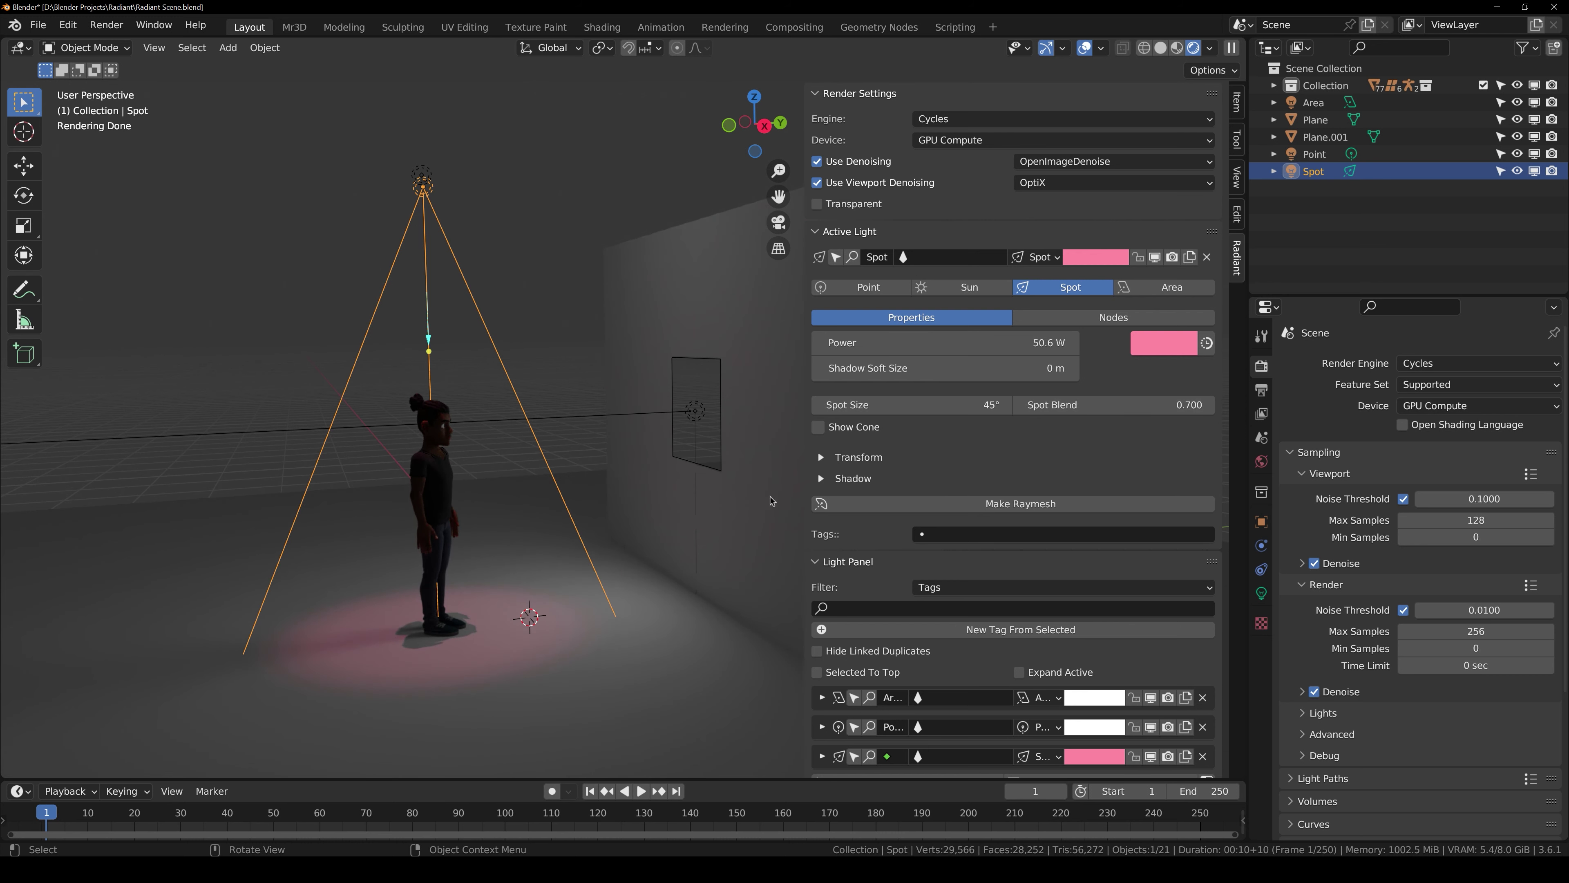
Step: Change the spot light's color to blue and collapse the Active Light settings
{"action": "left_click", "coordinate": [1163, 343]}
{"action": "left_click", "coordinate": [1147, 138]}
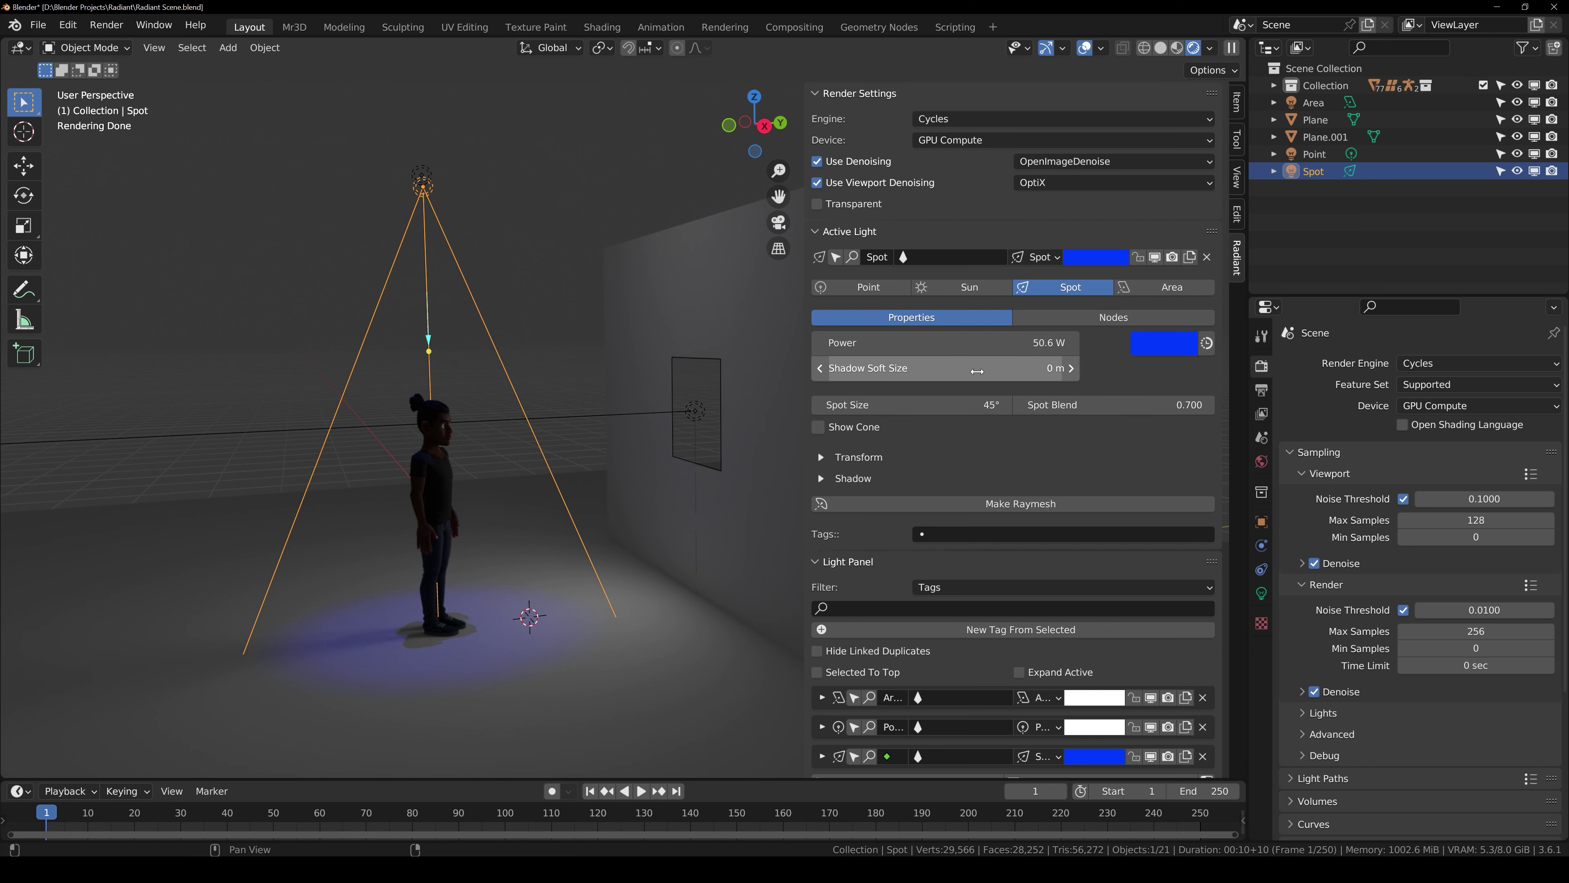
{"action": "scroll", "coordinate": [953, 470], "scroll_direction": "down", "scroll_amount": 4}
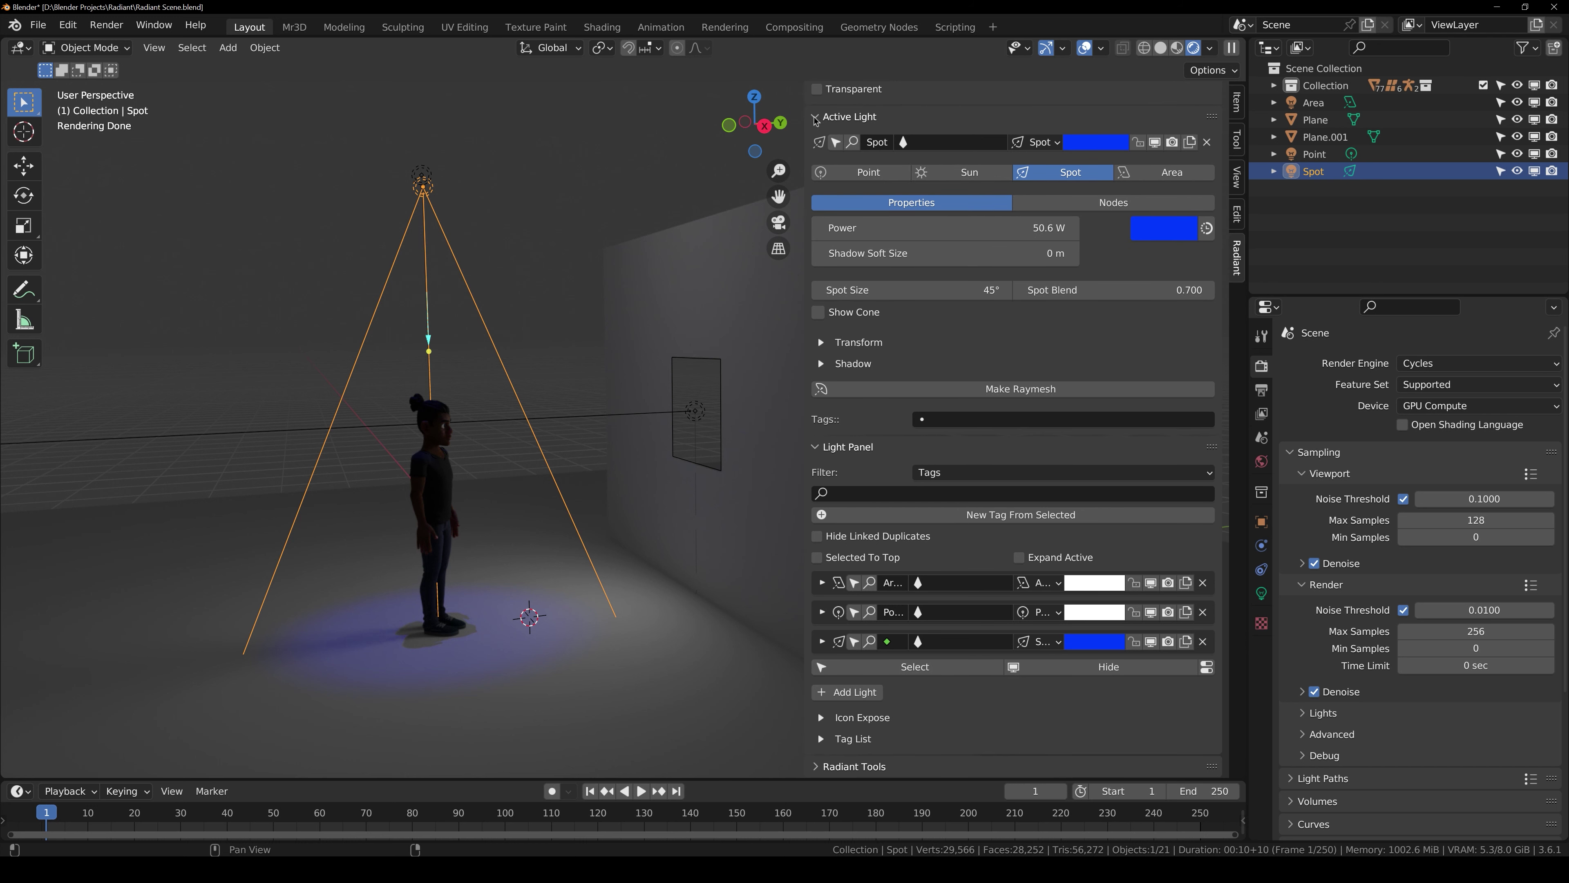
{"action": "left_click", "coordinate": [816, 121]}
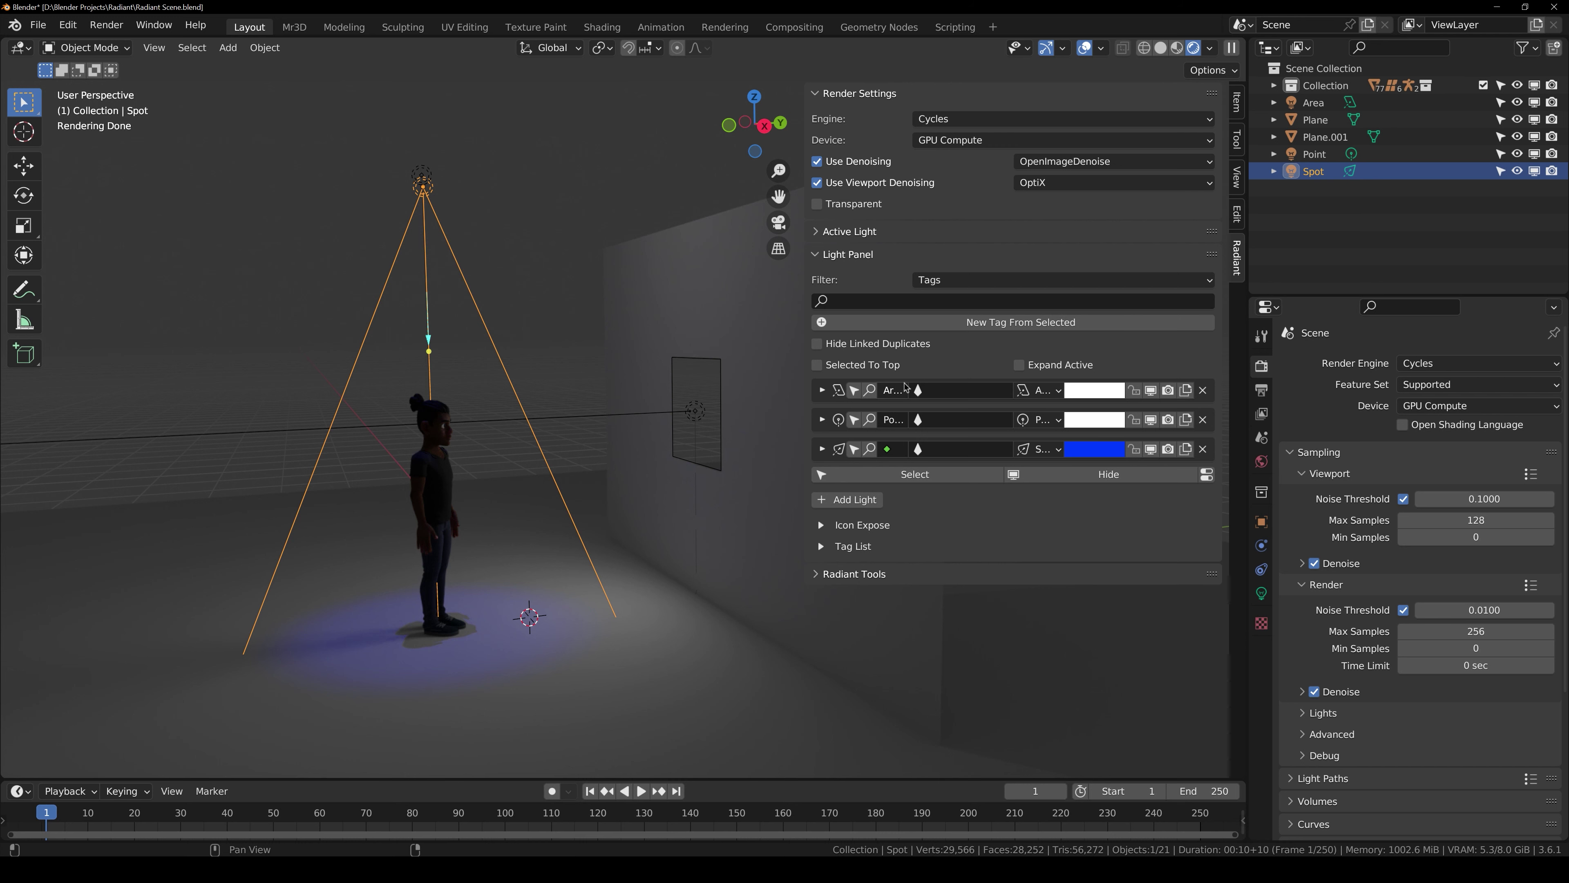
Step: Set the area light's color to green from the light list and expand its settings there
{"action": "left_click", "coordinate": [1110, 399]}
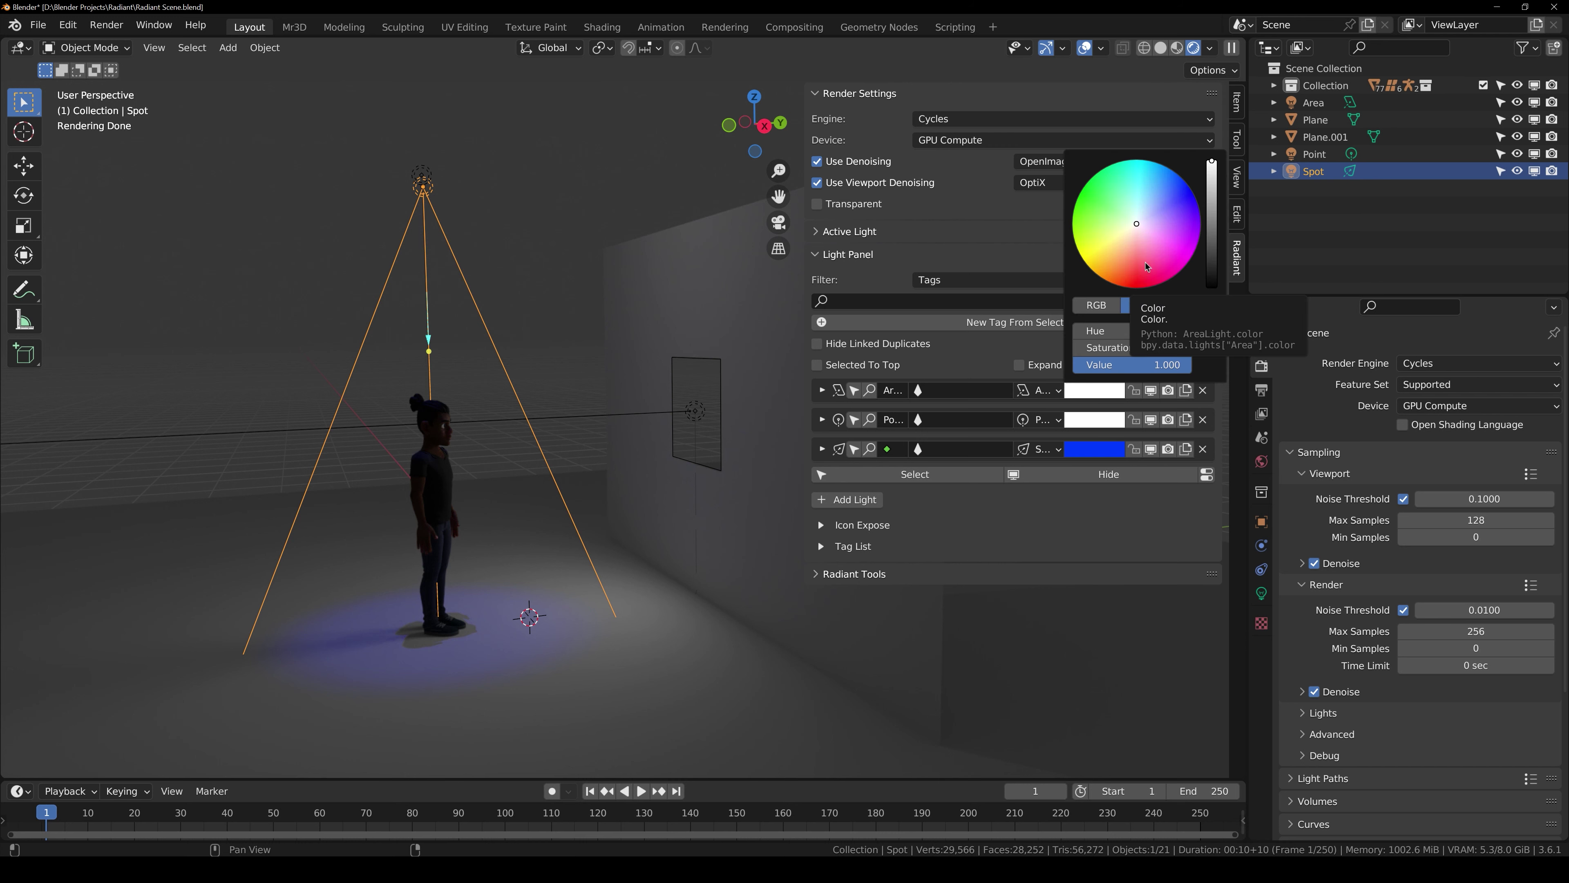
{"action": "left_click", "coordinate": [1138, 159]}
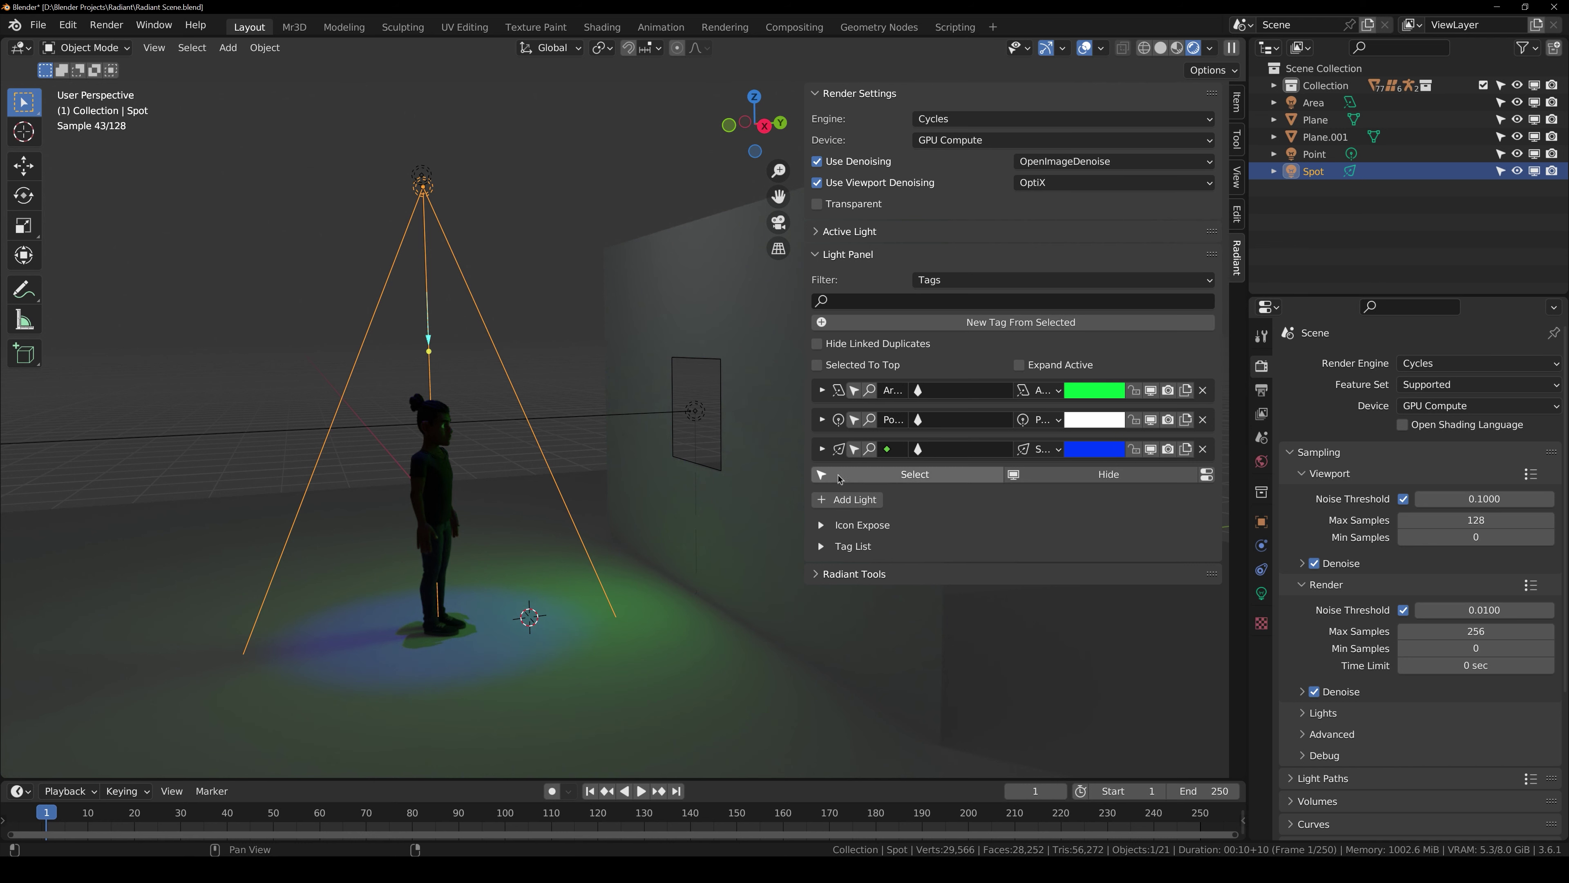
{"action": "left_click", "coordinate": [822, 390]}
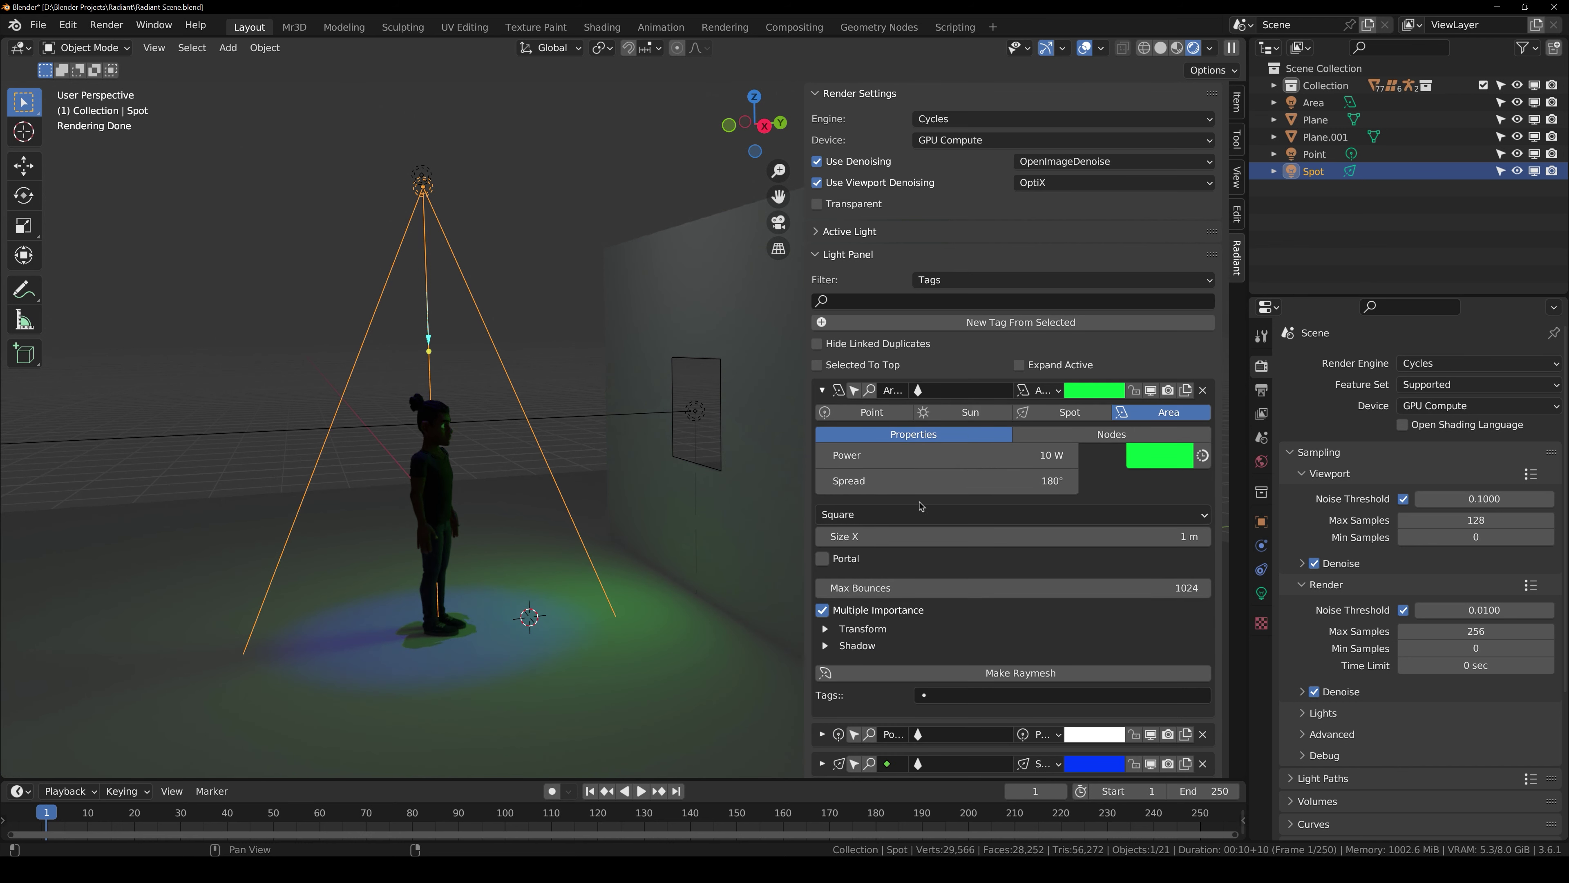
Step: Collapse the area light's settings in the light list and set the point light's color to yellow-green
{"action": "left_click", "coordinate": [822, 390]}
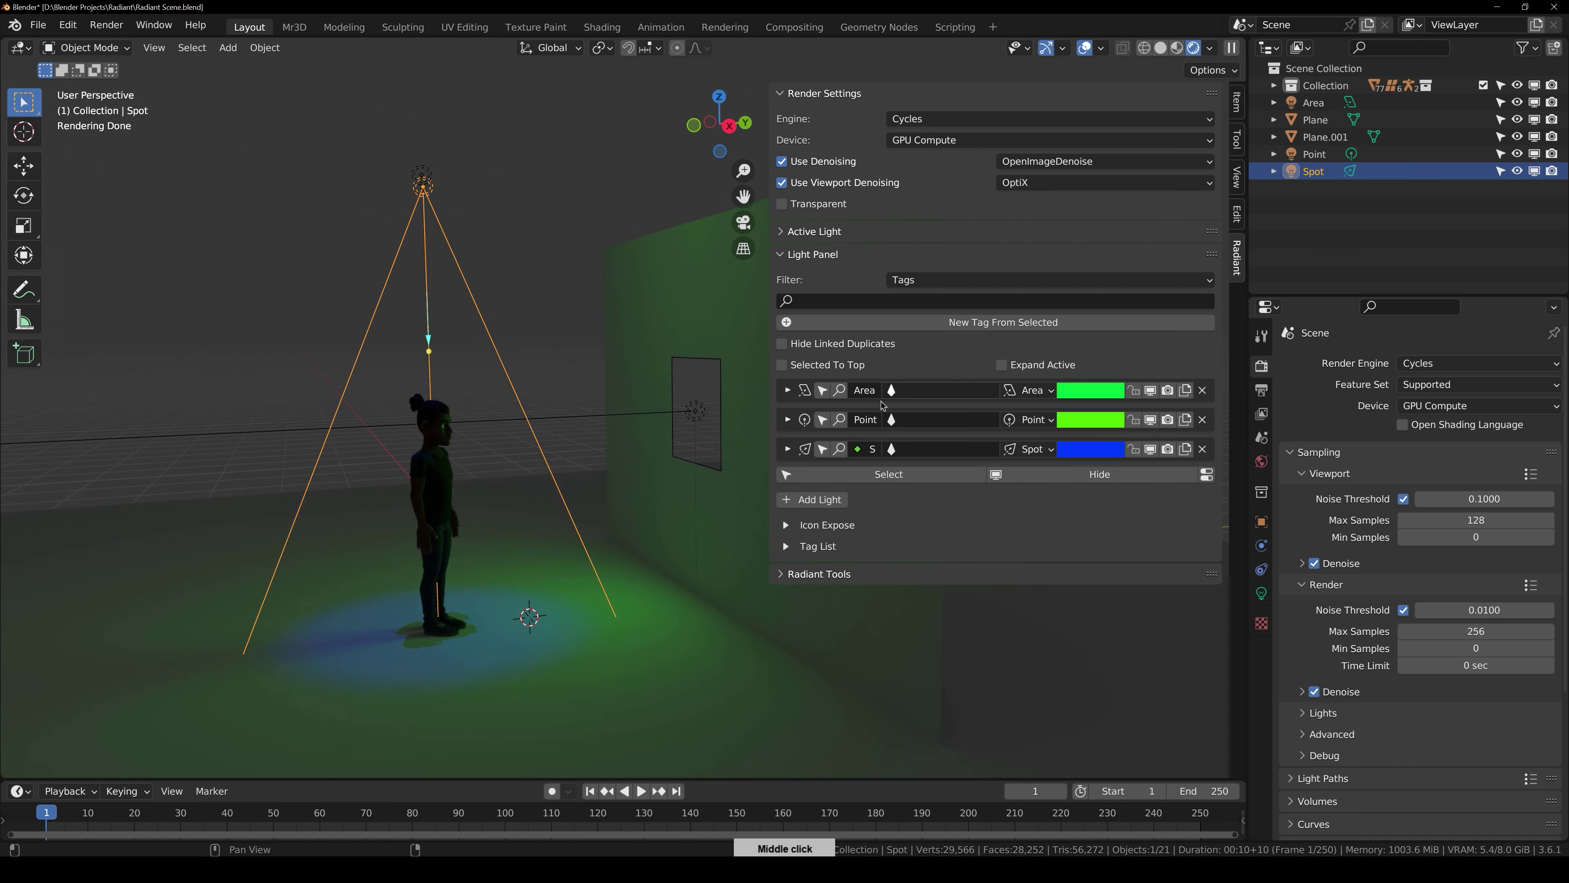
Step: Open the Add Light options and examine the light types, activation mode, tracking, selection and tag settings without adding a light
{"action": "left_click", "coordinate": [805, 501]}
{"action": "left_click_drag", "start_coordinate": [805, 504], "coordinate": [551, 401]}
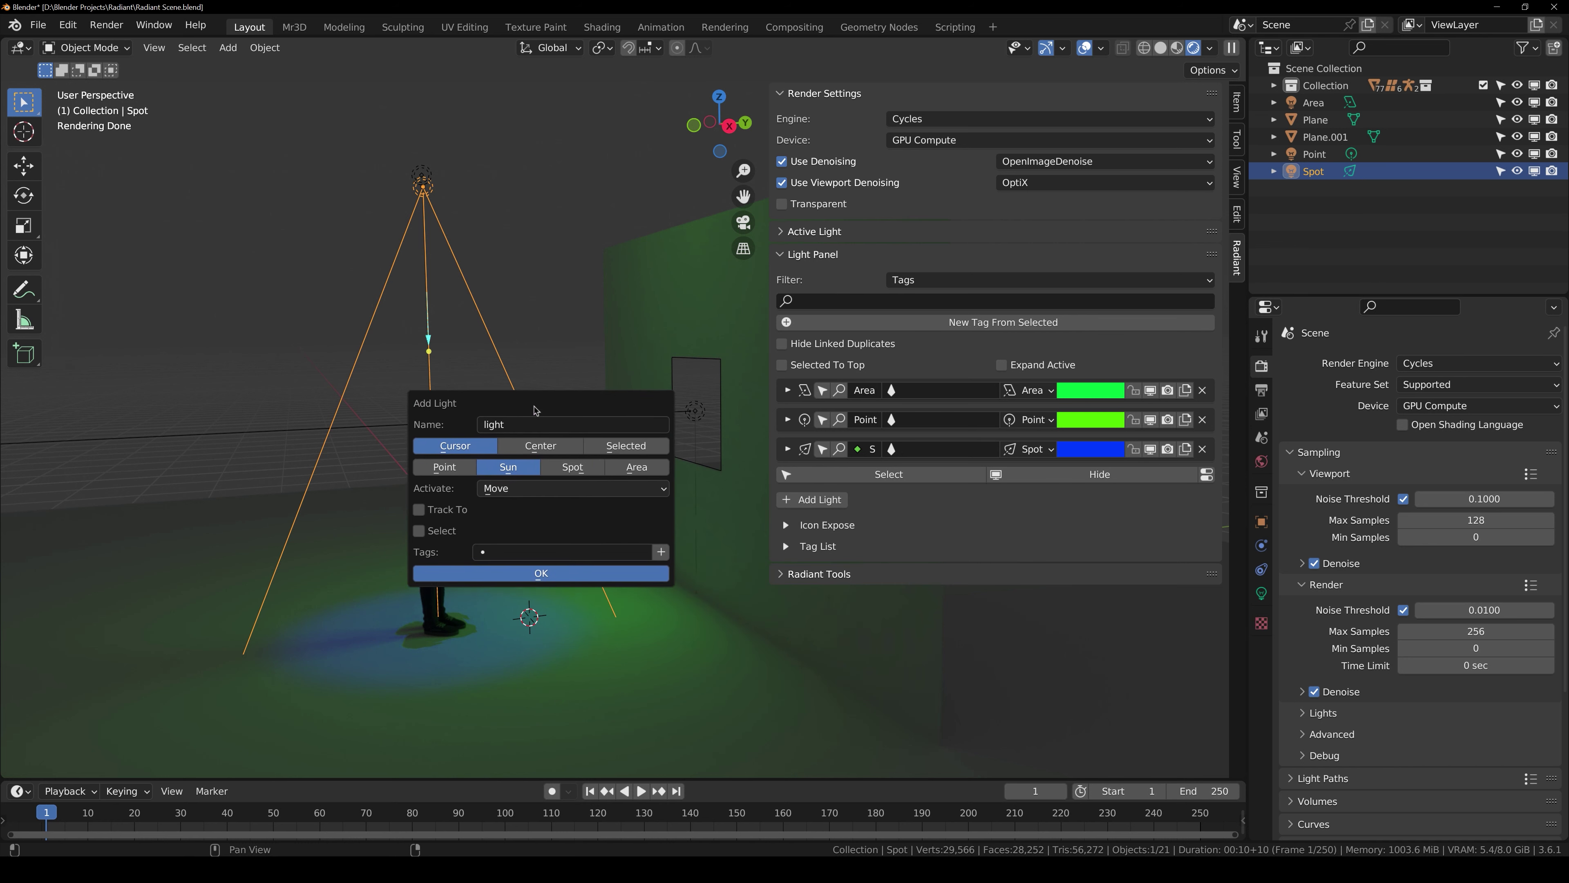
{"action": "left_click", "coordinate": [514, 495]}
{"action": "left_click", "coordinate": [579, 474]}
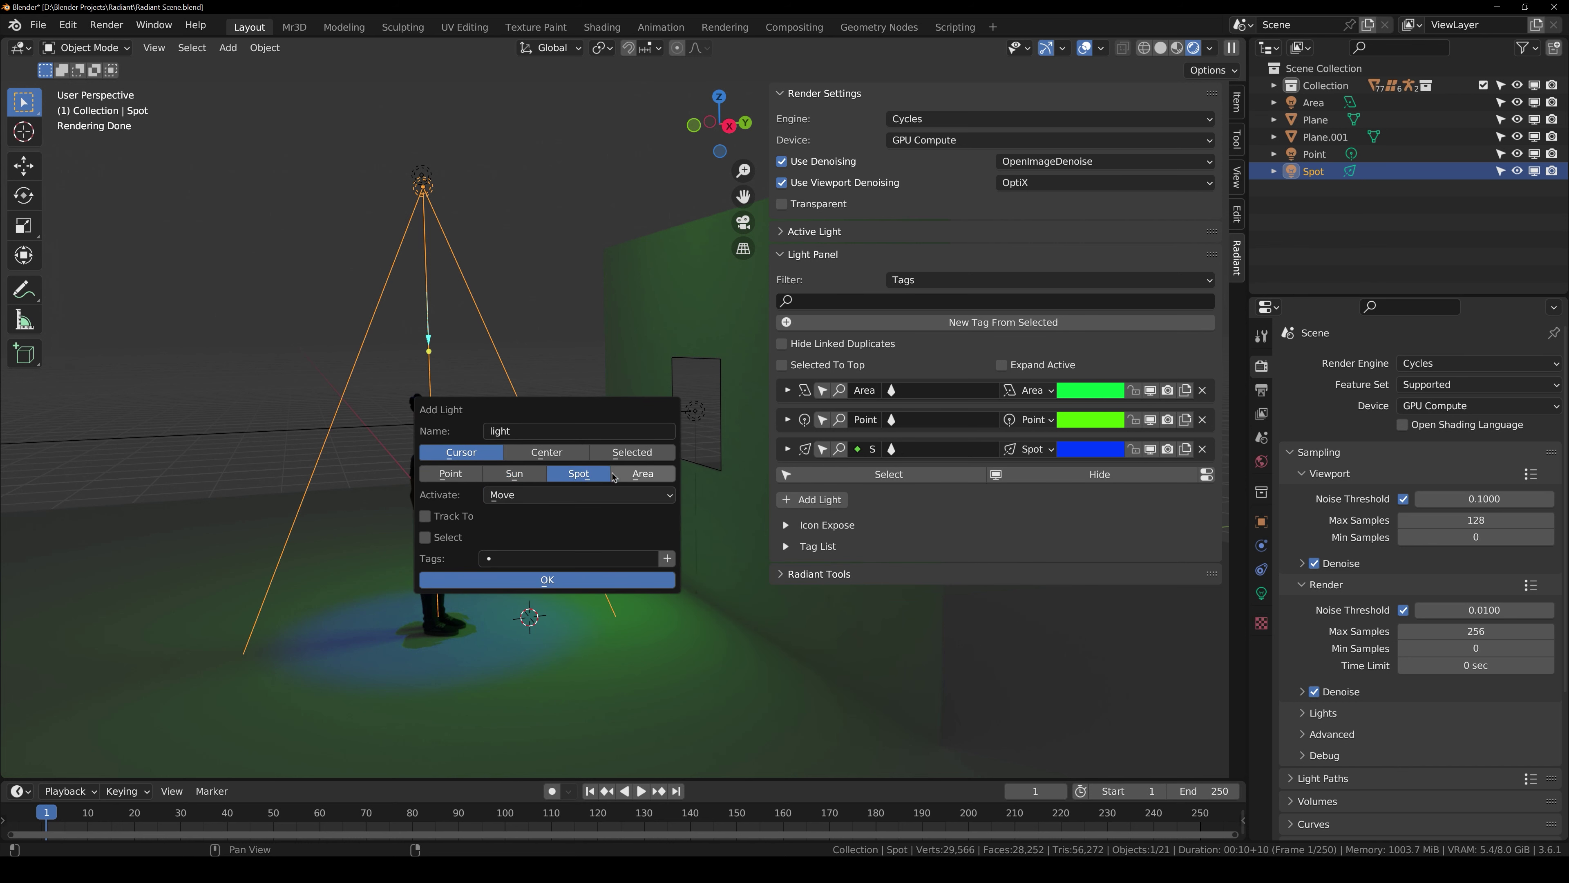
{"action": "left_click", "coordinate": [503, 475]}
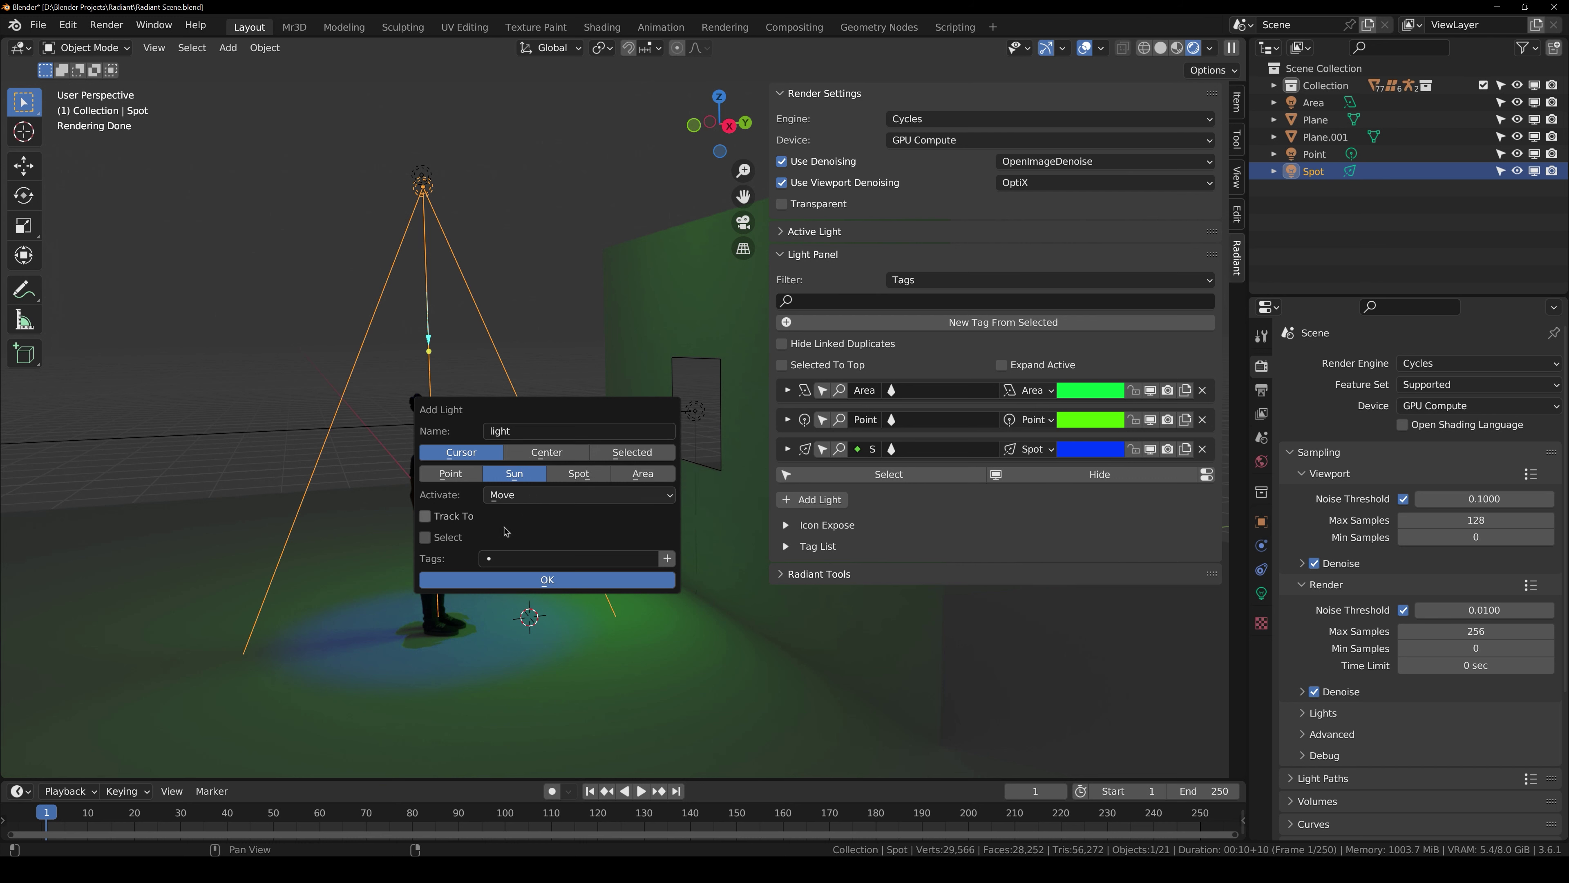
{"action": "left_click", "coordinate": [556, 563]}
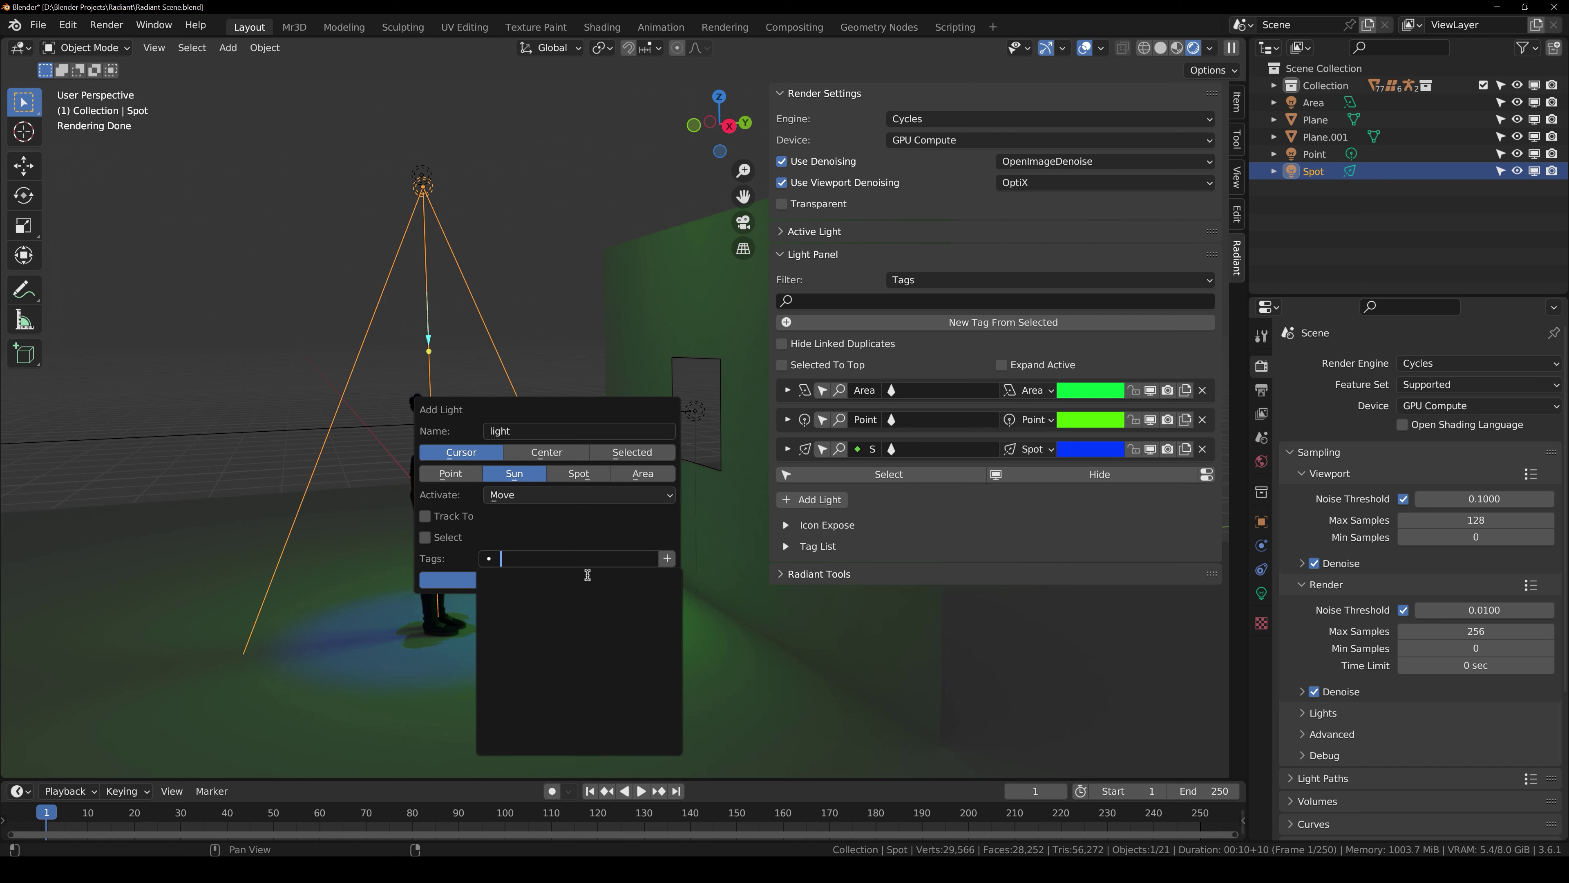
{"action": "left_click", "coordinate": [551, 537]}
{"action": "left_click", "coordinate": [462, 519]}
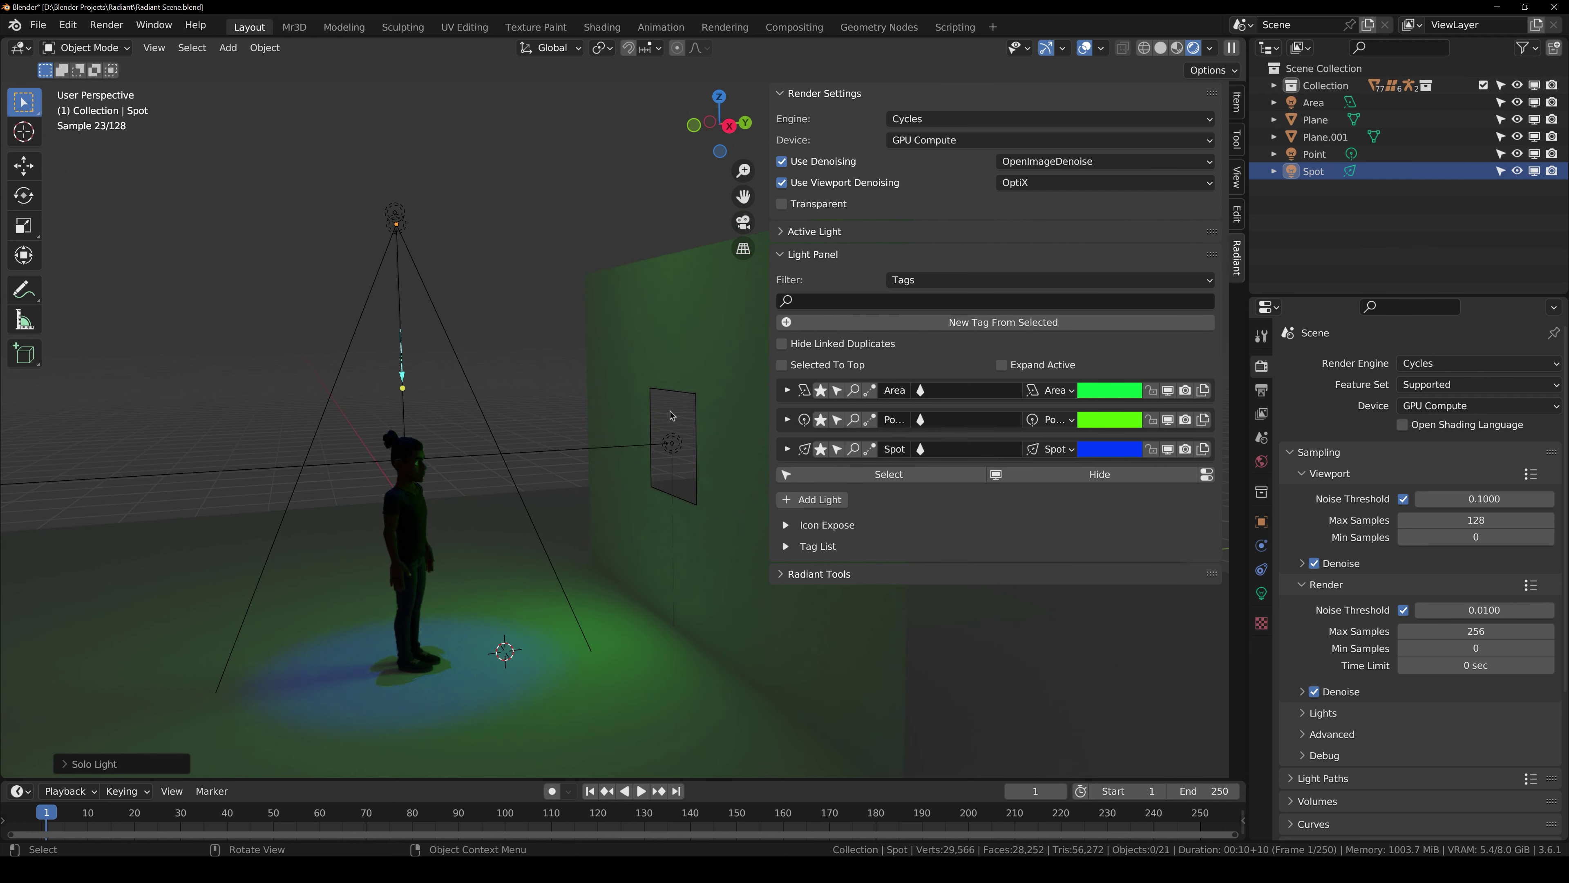
Step: Select the area light on the wall and show its Active Light settings with the light list collapsed
{"action": "mouse_move", "coordinate": [672, 415]}
{"action": "middle_mouse_down"}
{"action": "mouse_move", "coordinate": [701, 410]}
{"action": "mouse_move", "coordinate": [646, 429]}
{"action": "middle_mouse_up"}
{"action": "left_click", "coordinate": [666, 449]}
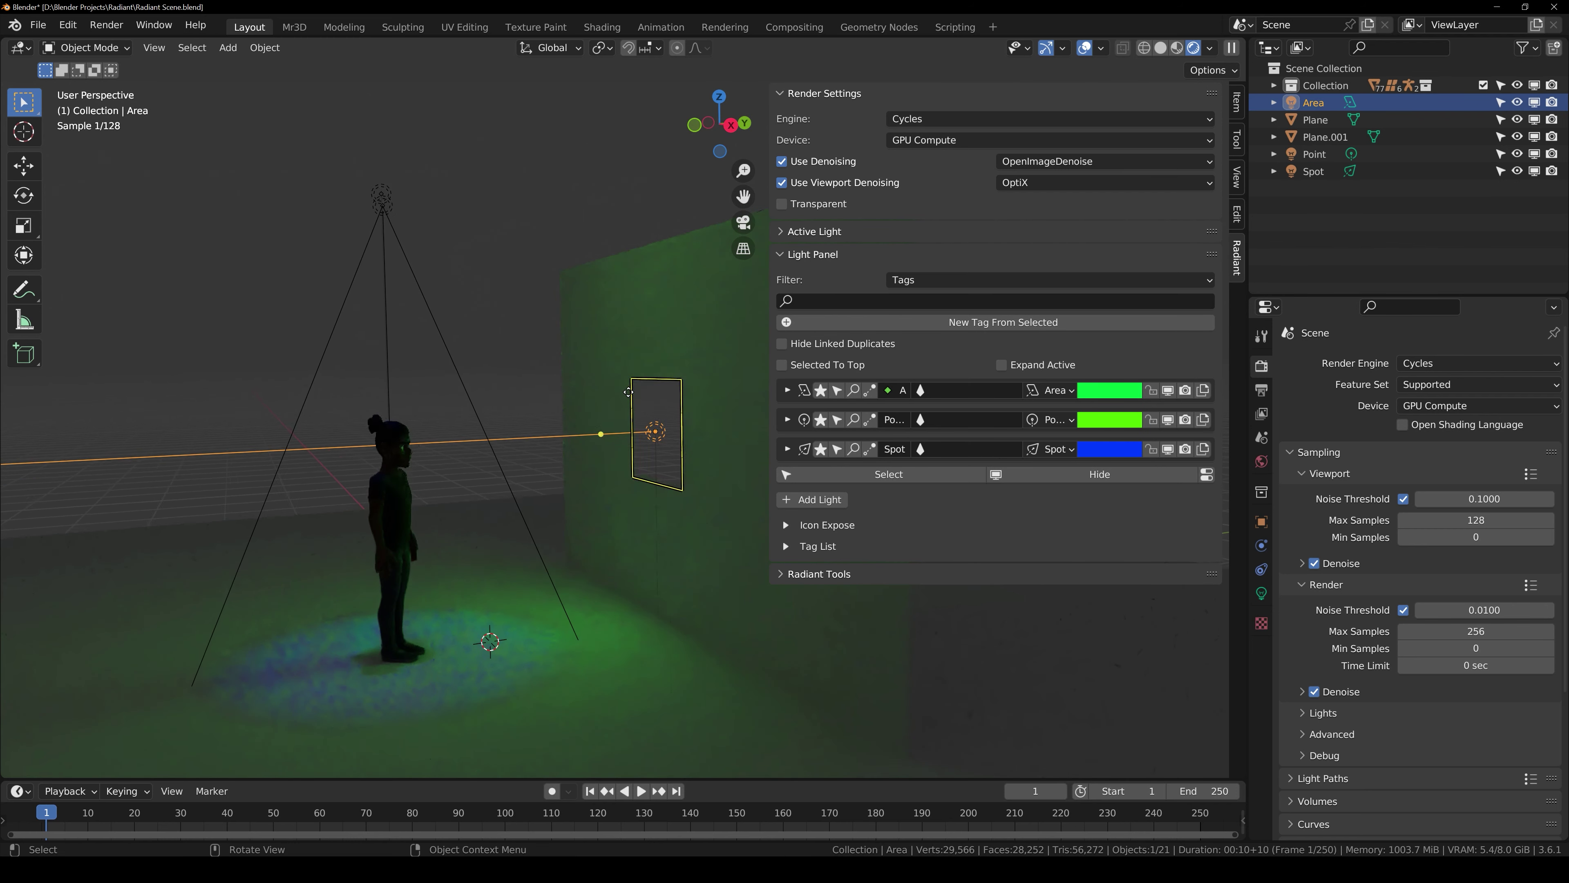
{"action": "scroll", "coordinate": [645, 430], "scroll_direction": "up", "scroll_amount": 3}
{"action": "middle_click_drag", "start_coordinate": [623, 494], "coordinate": [633, 485]}
{"action": "scroll", "coordinate": [633, 485], "scroll_direction": "down", "scroll_amount": 2}
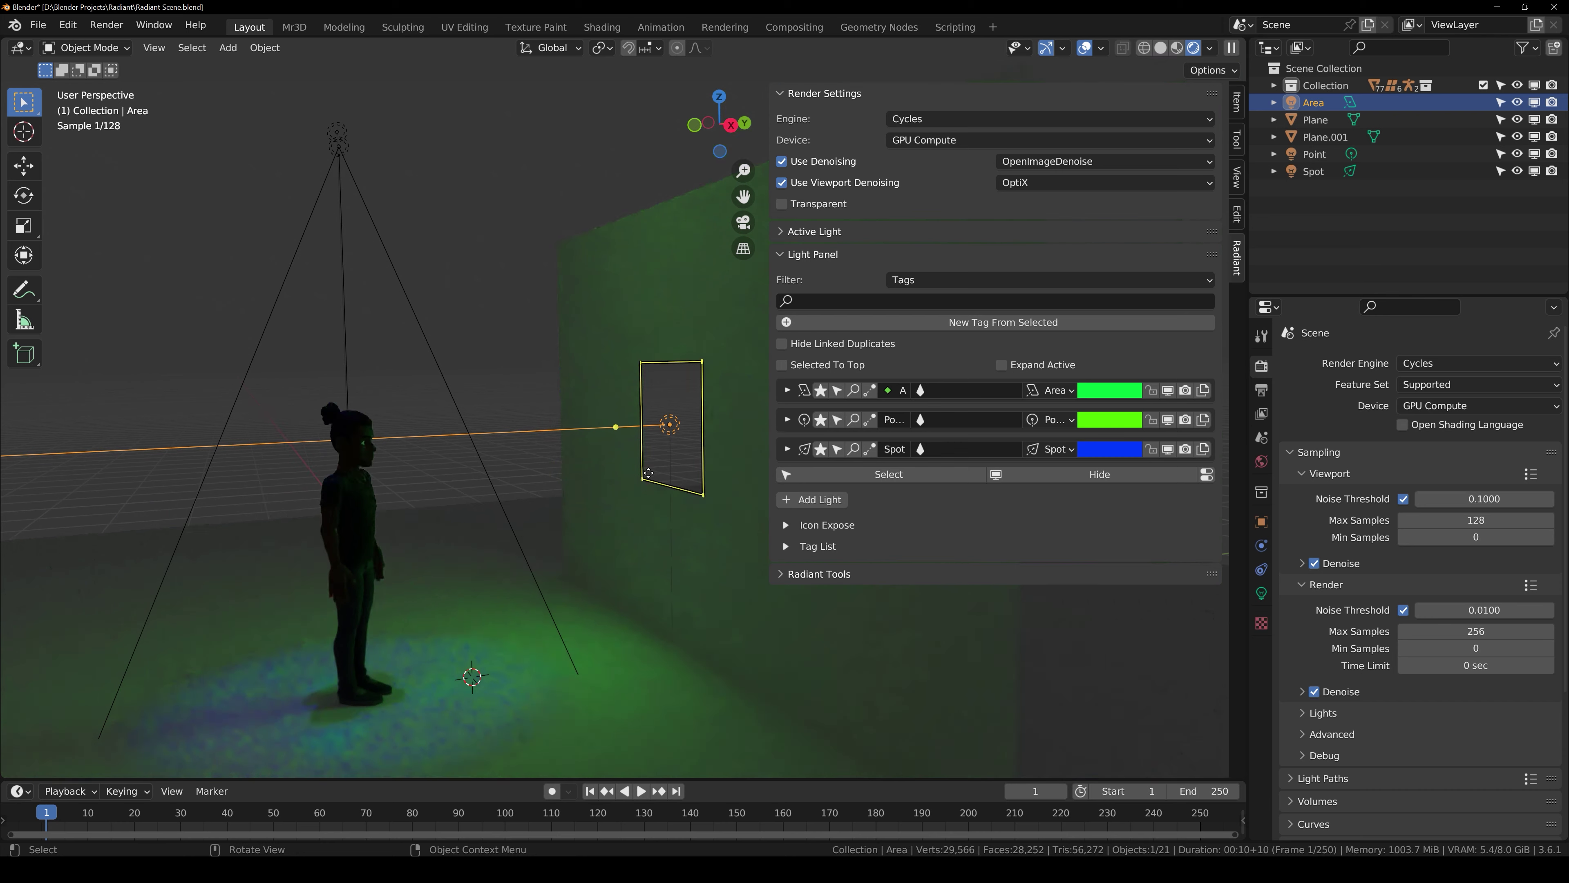
{"action": "left_click", "coordinate": [780, 250]}
{"action": "left_click", "coordinate": [785, 232]}
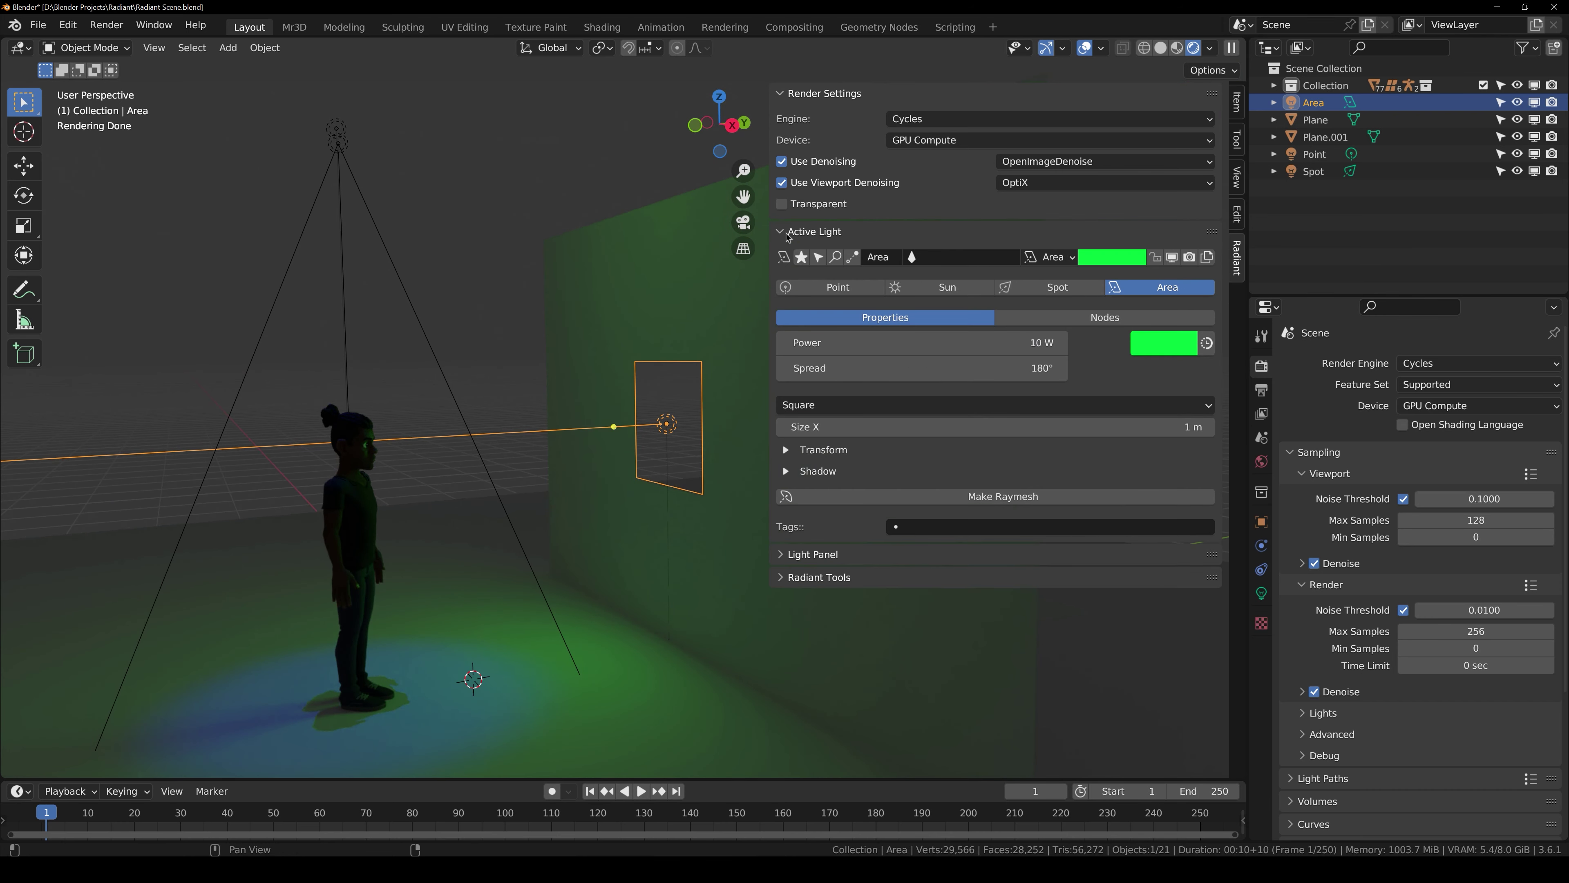
Step: Make a raymesh from the area light with driver, parent and constraint options enabled, and expand its light custom properties
{"action": "left_click", "coordinate": [899, 501]}
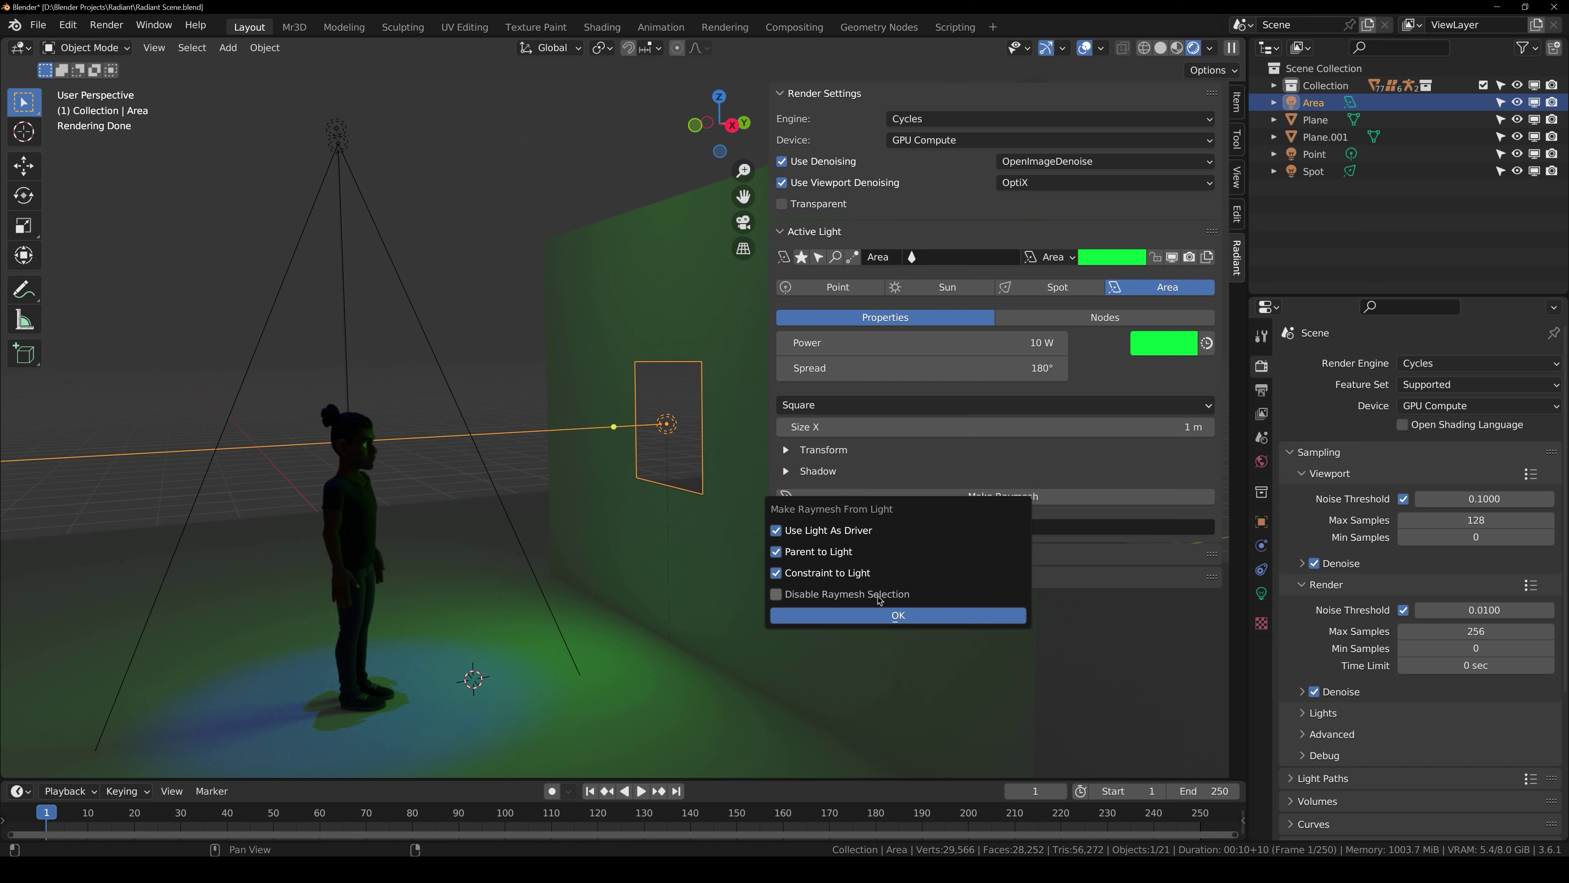
{"action": "left_click", "coordinate": [884, 615]}
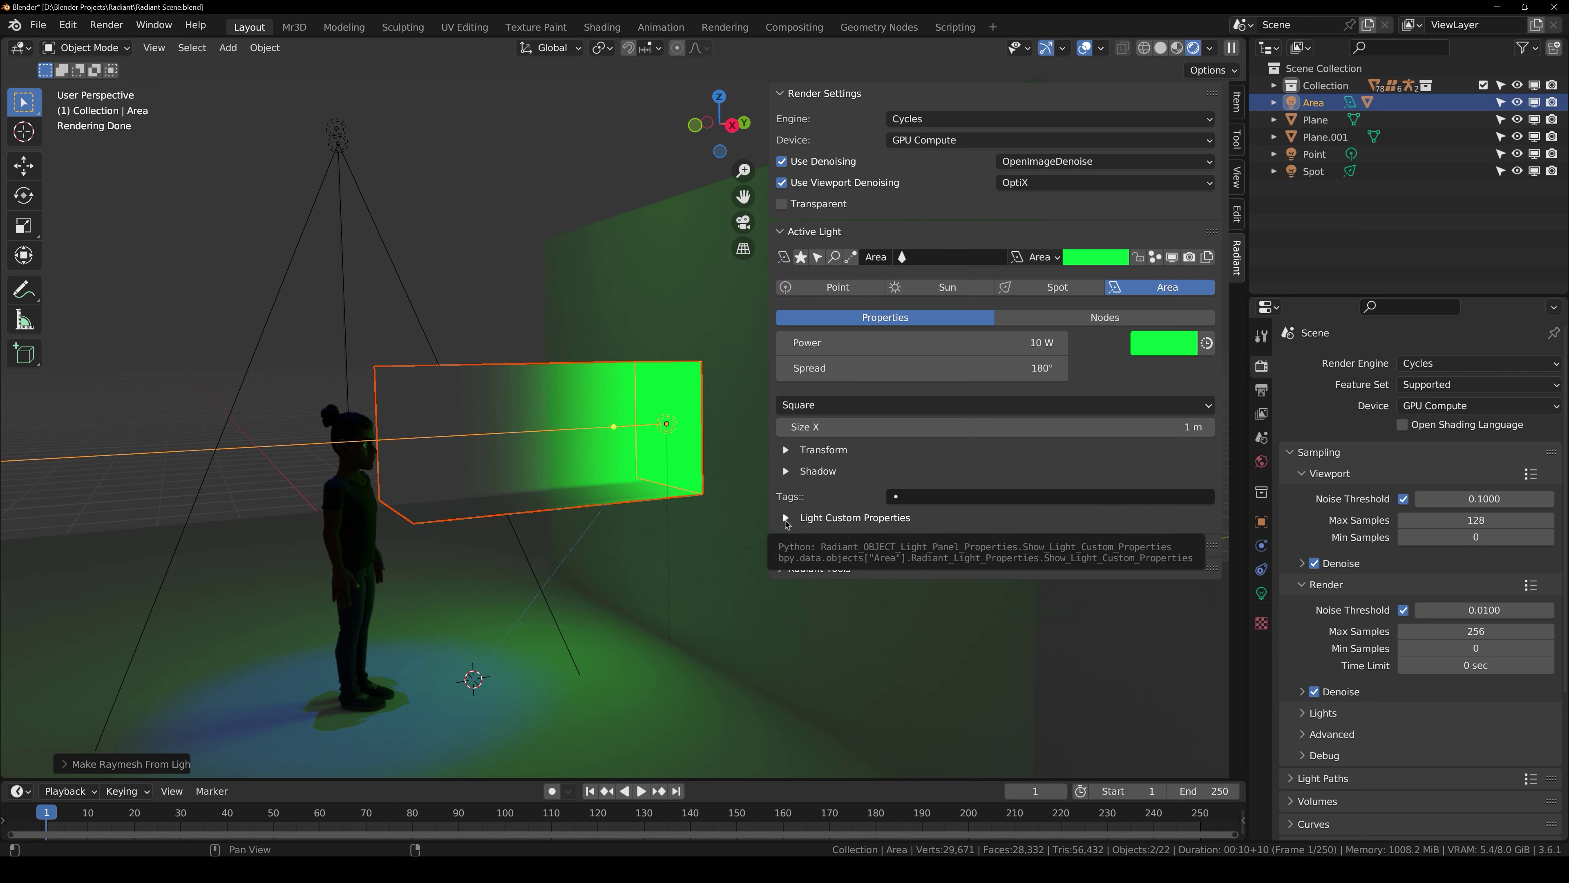
{"action": "left_click", "coordinate": [786, 519]}
{"action": "middle_click_drag", "start_coordinate": [729, 476], "coordinate": [690, 473]}
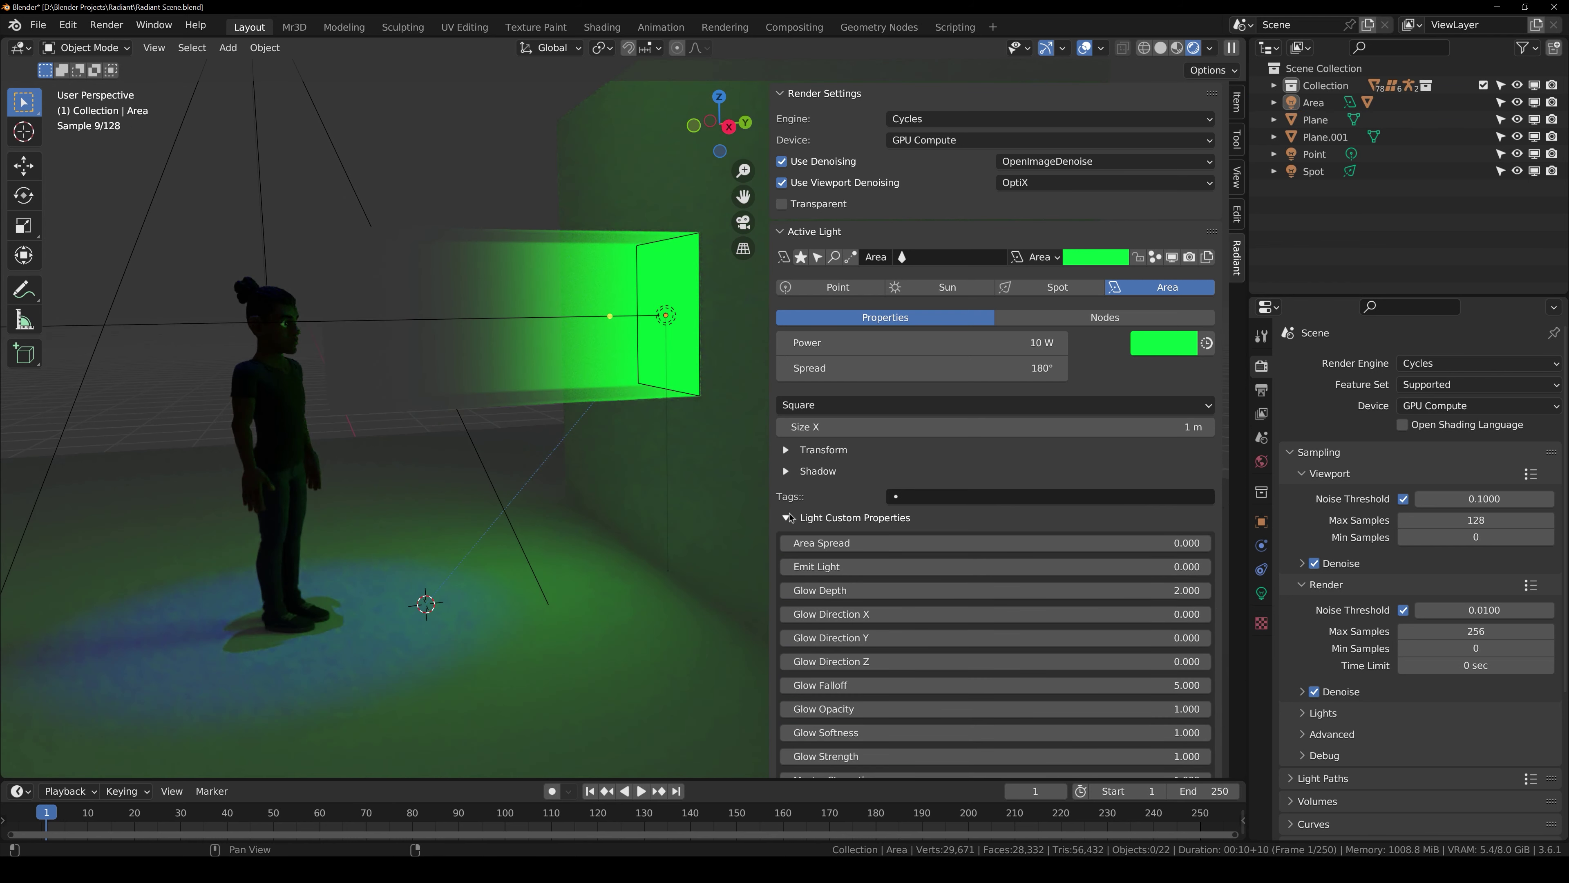
{"action": "scroll", "coordinate": [857, 428], "scroll_direction": "down", "scroll_amount": 5}
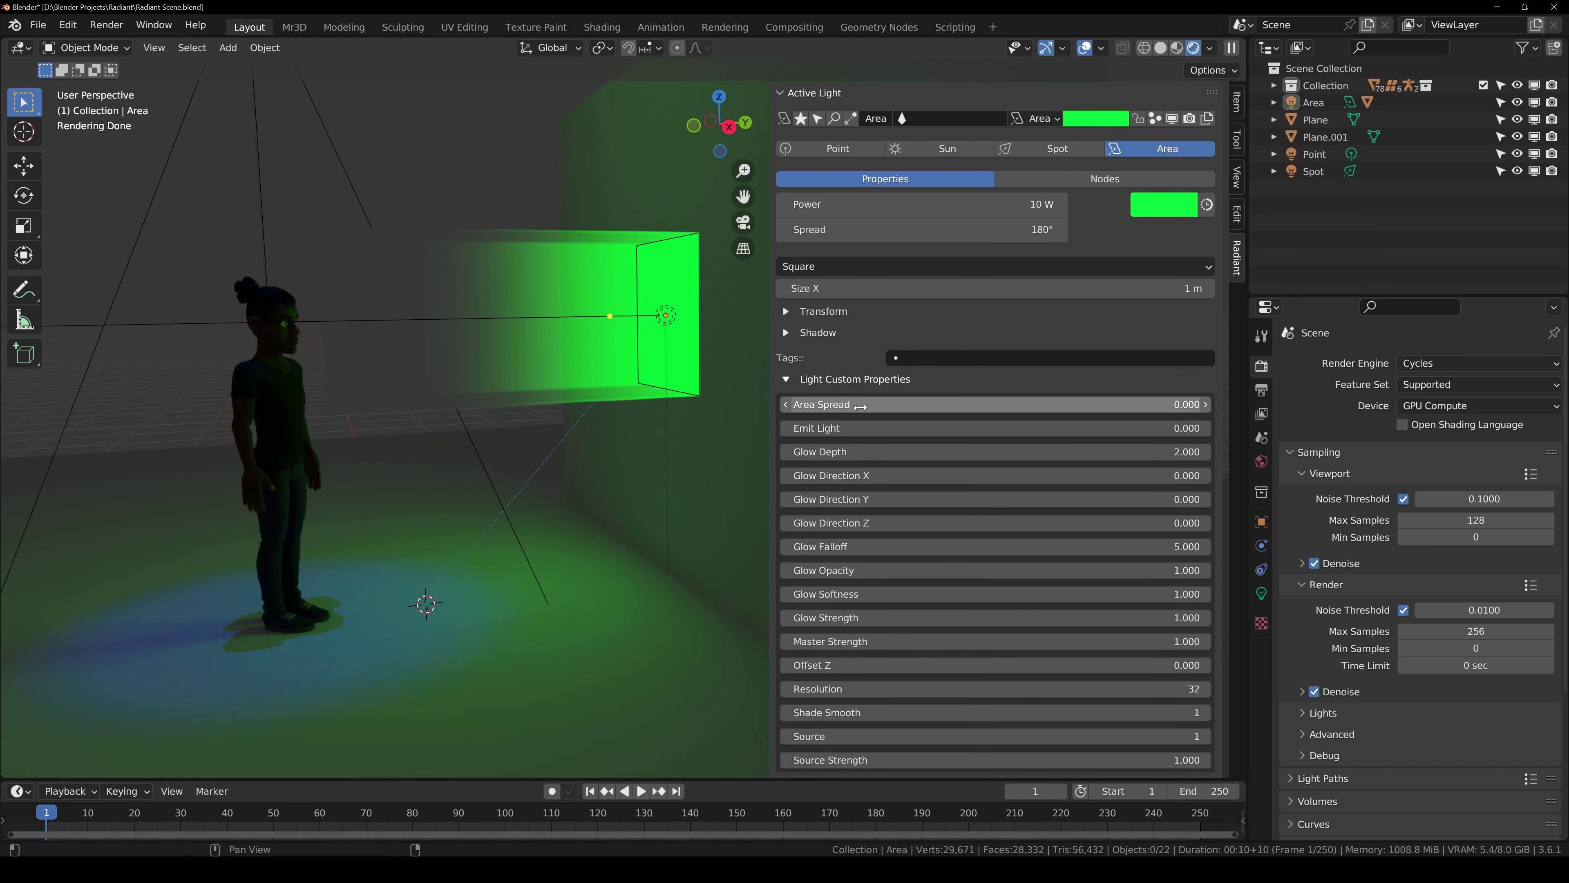
Step: Set the area raymesh's Area Spread to 93.570, Emit Light to 1.000 and Glow Depth to 1.180
{"action": "left_click_drag", "start_coordinate": [857, 404], "coordinate": [914, 404]}
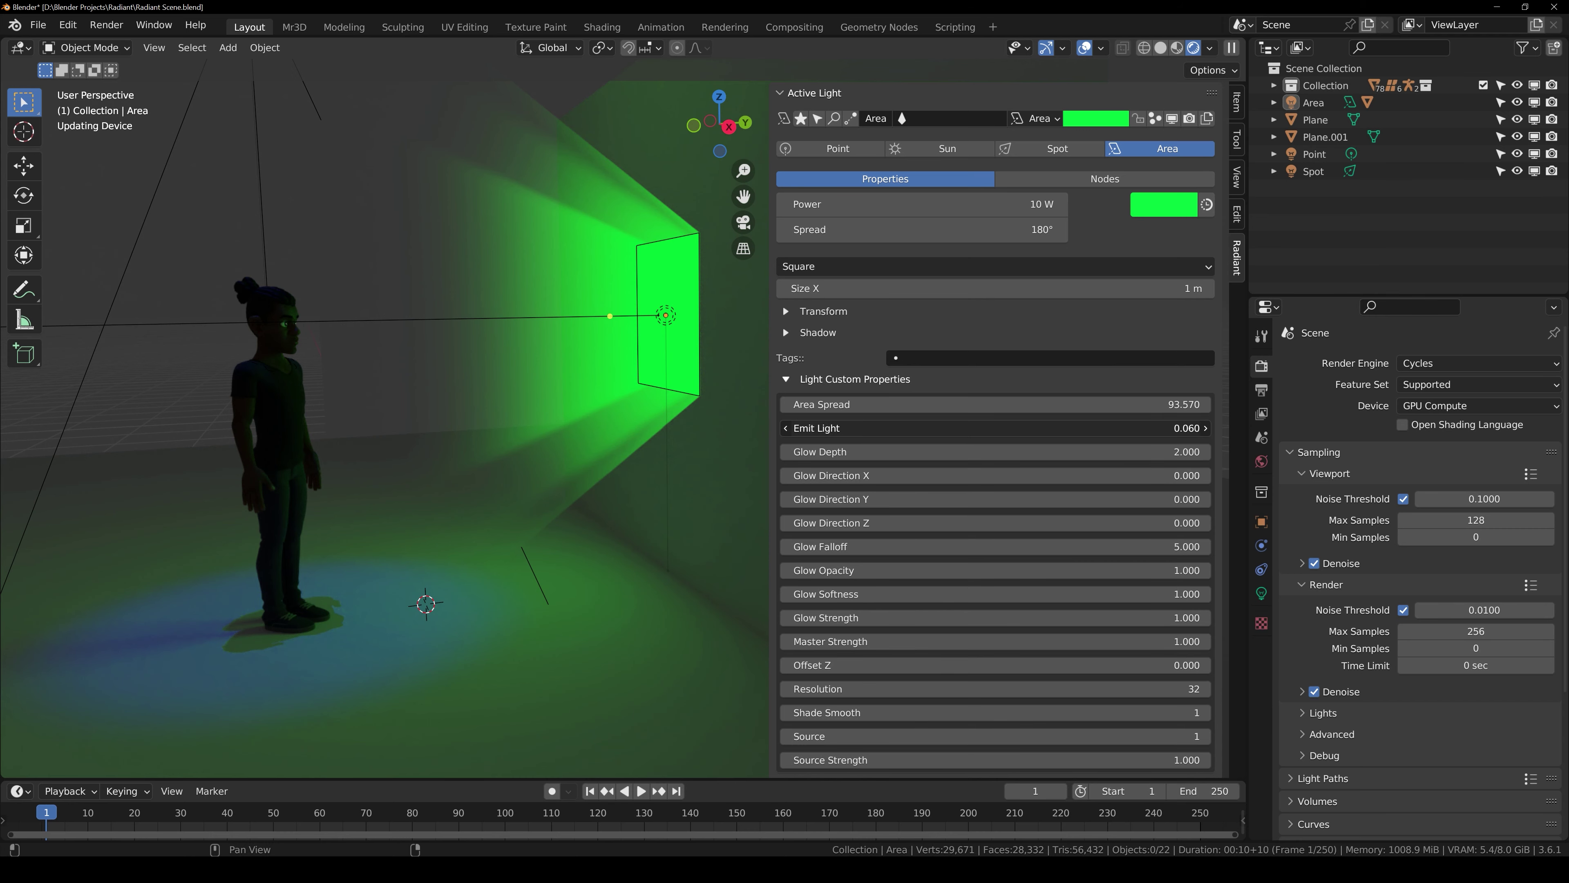
{"action": "left_click", "coordinate": [851, 433]}
{"action": "type", "text": "1"}
{"action": "key", "text": "Return"}
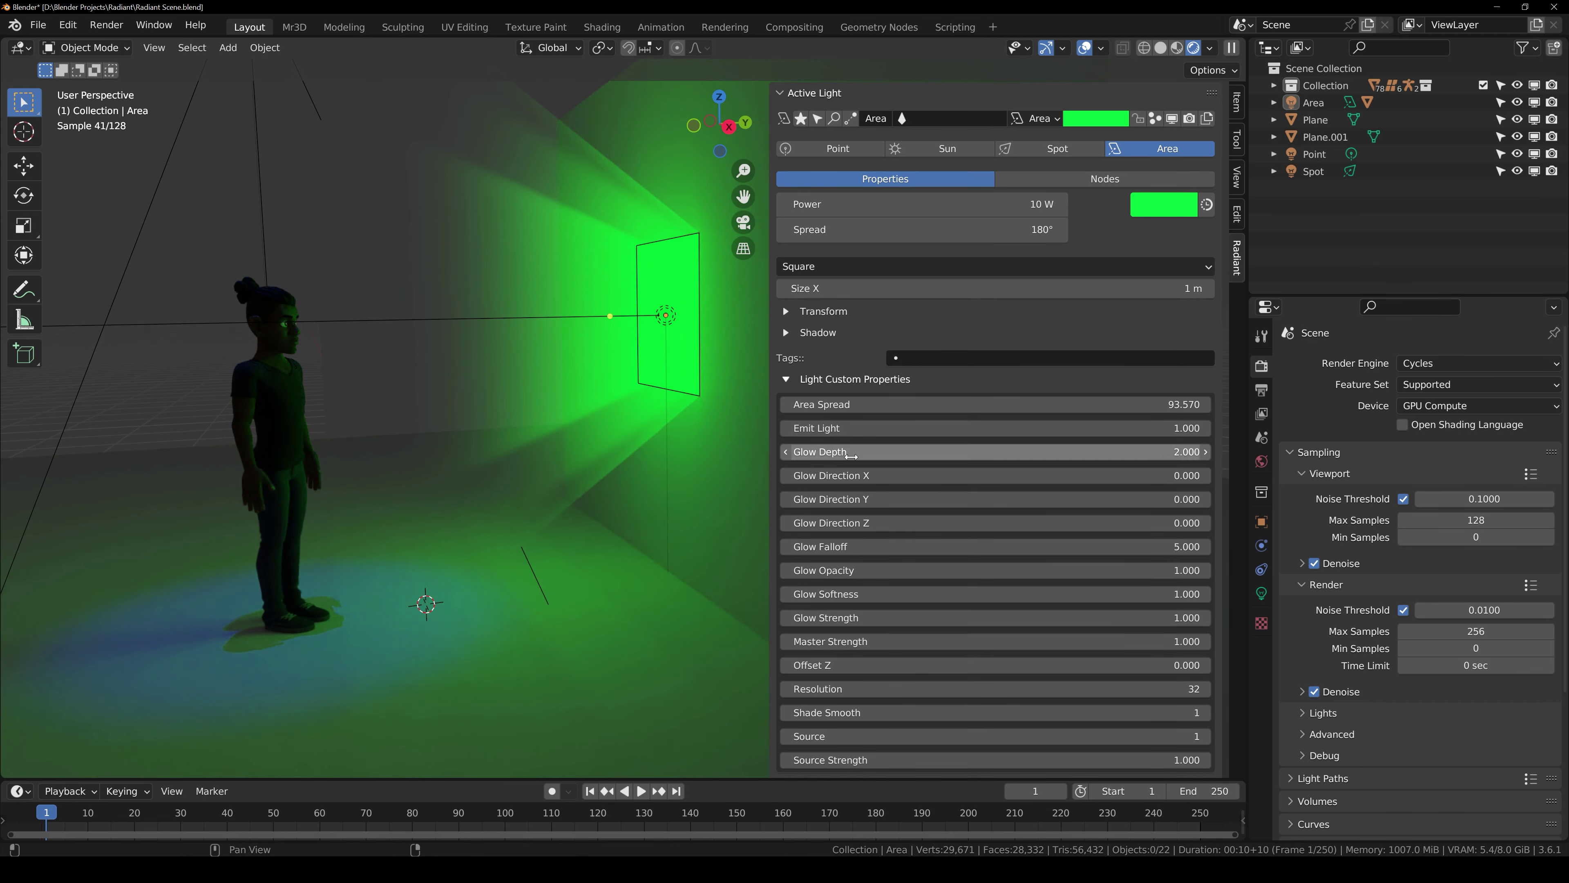
{"action": "mouse_move", "coordinate": [852, 452]}
{"action": "left_mouse_down"}
{"action": "mouse_move", "coordinate": [908, 451]}
{"action": "mouse_move", "coordinate": [840, 452]}
{"action": "left_mouse_up"}
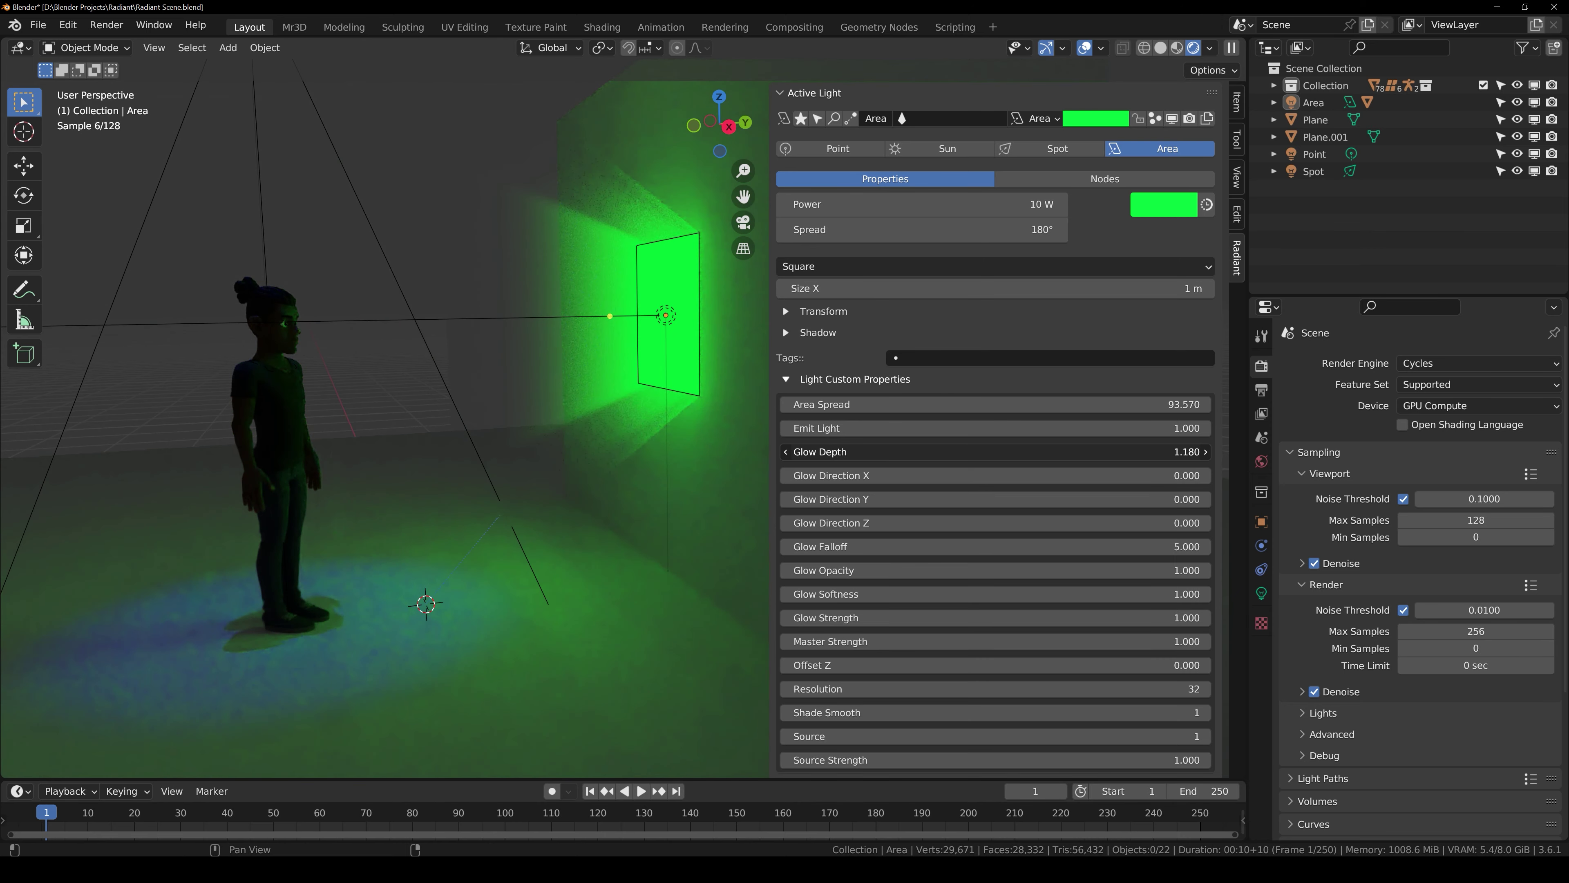
Step: Set the area raymesh's Glow Direction Y to 0.780, Glow Falloff to 5.680 and Glow Softness to 4.830
{"action": "middle_click_drag", "start_coordinate": [578, 455], "coordinate": [594, 459]}
{"action": "left_click_drag", "start_coordinate": [853, 499], "coordinate": [834, 545]}
{"action": "scroll", "coordinate": [828, 597], "scroll_direction": "down", "scroll_amount": 2}
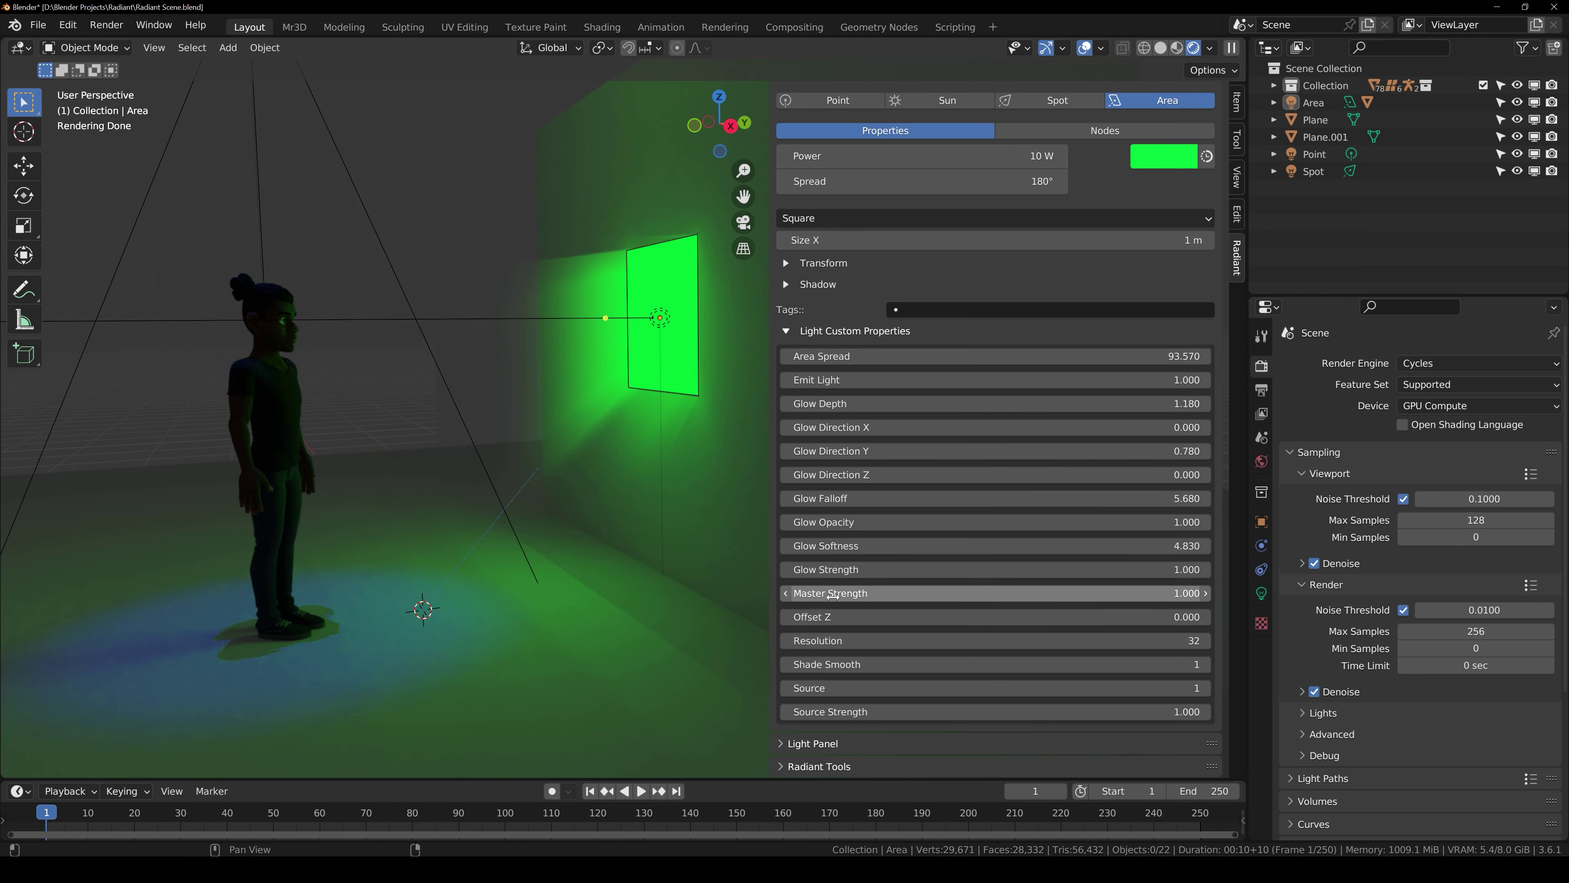
Step: Try a Master Strength of 5.610 on the area raymesh and return it to 1.000
{"action": "left_click_drag", "start_coordinate": [852, 593], "coordinate": [1099, 593]}
{"action": "left_click", "coordinate": [879, 589]}
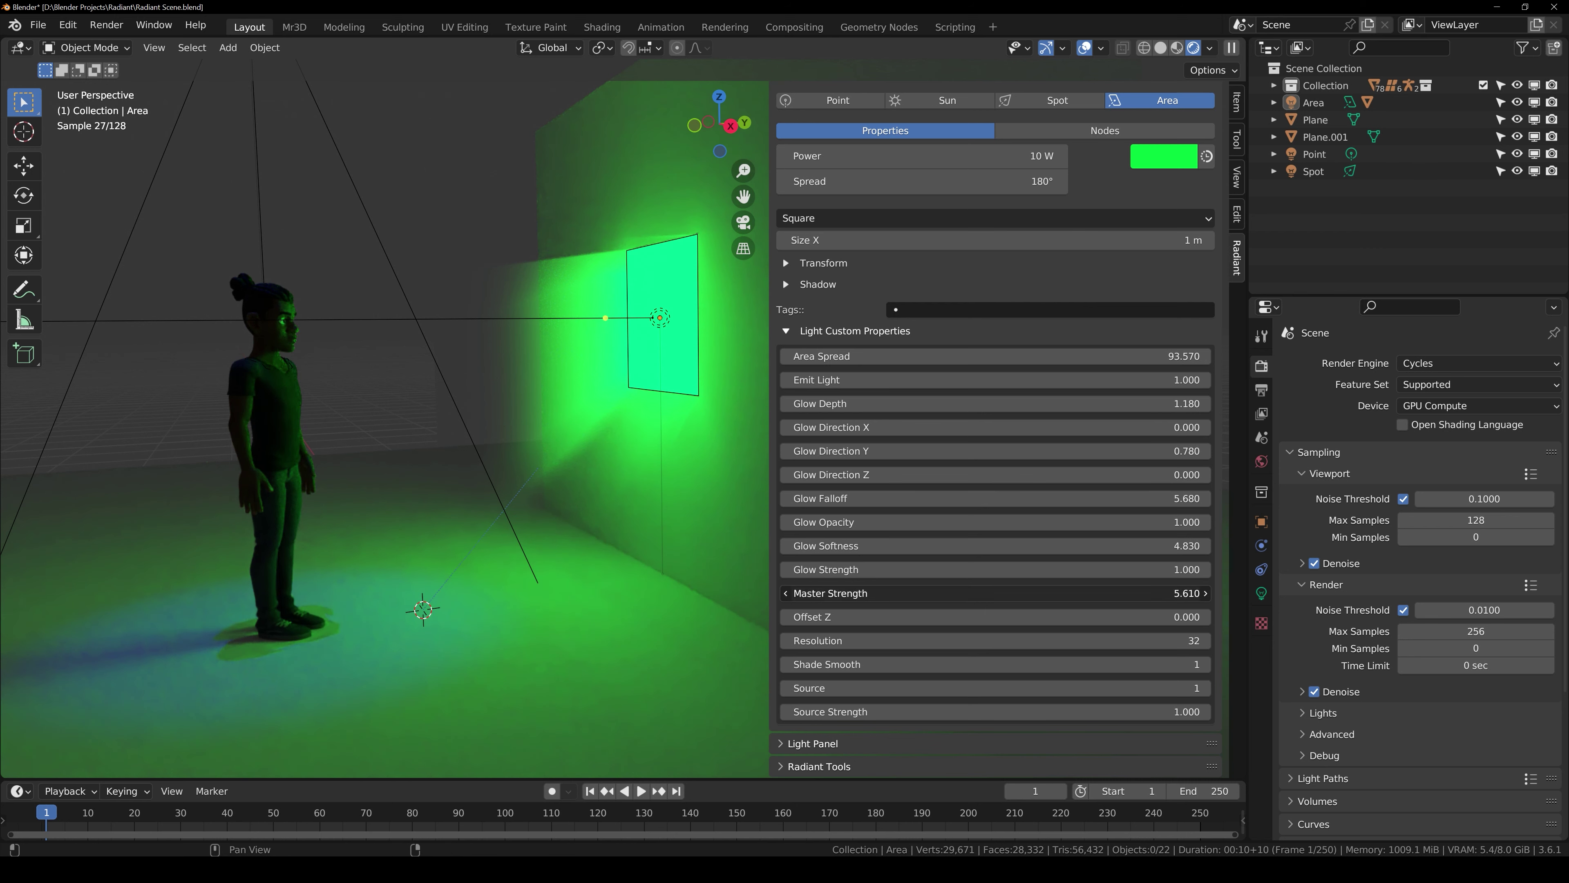
{"action": "type", "text": "1"}
{"action": "key", "text": "Return"}
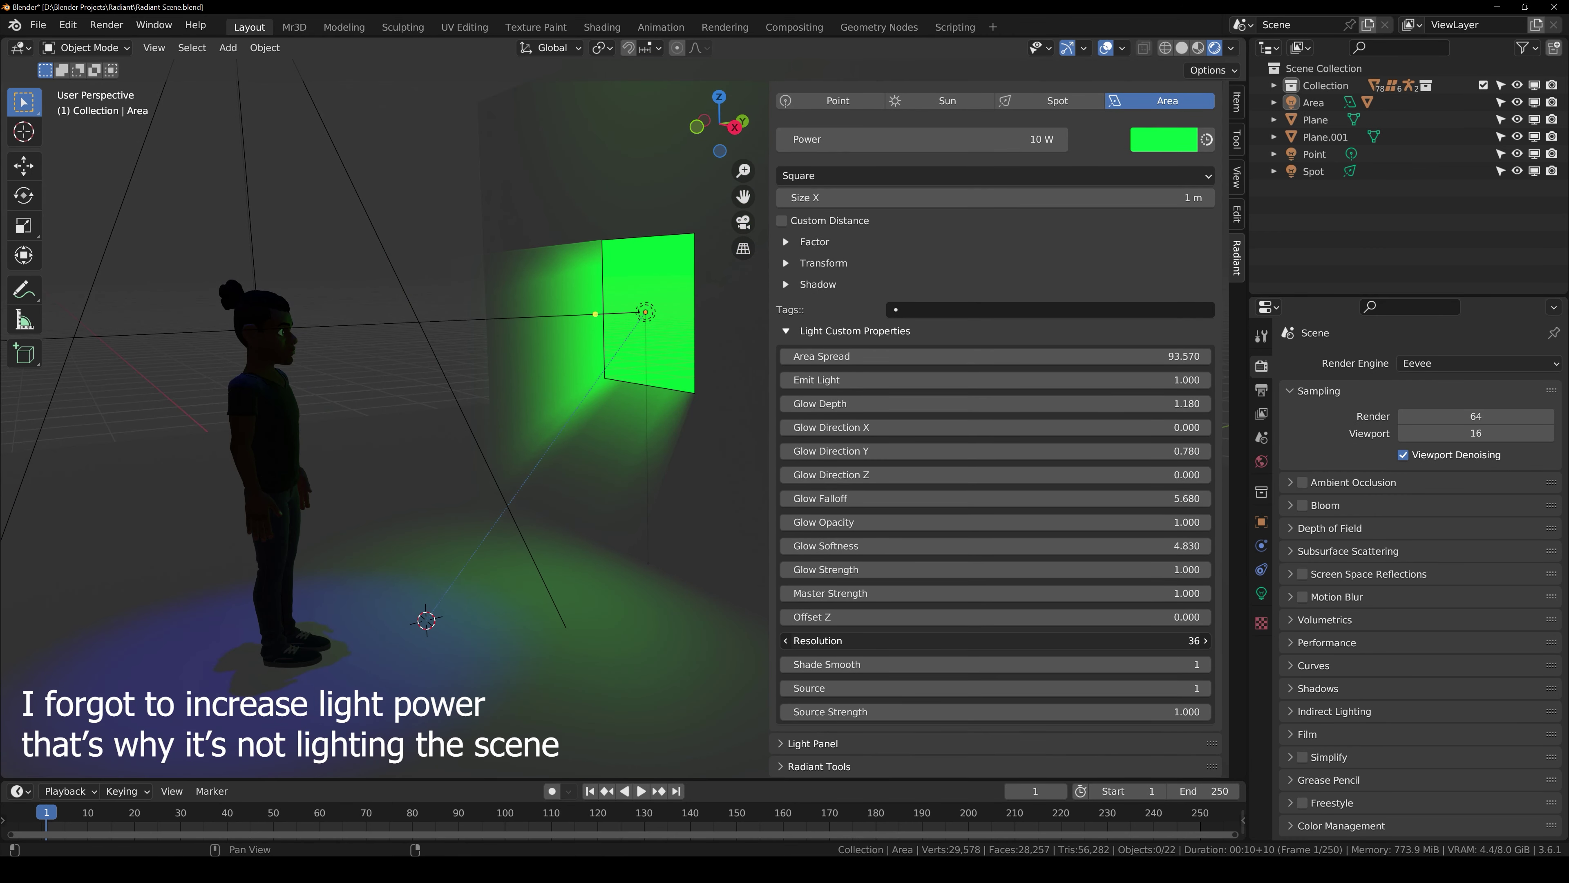
Step: Set the area raymesh's Resolution to 9, try its smoothing and source settings, and enable Bloom for Eevee
{"action": "left_click_drag", "start_coordinate": [925, 637], "coordinate": [851, 637]}
{"action": "mouse_move", "coordinate": [996, 665]}
{"action": "left_mouse_down"}
{"action": "mouse_move", "coordinate": [951, 665]}
{"action": "mouse_move", "coordinate": [996, 664]}
{"action": "left_mouse_up"}
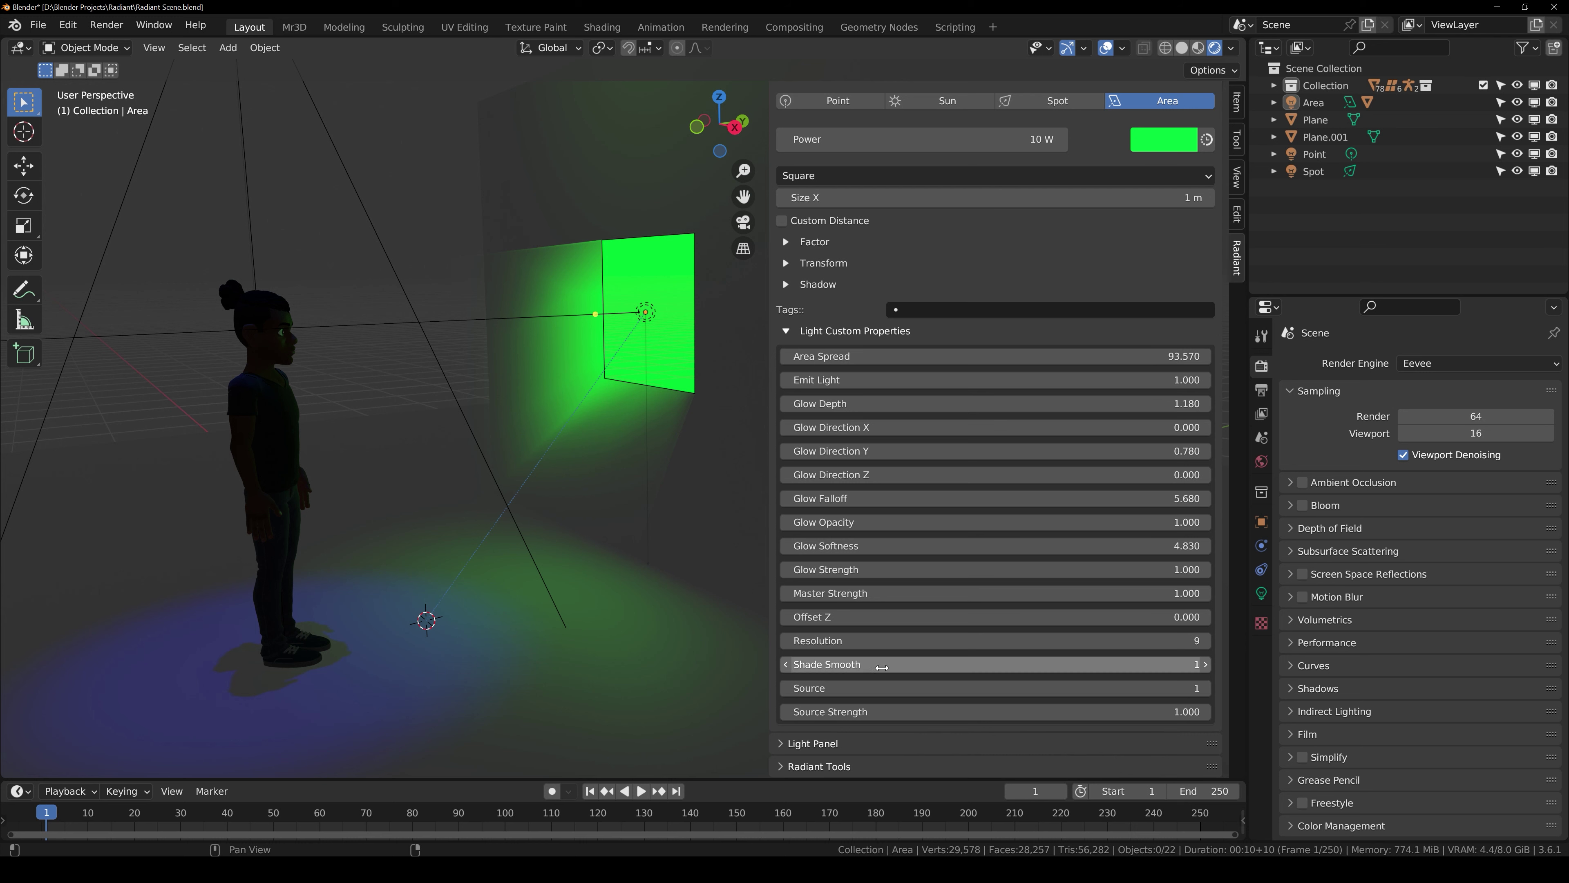
{"action": "left_click_drag", "start_coordinate": [882, 688], "coordinate": [856, 711]}
{"action": "left_click", "coordinate": [1302, 506]}
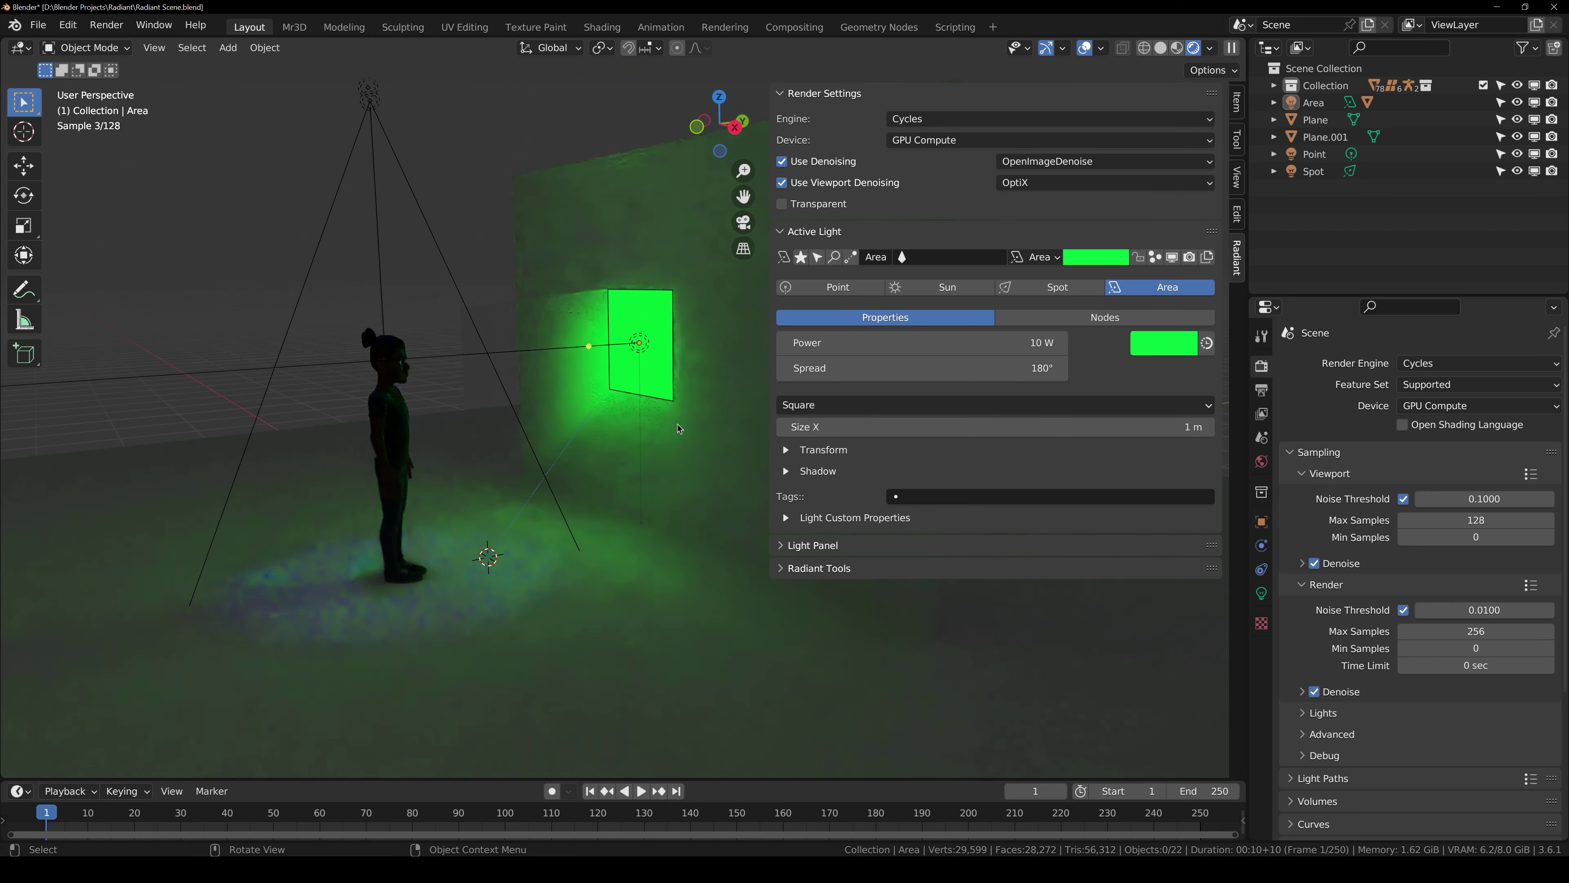
Step: Make a raymesh from the spot light with driver, parent and constraint options enabled, and expand its light custom properties
{"action": "middle_click_drag", "start_coordinate": [677, 425], "coordinate": [678, 442], "text": "shift"}
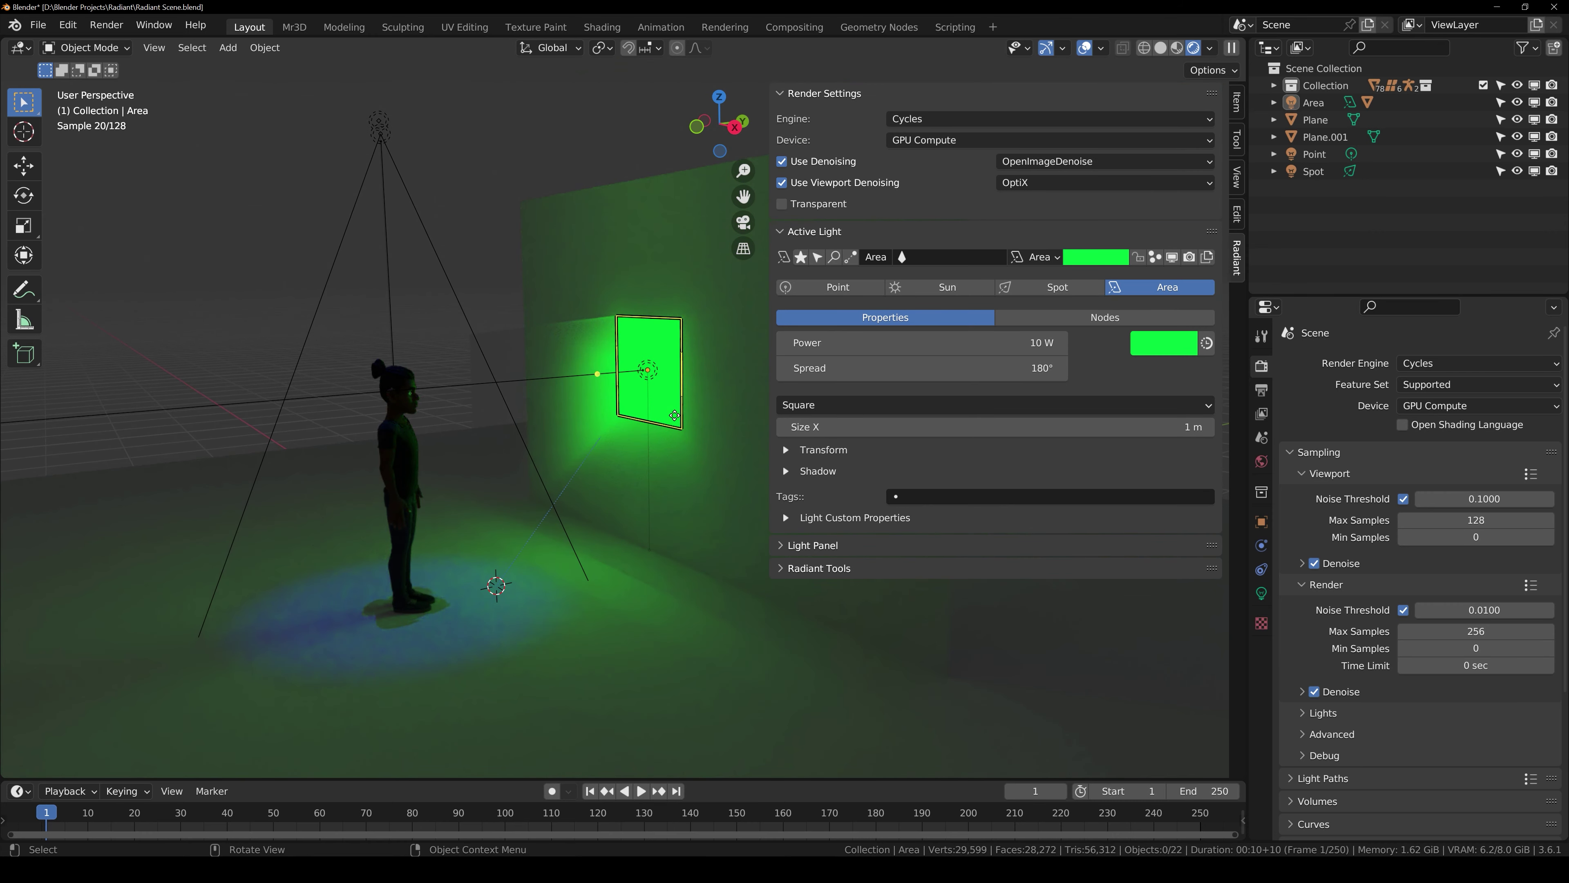
{"action": "left_click", "coordinate": [440, 265]}
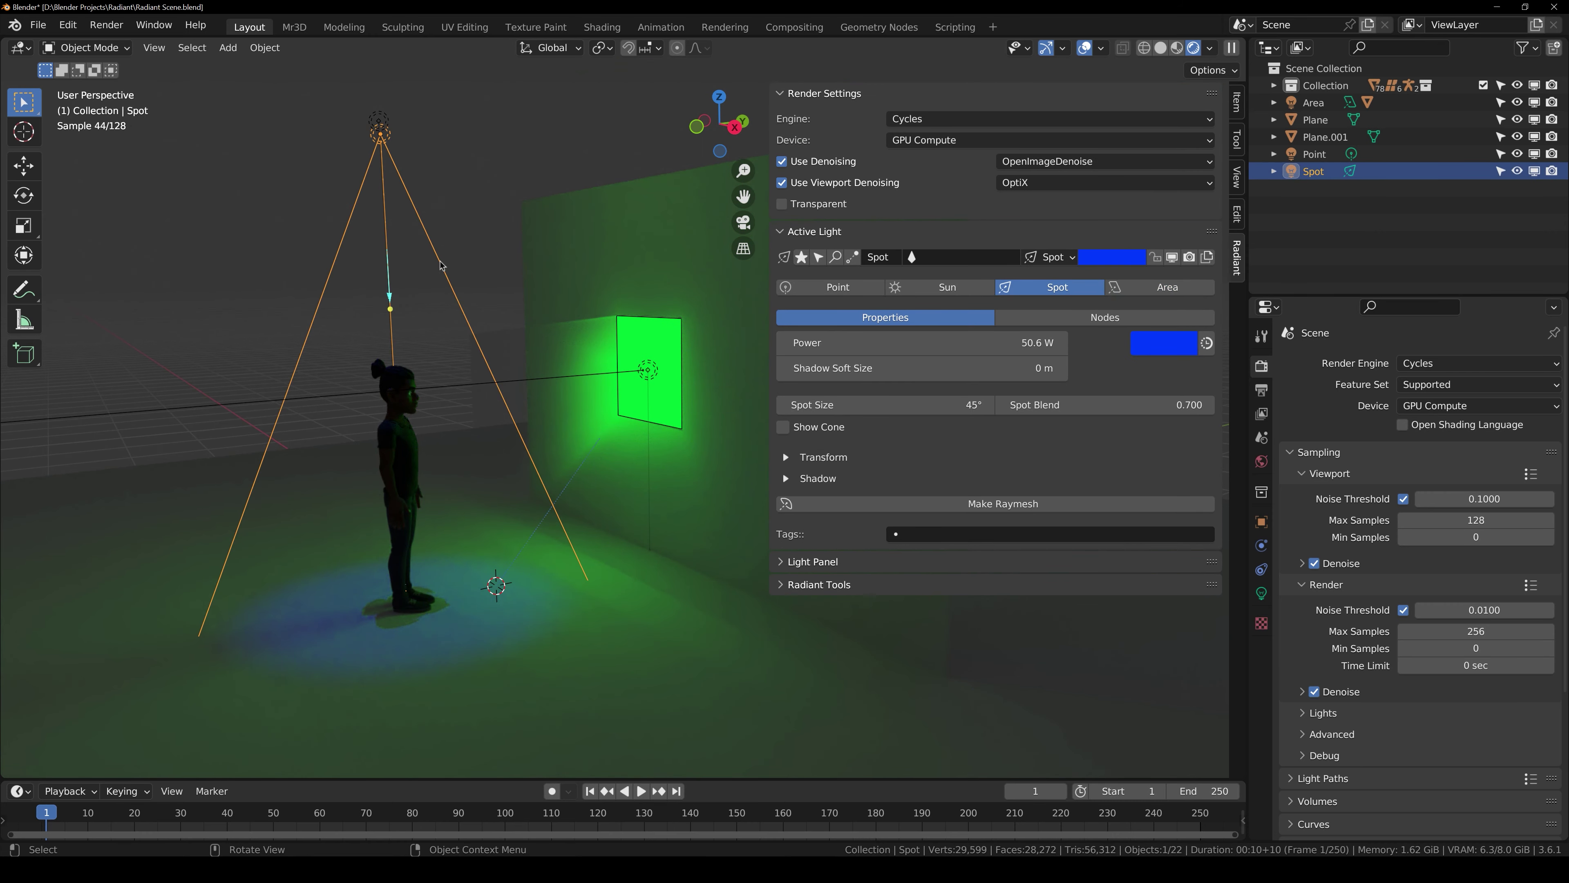
{"action": "left_click", "coordinate": [380, 119]}
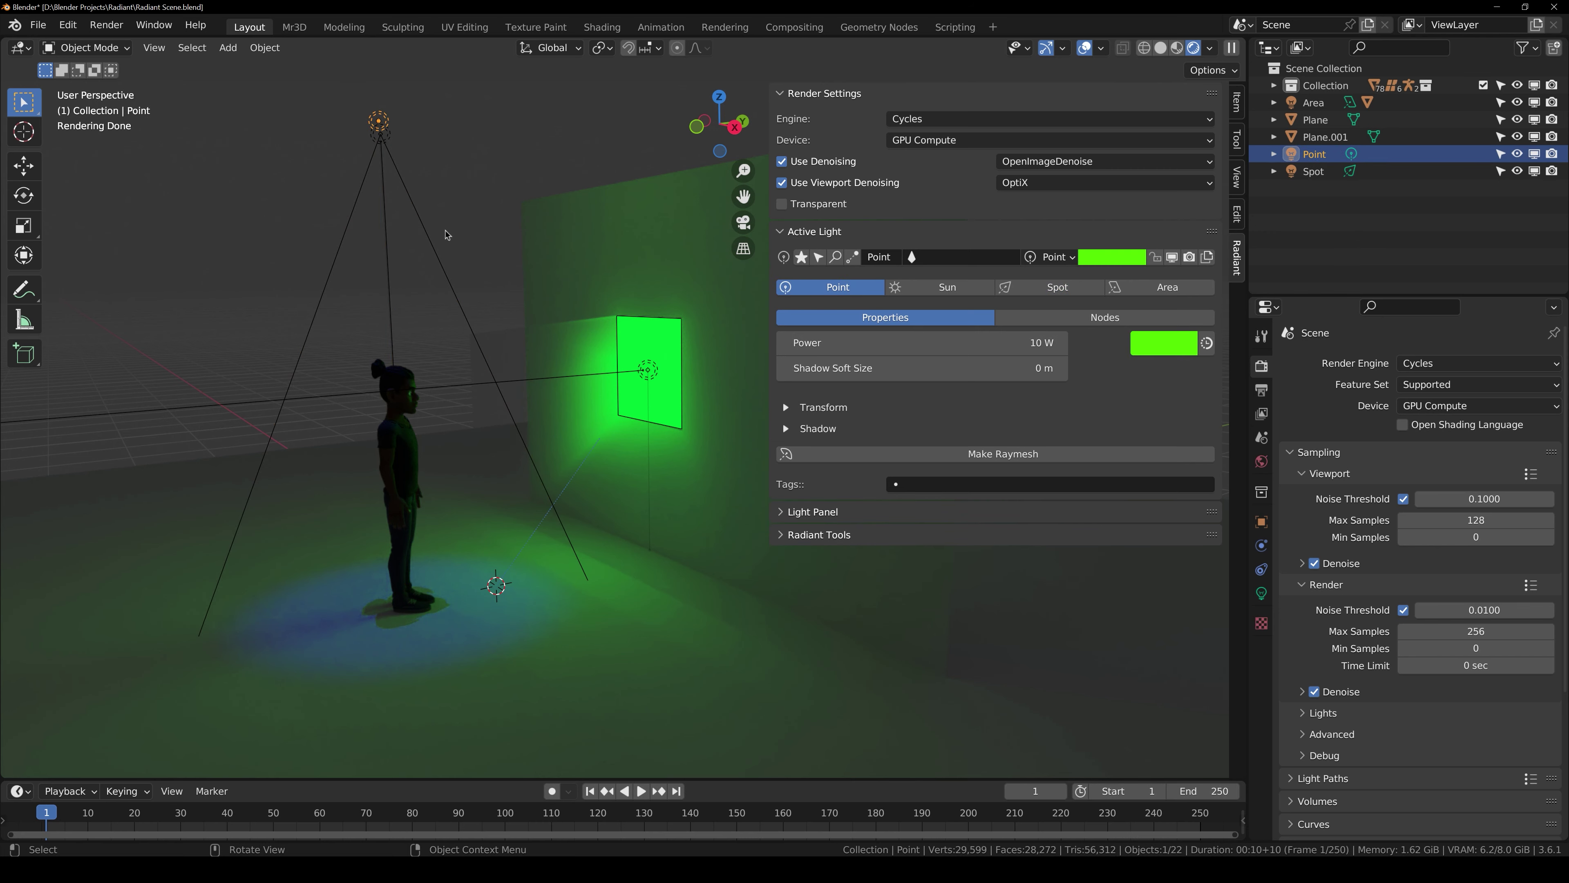
{"action": "left_click", "coordinate": [430, 239]}
{"action": "middle_click_drag", "start_coordinate": [431, 241], "coordinate": [406, 241]}
{"action": "scroll", "coordinate": [405, 241], "scroll_direction": "up", "scroll_amount": 2}
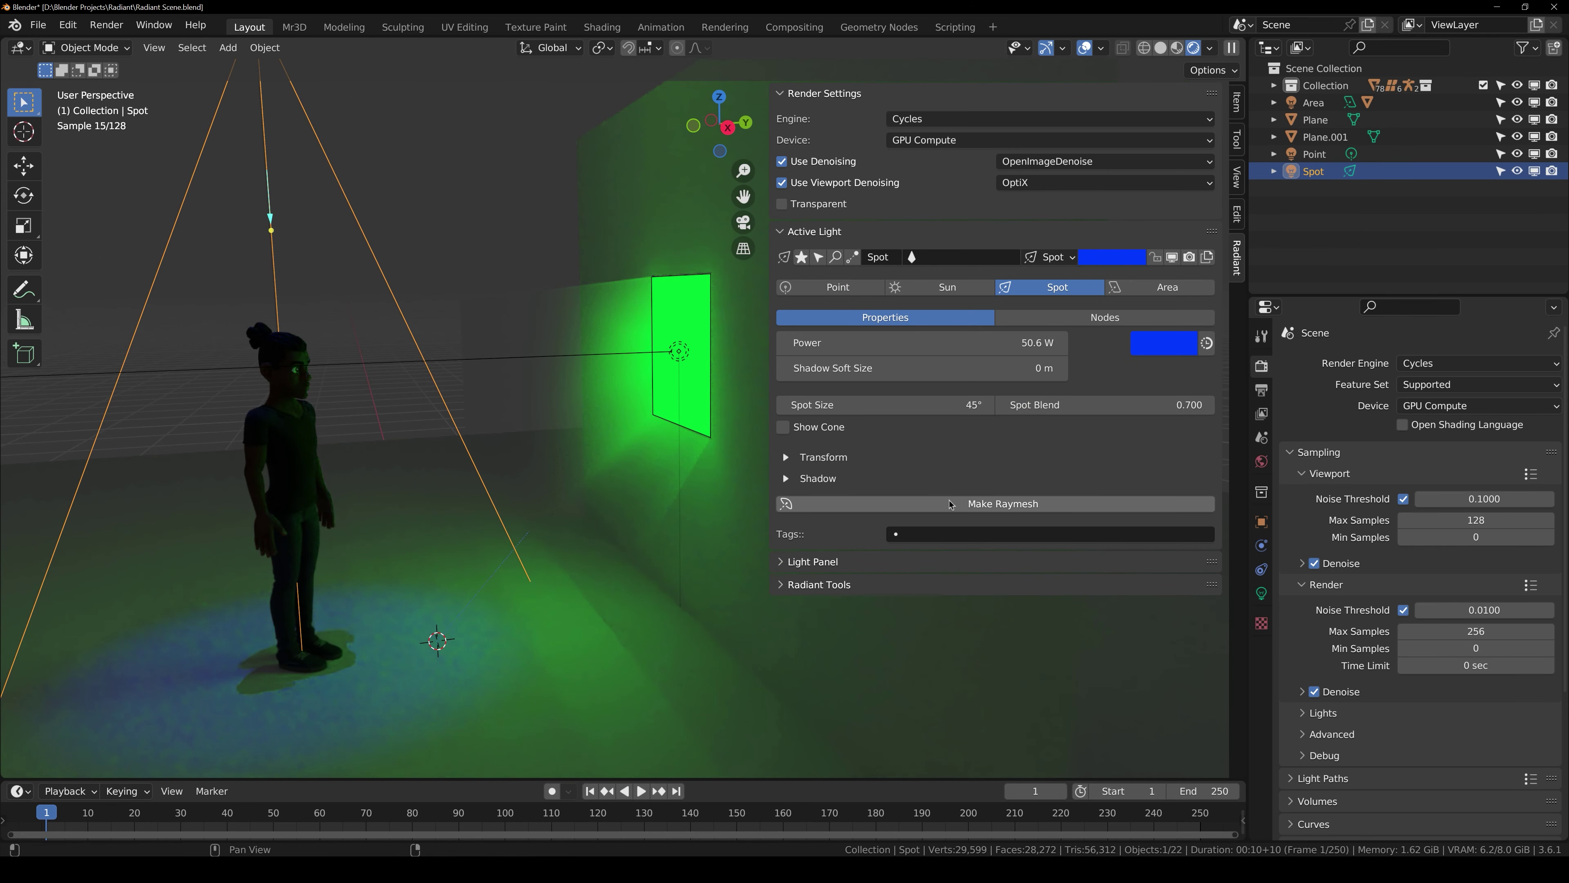
{"action": "left_click", "coordinate": [950, 504]}
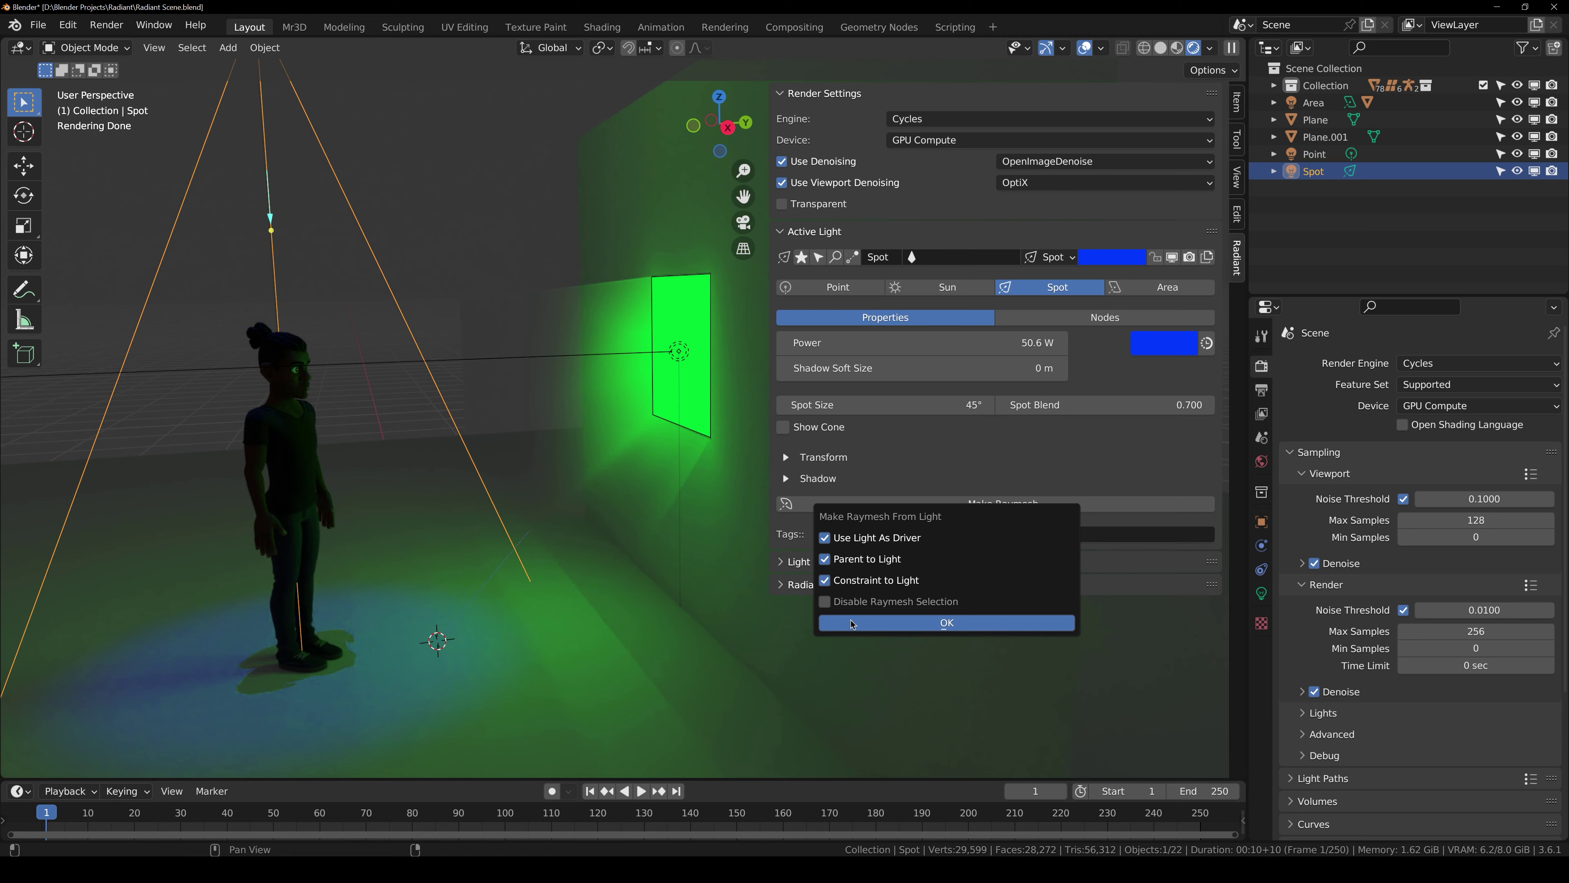
{"action": "left_click", "coordinate": [851, 623]}
{"action": "left_click", "coordinate": [854, 524]}
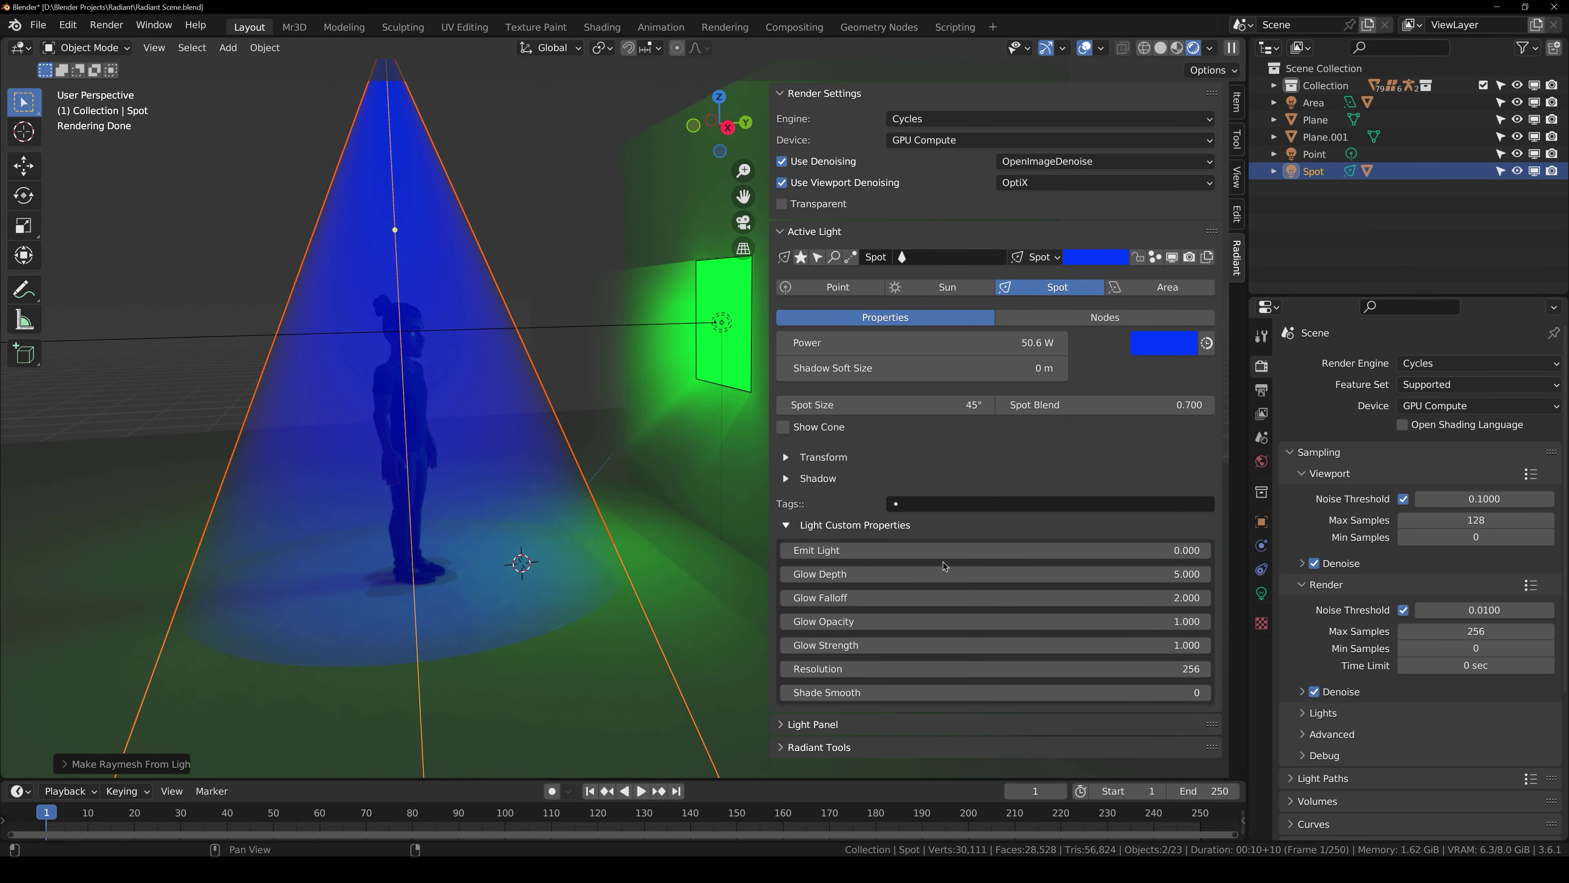
Step: Set the spot raymesh's Emit Light to 1.000, Glow Depth to 3.230 and Glow Falloff to 1.600, trying out Glow Strength and Resolution
{"action": "left_click_drag", "start_coordinate": [995, 550], "coordinate": [859, 574]}
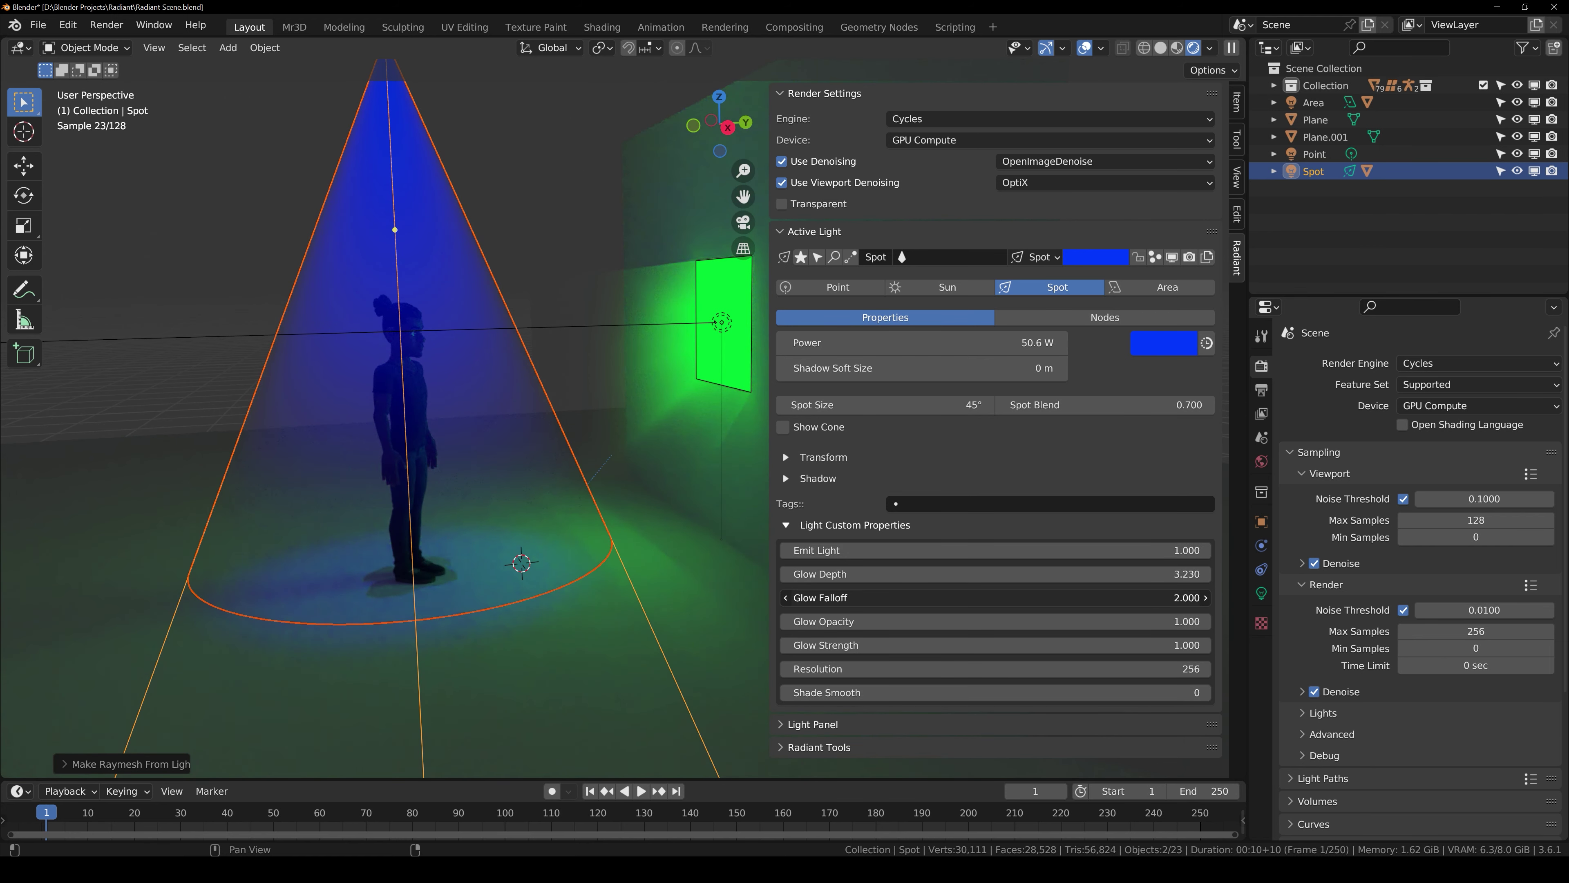
{"action": "left_click_drag", "start_coordinate": [945, 597], "coordinate": [1088, 644]}
{"action": "right_click", "coordinate": [956, 644]}
{"action": "left_click_drag", "start_coordinate": [956, 668], "coordinate": [869, 668]}
{"action": "right_click", "coordinate": [956, 668]}
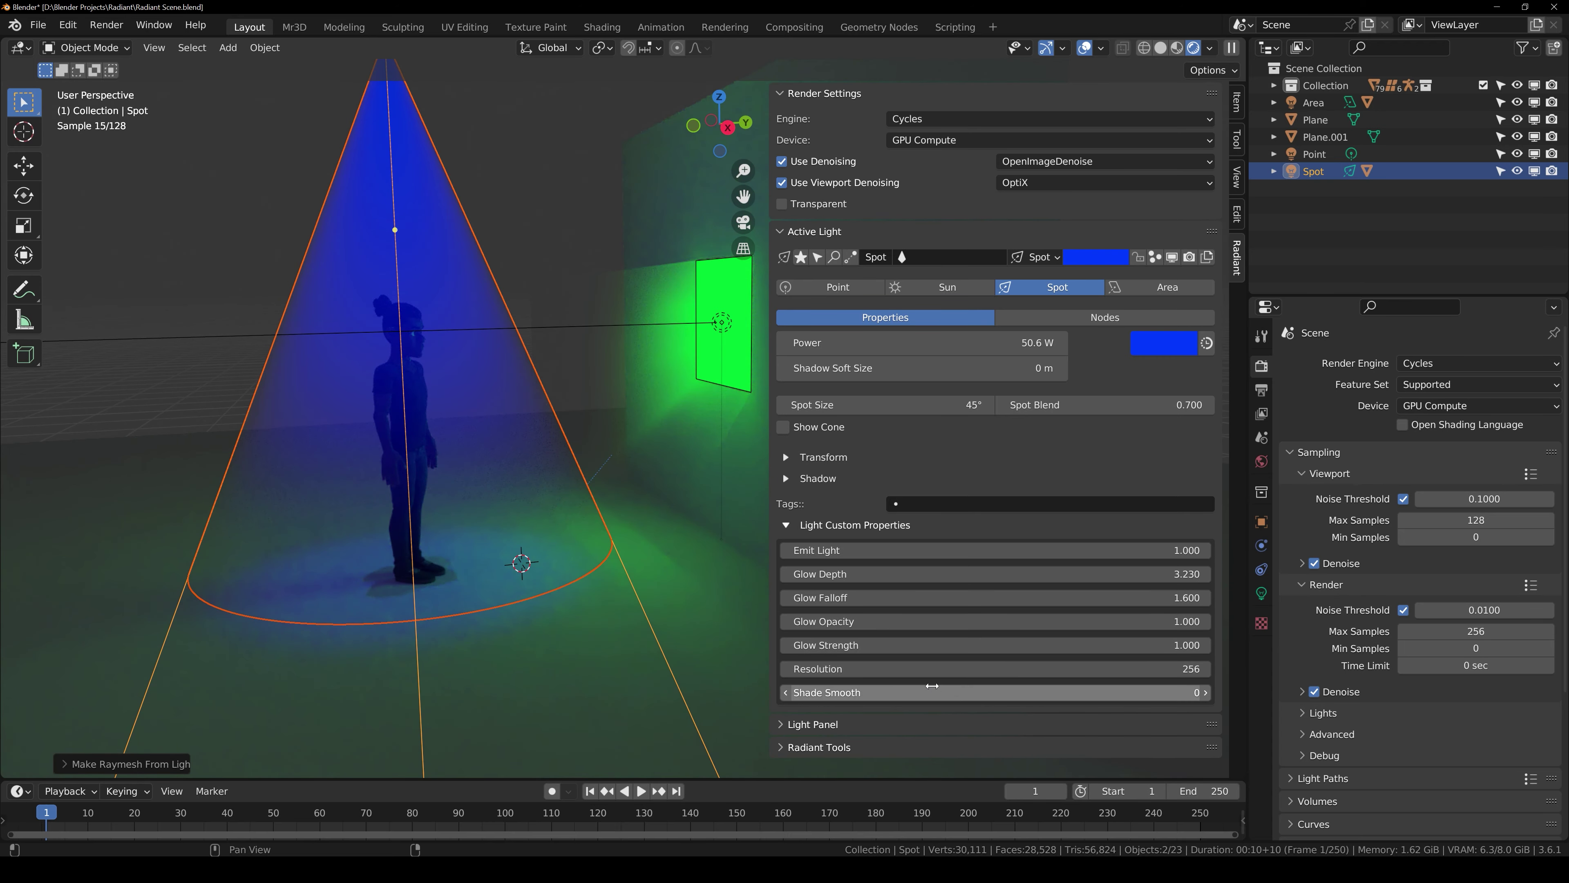
Step: Set the spot raymesh's Shade Smooth to 1 and the spot light's power to 550.2 W
{"action": "scroll", "coordinate": [525, 402], "scroll_direction": "up", "scroll_amount": 1}
{"action": "scroll", "coordinate": [525, 401], "scroll_direction": "down", "scroll_amount": 2}
{"action": "middle_click_drag", "start_coordinate": [525, 401], "coordinate": [587, 414], "text": "shift"}
{"action": "left_click_drag", "start_coordinate": [920, 343], "coordinate": [1044, 343]}
{"action": "scroll", "coordinate": [415, 344], "scroll_direction": "up", "scroll_amount": 3}
{"action": "middle_click_drag", "start_coordinate": [415, 344], "coordinate": [395, 312], "text": "shift"}
{"action": "scroll", "coordinate": [394, 312], "scroll_direction": "down", "scroll_amount": 1}
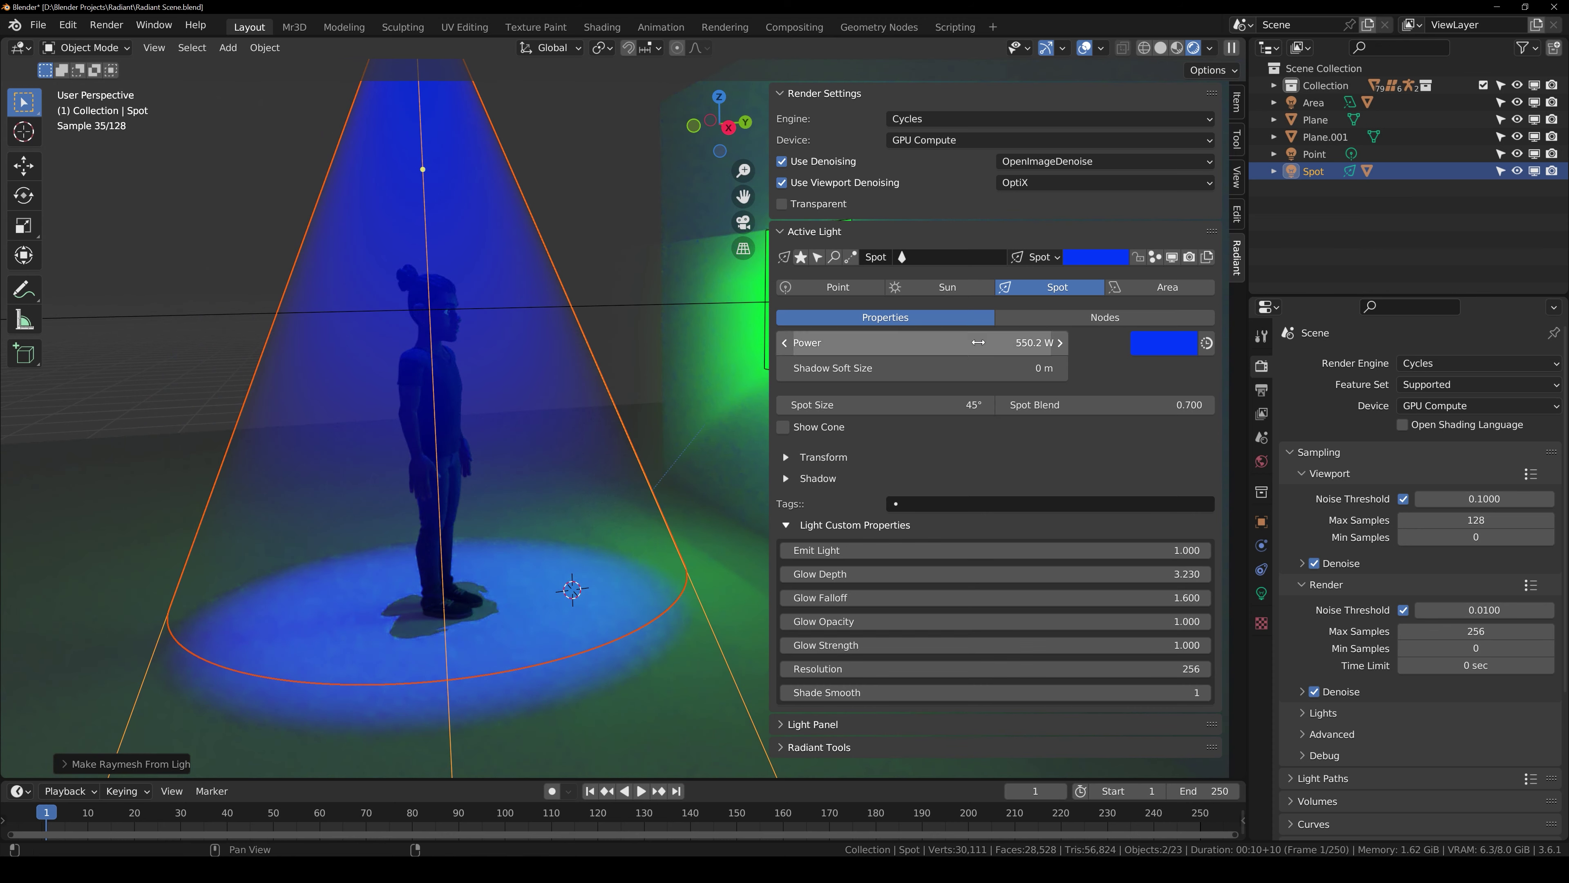
Step: Change the spot light's color to pale pink and its raymesh's Glow Opacity to 0.130
{"action": "left_click", "coordinate": [1162, 343]}
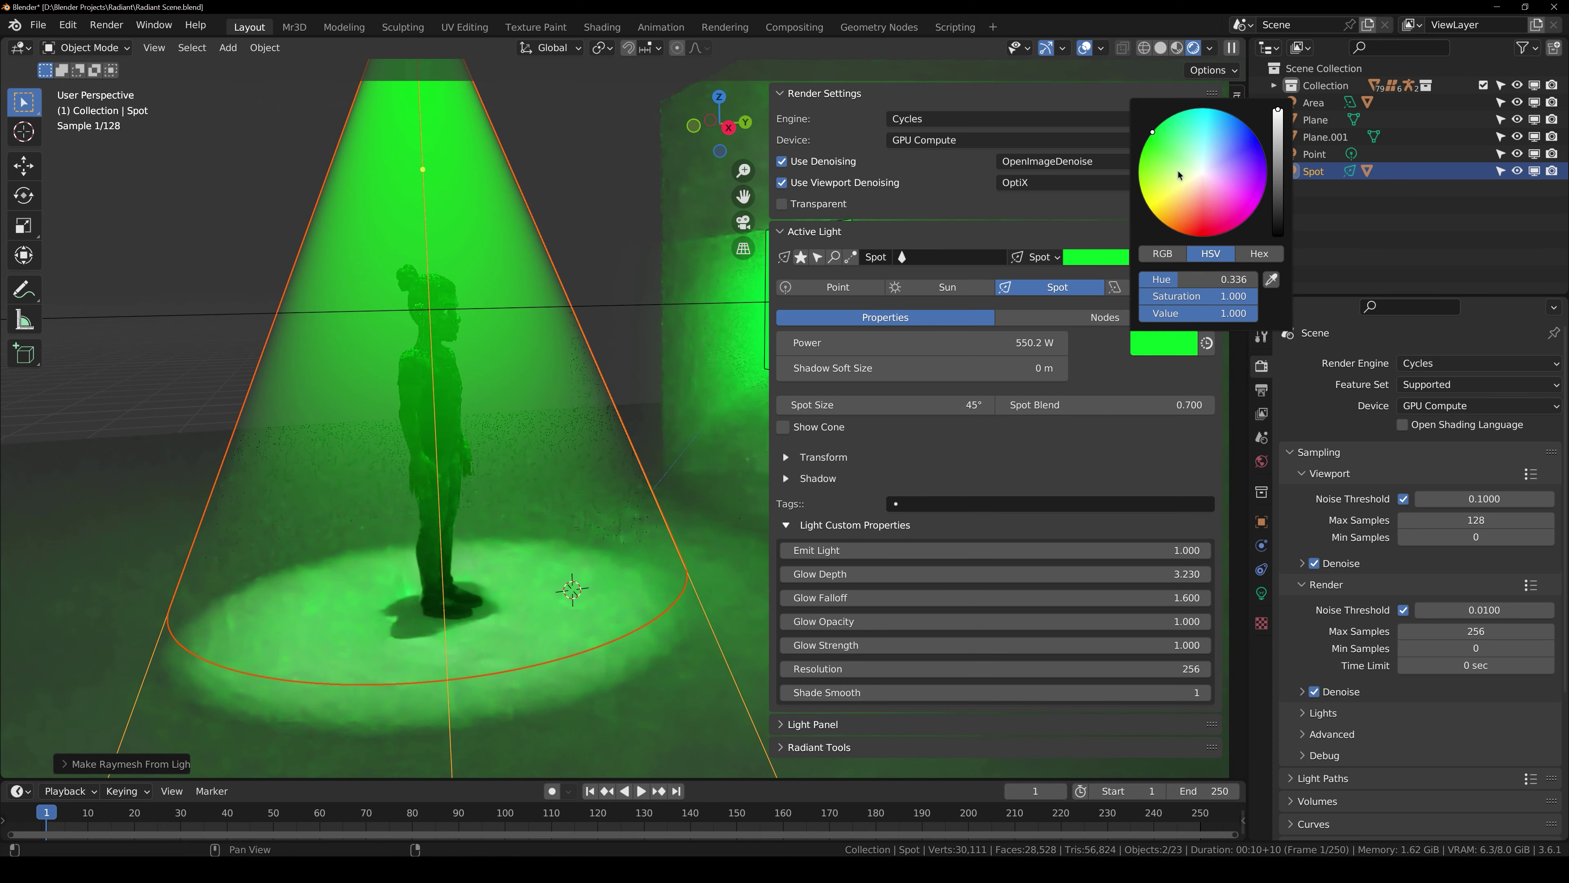
{"action": "left_click", "coordinate": [1206, 185]}
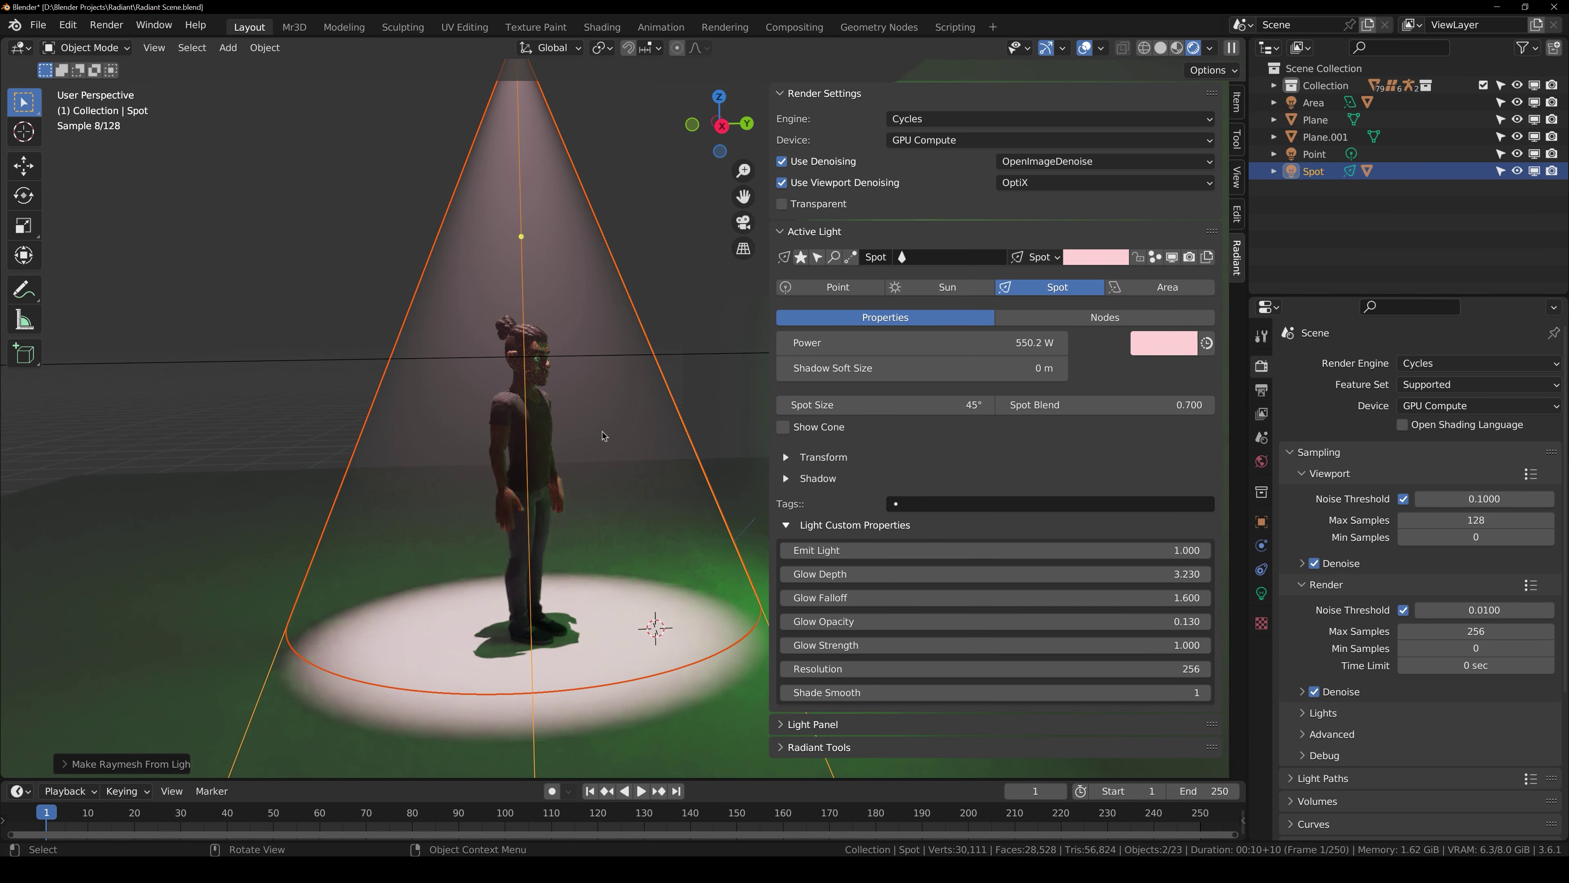
{"action": "scroll", "coordinate": [599, 433], "scroll_direction": "up", "scroll_amount": 2}
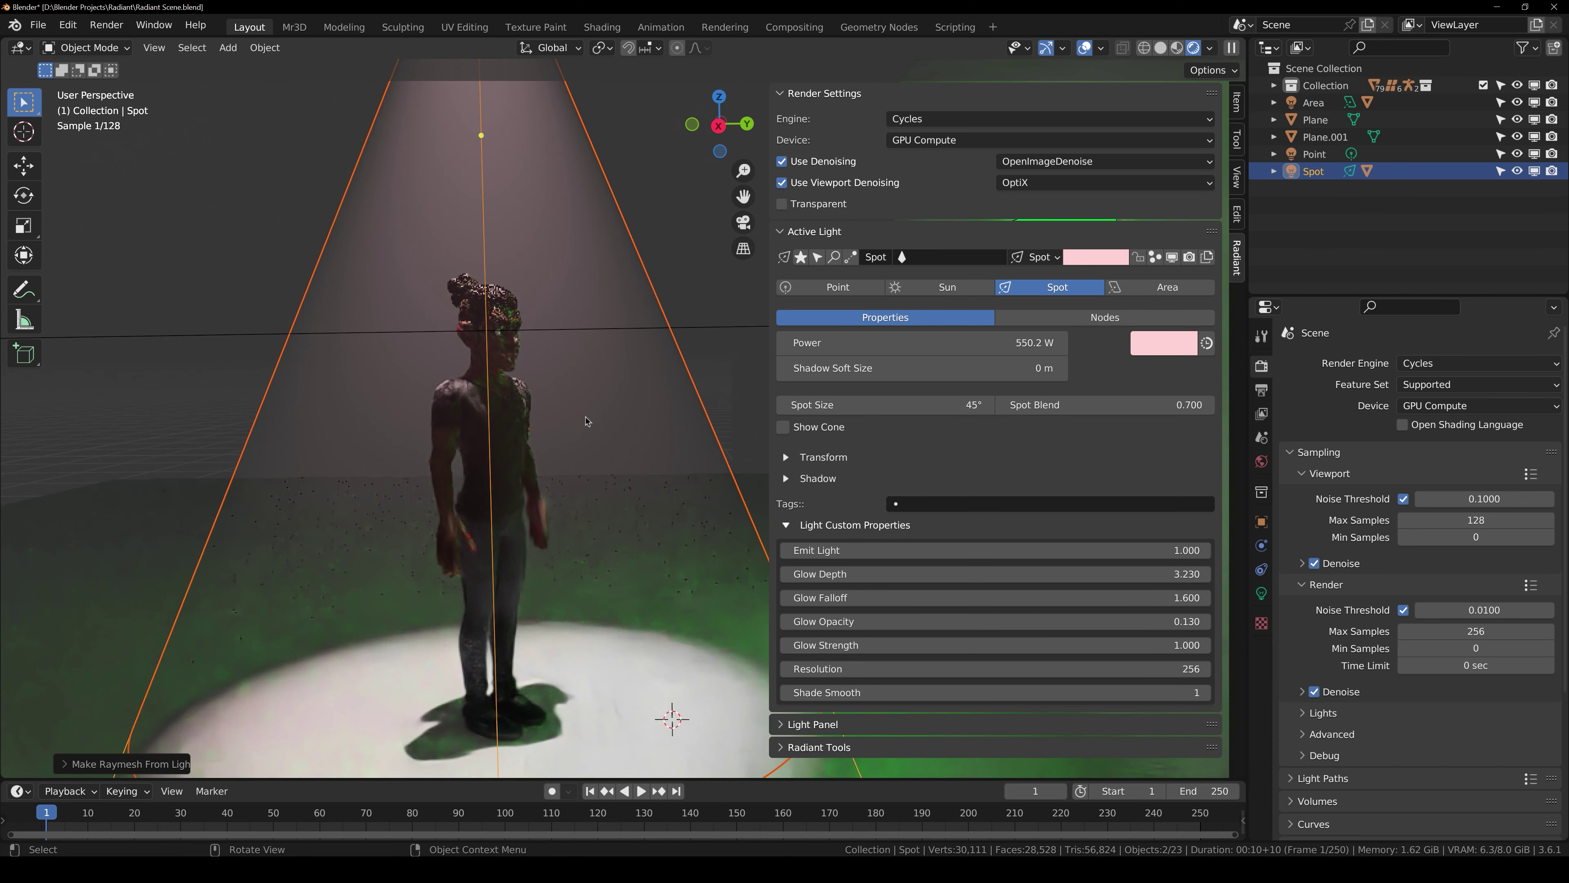
Step: Hide the viewport overlays to inspect the spot and area light beams, and turn the overlays back on
{"action": "left_click", "coordinate": [1087, 49]}
{"action": "scroll", "coordinate": [624, 291], "scroll_direction": "down", "scroll_amount": 4}
{"action": "middle_click_drag", "start_coordinate": [624, 291], "coordinate": [526, 309], "text": "shift"}
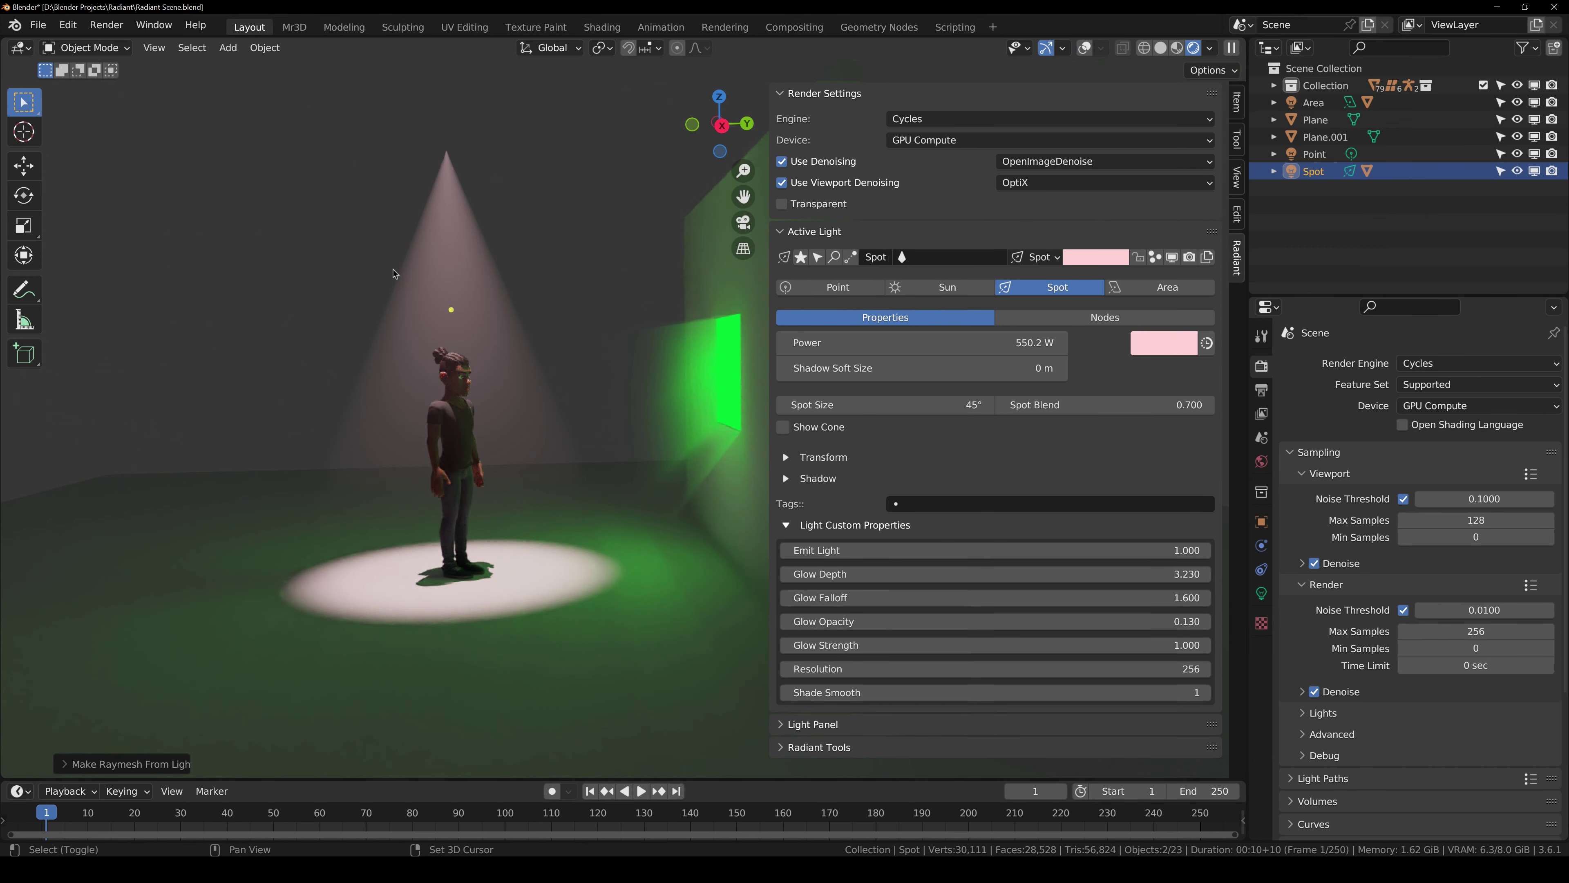
{"action": "middle_click_drag", "start_coordinate": [395, 274], "coordinate": [514, 394], "text": "shift"}
{"action": "scroll", "coordinate": [514, 395], "scroll_direction": "up", "scroll_amount": 2}
{"action": "left_click", "coordinate": [1084, 48]}
Step: Create a raymesh from the point light above the character, using the light as driver and parenting and constraining the raymesh to it
{"action": "left_click", "coordinate": [543, 194]}
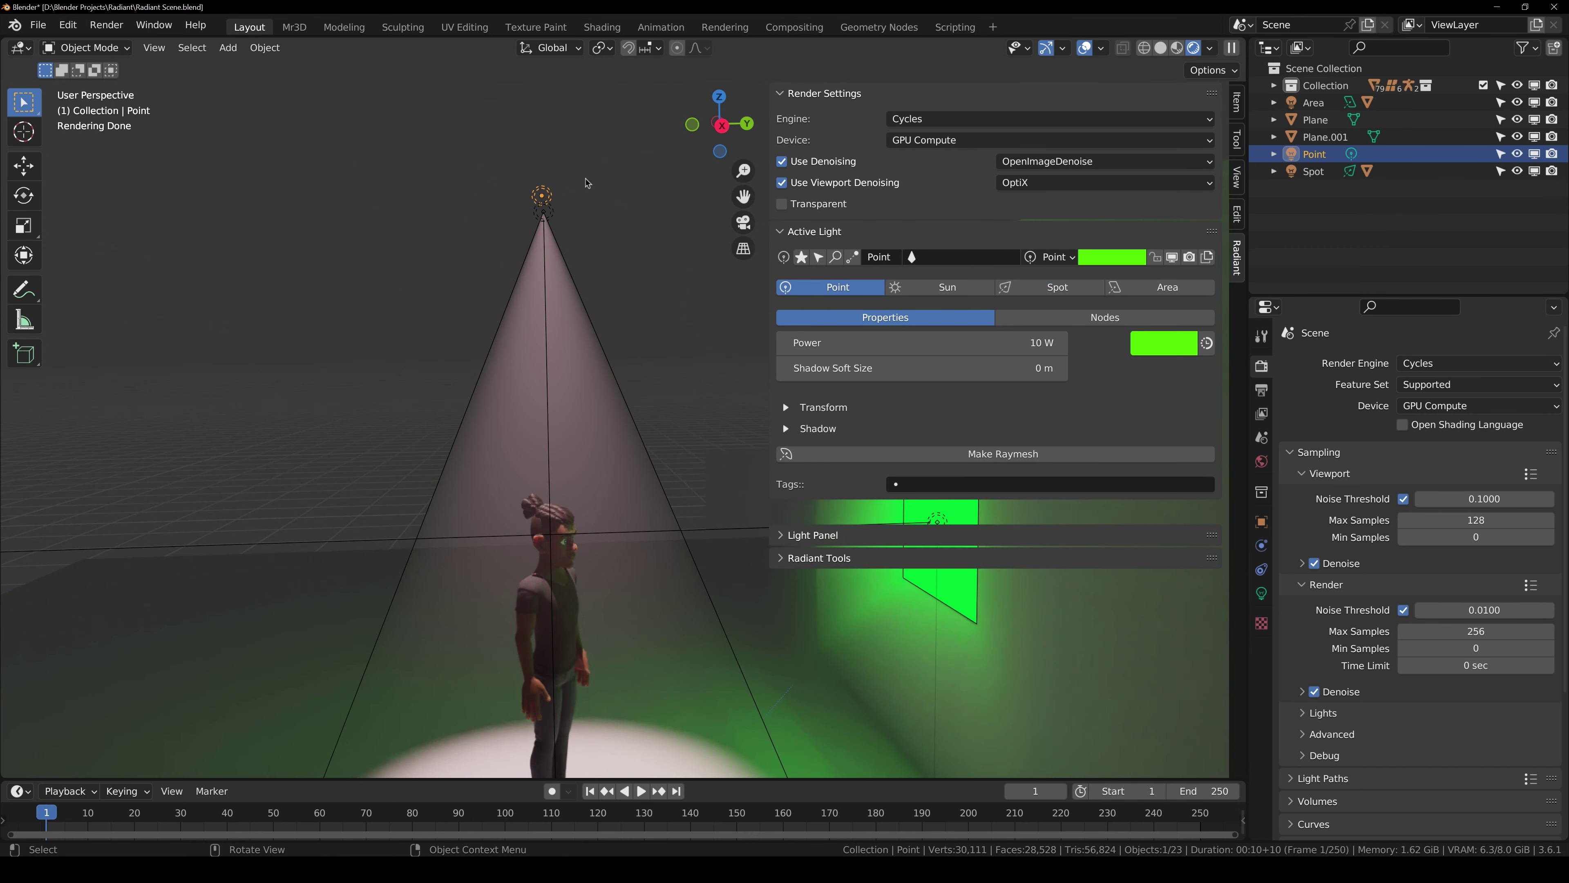
{"action": "left_click", "coordinate": [886, 460]}
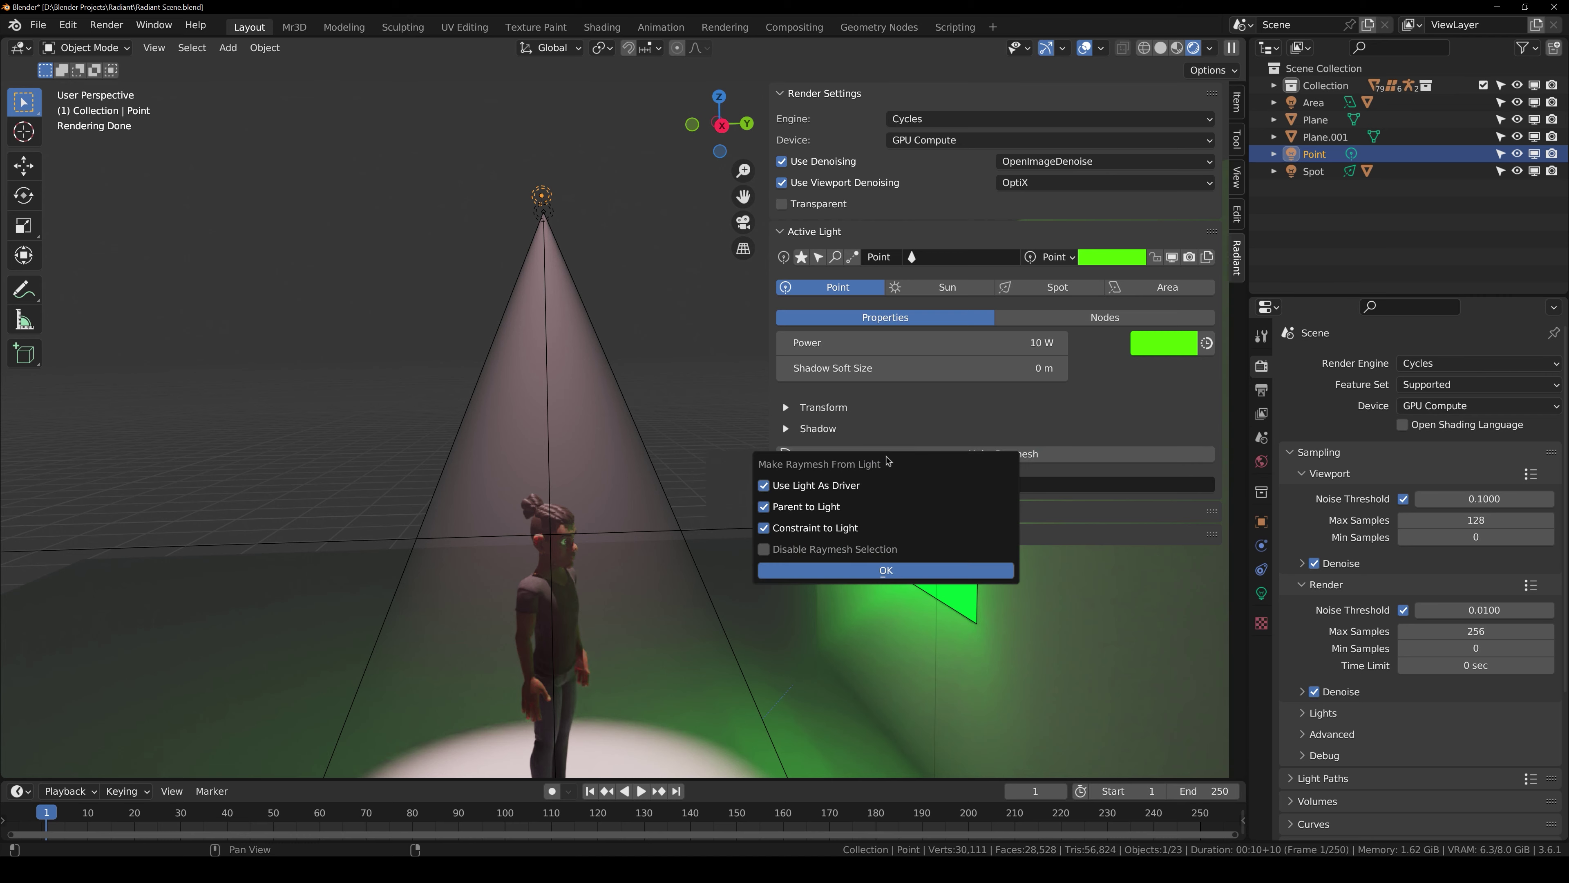
{"action": "left_click", "coordinate": [885, 570]}
Step: Set the point raymesh's Core Size to 0.110 and try out a slightly higher Core Strength
{"action": "scroll", "coordinate": [988, 432], "scroll_direction": "down", "scroll_amount": 3}
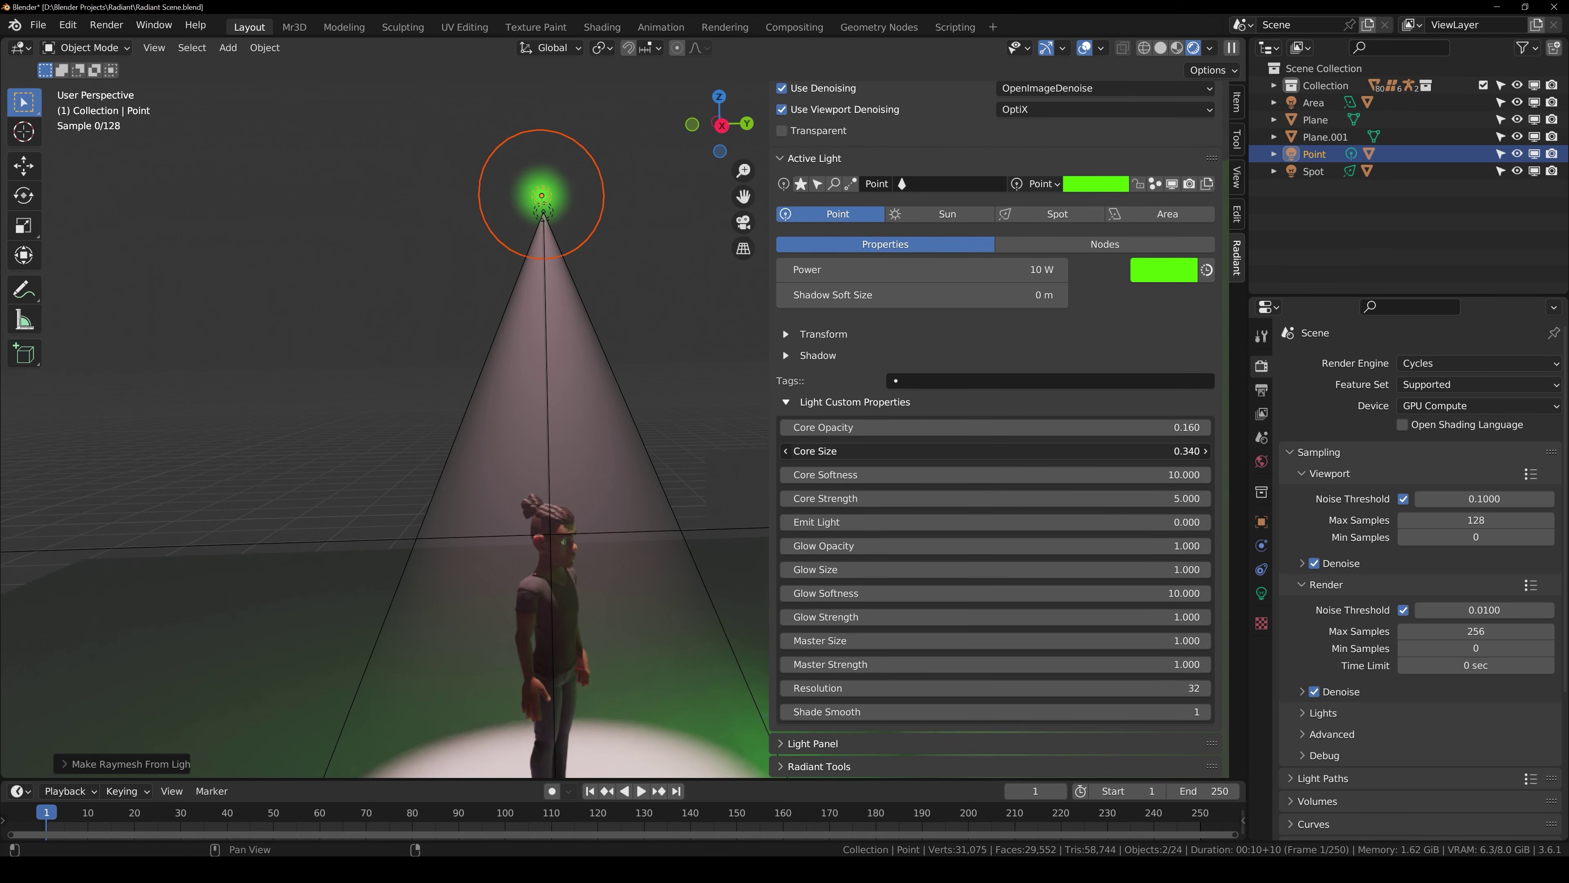
{"action": "left_click_drag", "start_coordinate": [876, 451], "coordinate": [805, 450]}
{"action": "left_click_drag", "start_coordinate": [876, 498], "coordinate": [889, 498]}
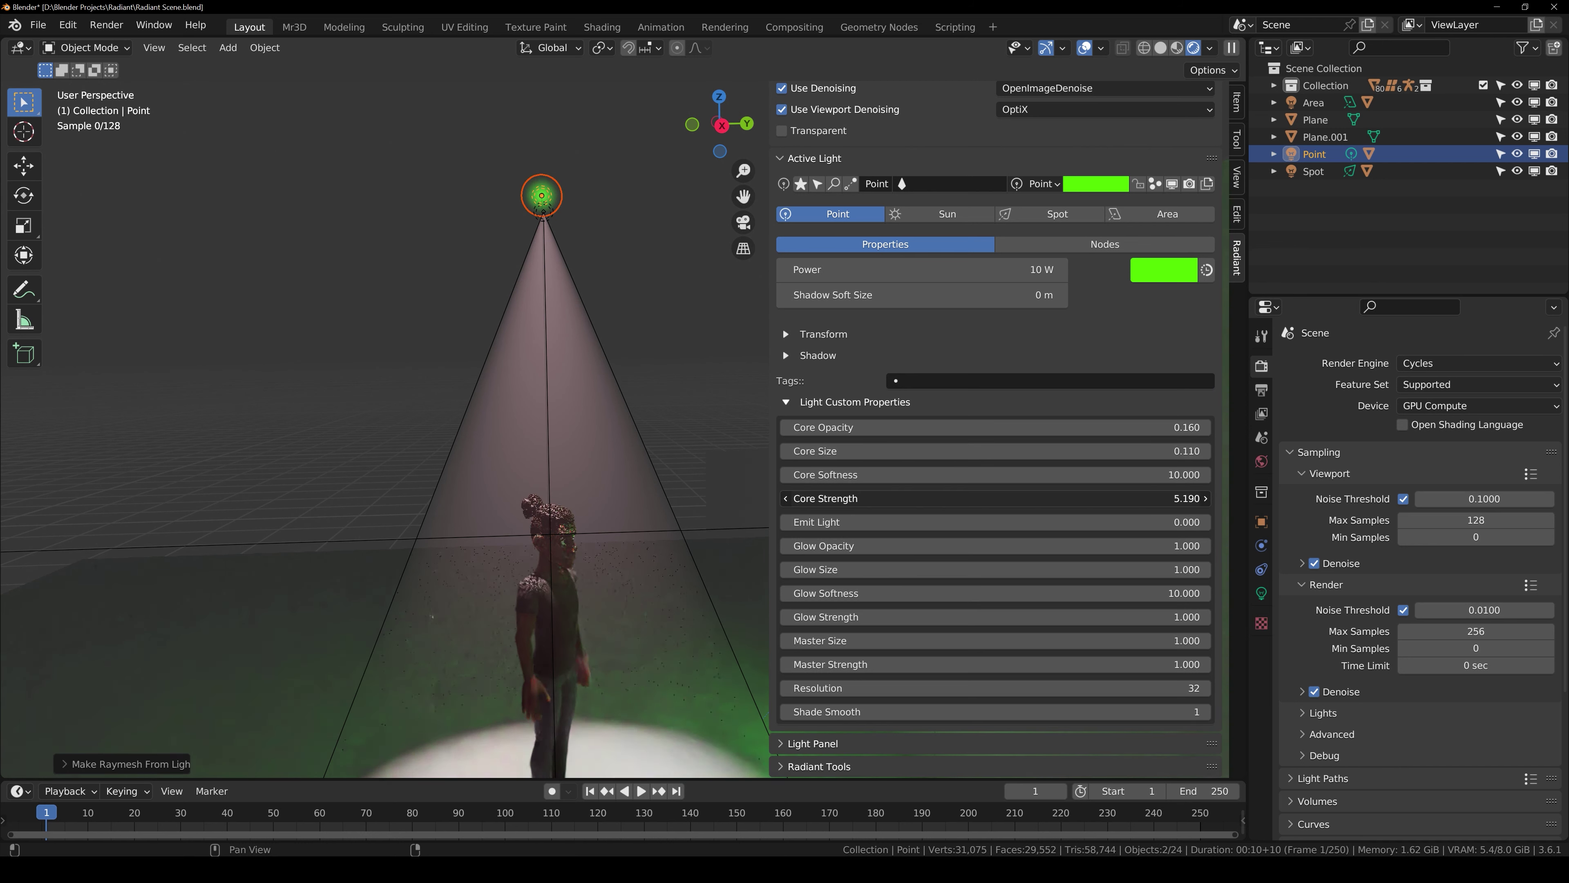
{"action": "right_click", "coordinate": [876, 499]}
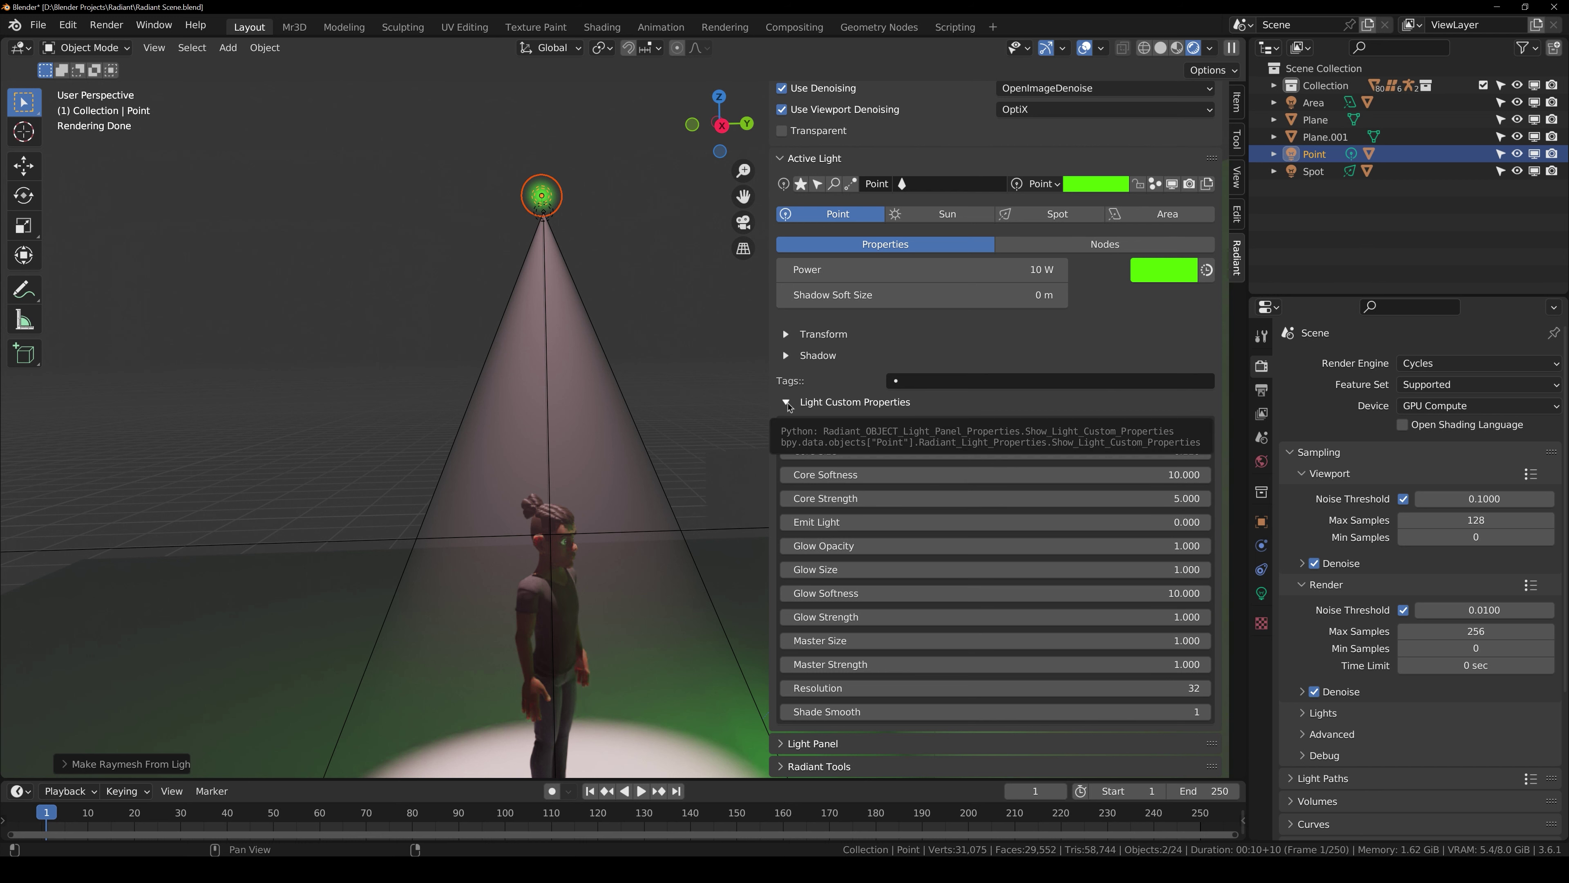
Step: Collapse the point light's custom properties and expand the Radiant Tools section
{"action": "left_click", "coordinate": [787, 402]}
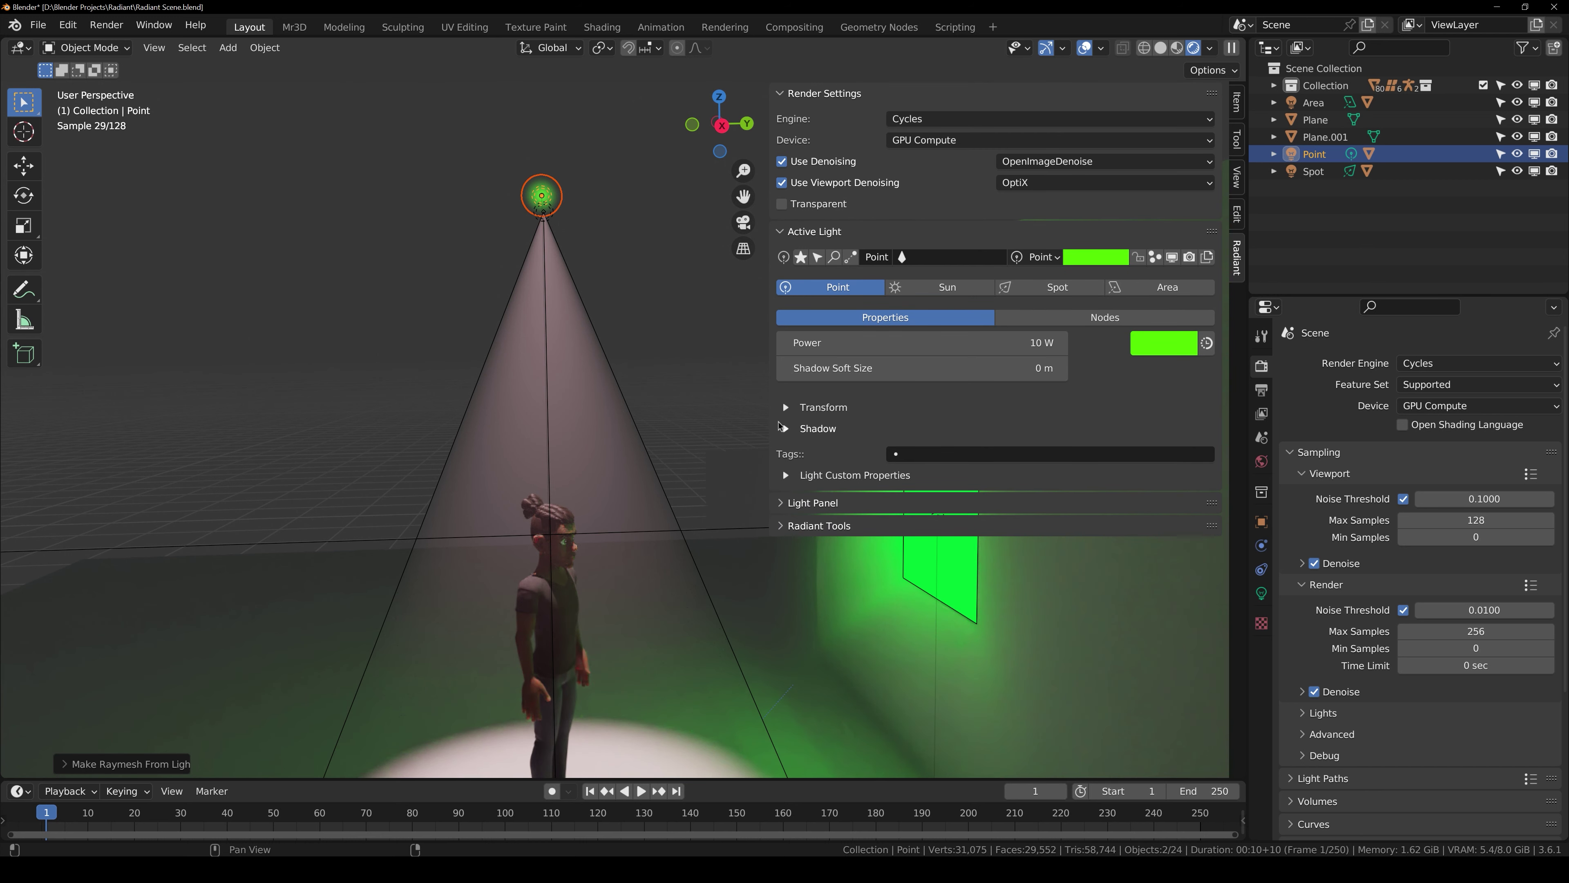
{"action": "left_click", "coordinate": [781, 526]}
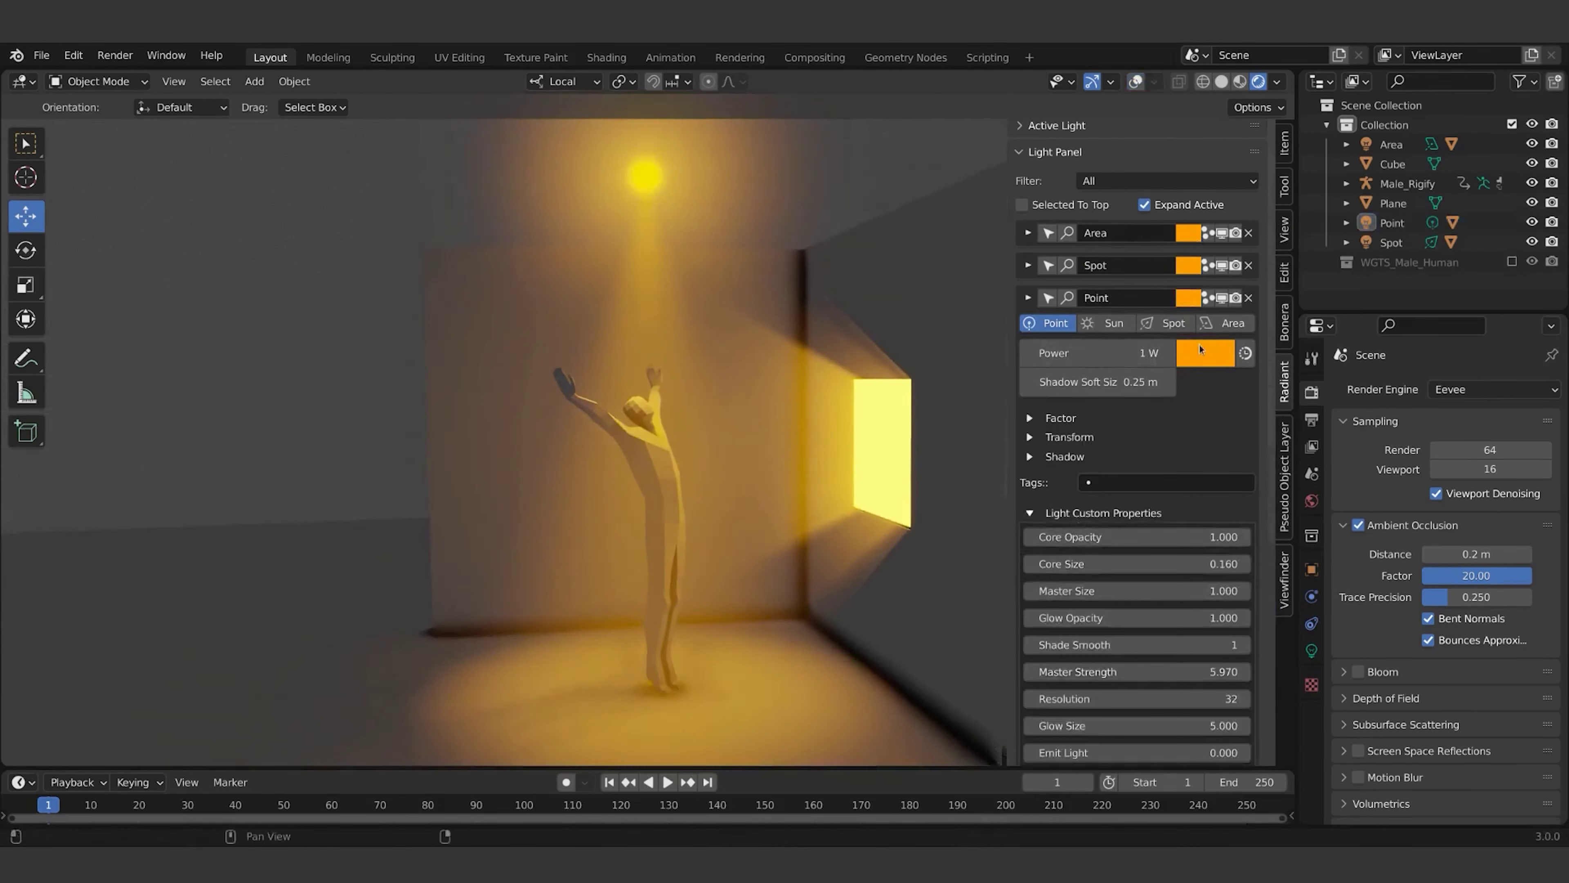
{"action": "left_click", "coordinate": [1200, 350]}
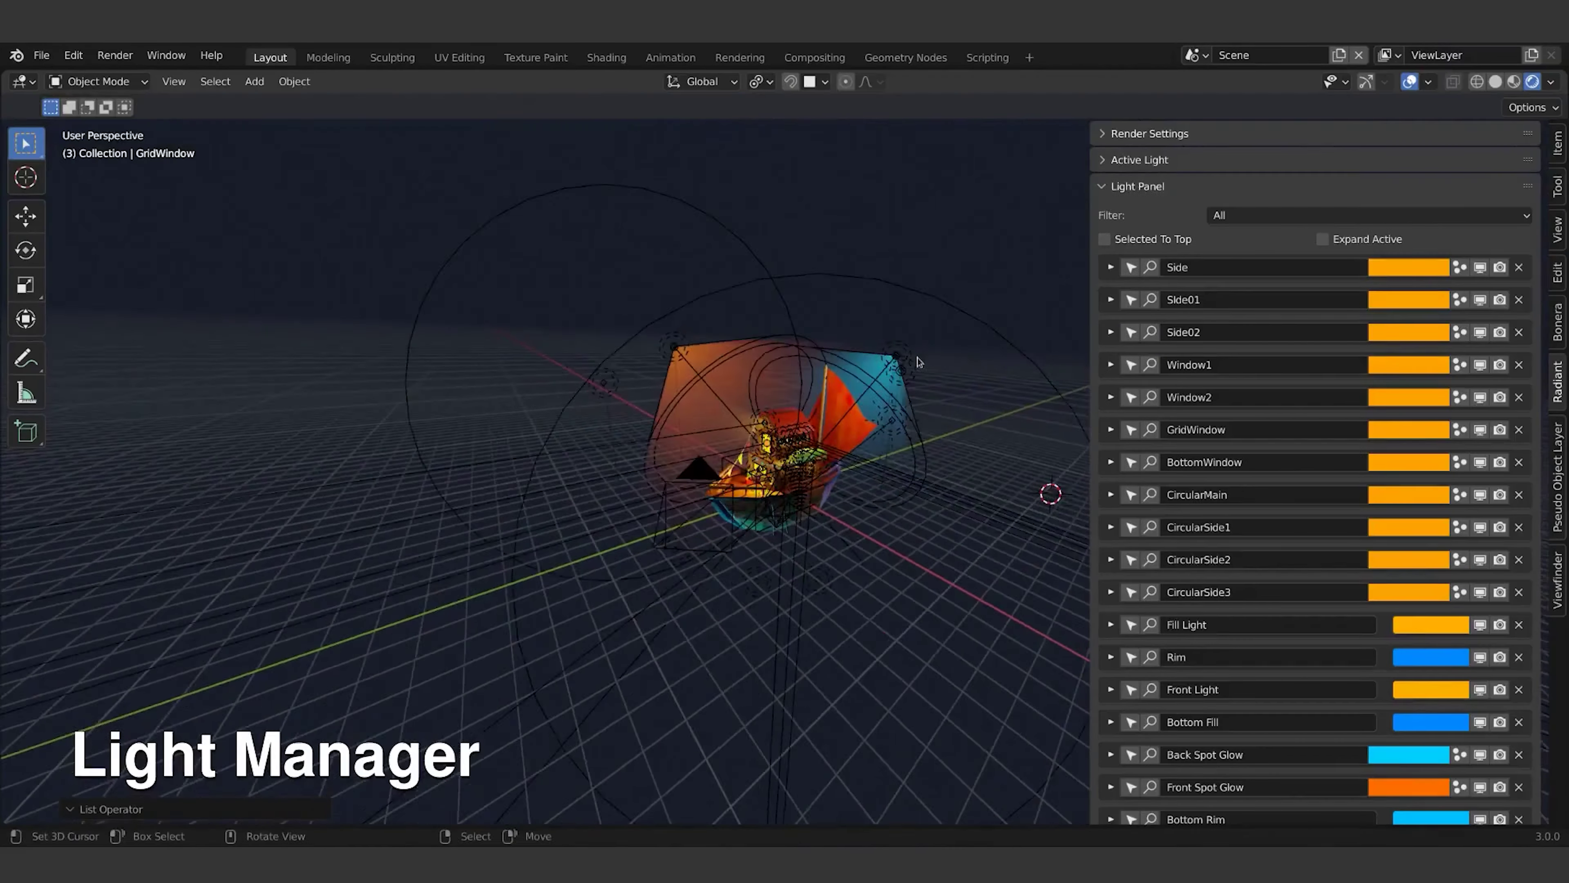